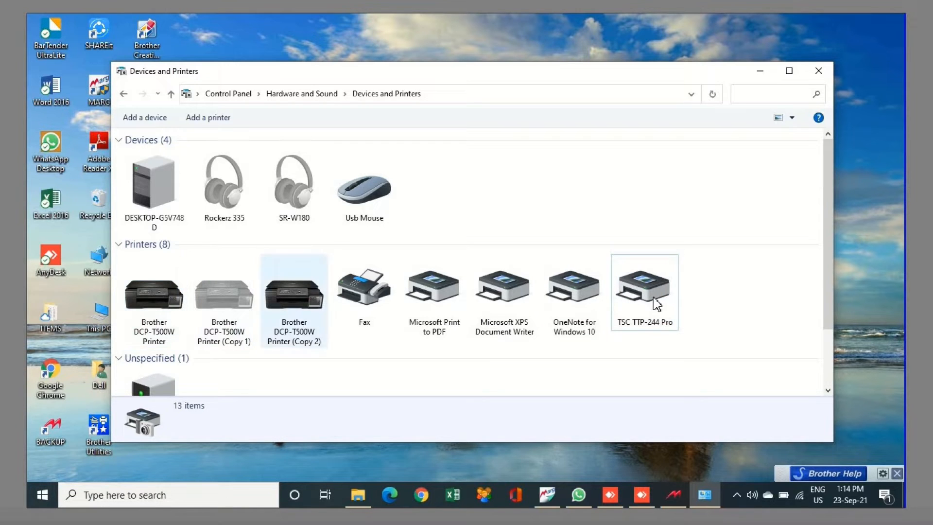
# - Check the details of the Brother DCP-T500W and TSC TTP-244 Pro printers, and minimise the Devices and Printers window
pyautogui.click(153, 323)
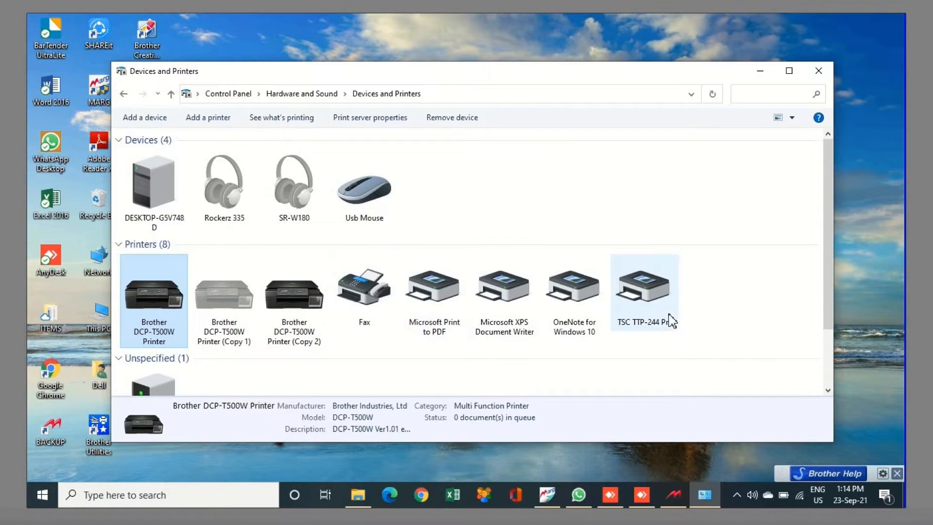
pyautogui.click(651, 292)
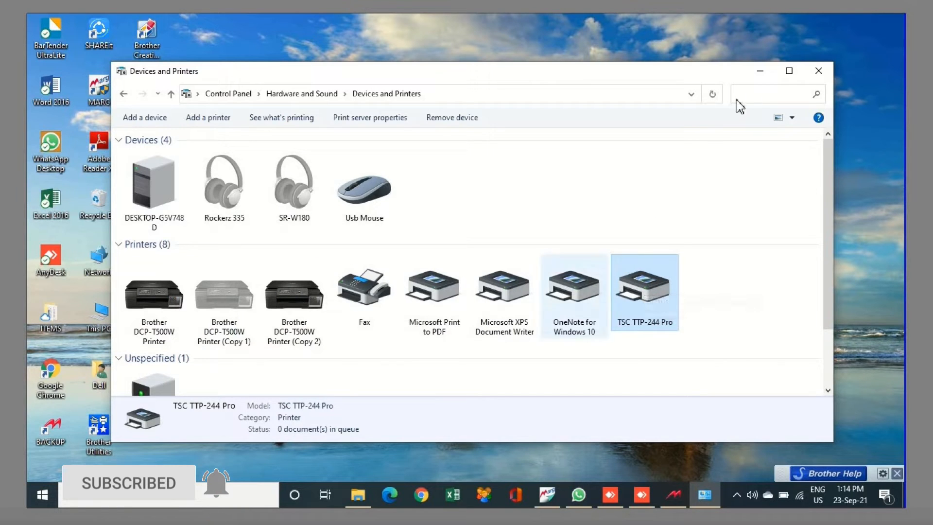
pyautogui.click(760, 71)
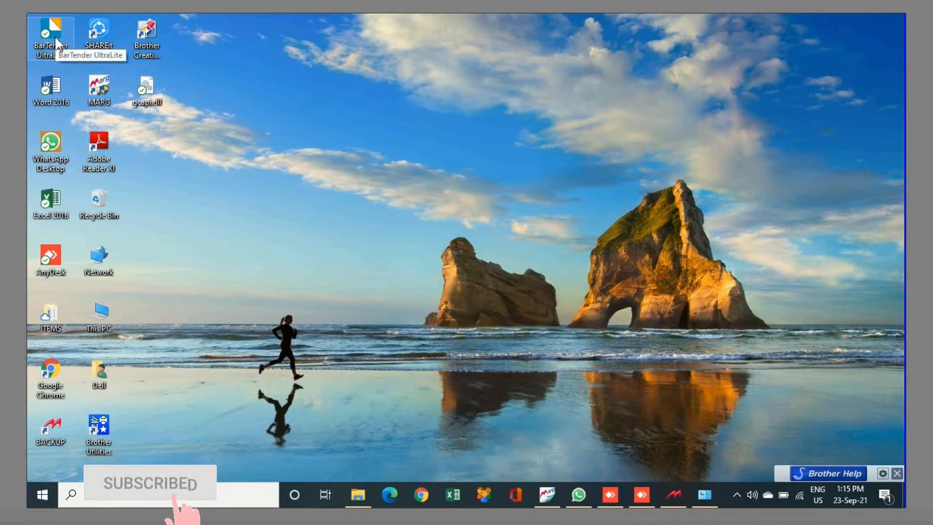
# - Open BarTender UltraLite and start a new document from a blank template
pyautogui.doubleClick(56, 42)
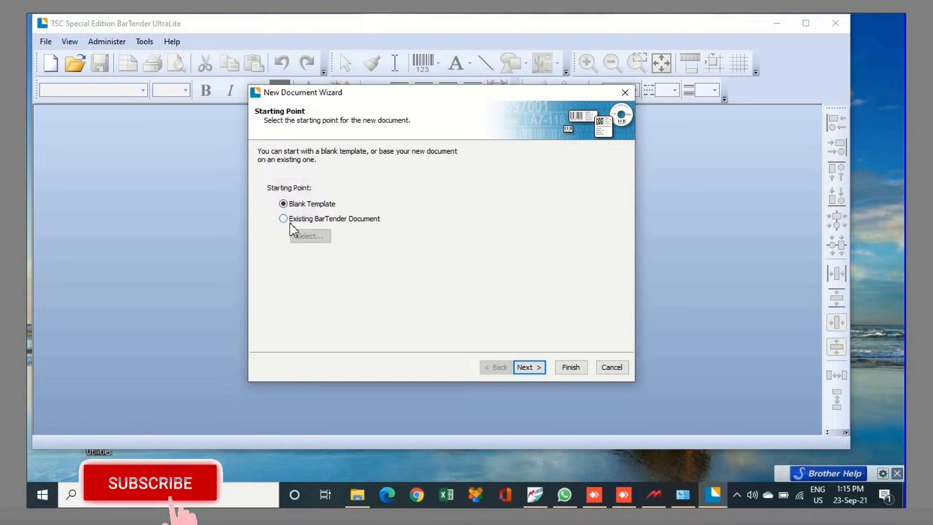
pyautogui.click(526, 365)
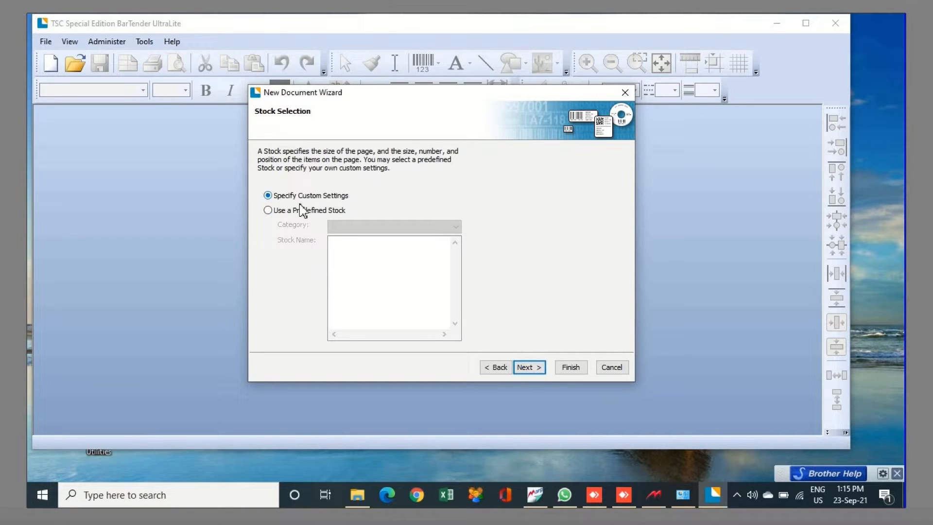
# - Preview predefined Advanced Labeling stocks of several shapes and sizes, including .75" Circle 2 up, 01.000x00.375 3 up, 01.000x07.000 and 01.000x03.375
pyautogui.click(269, 210)
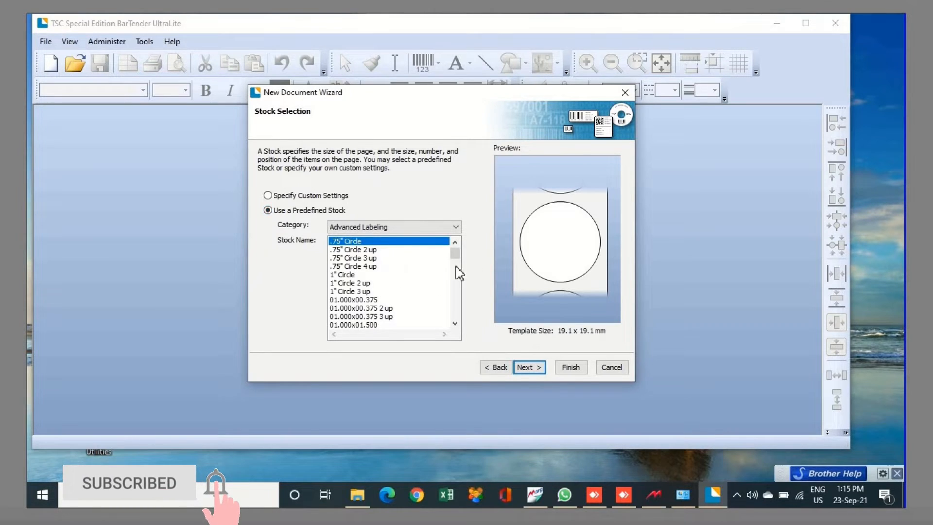
pyautogui.click(364, 250)
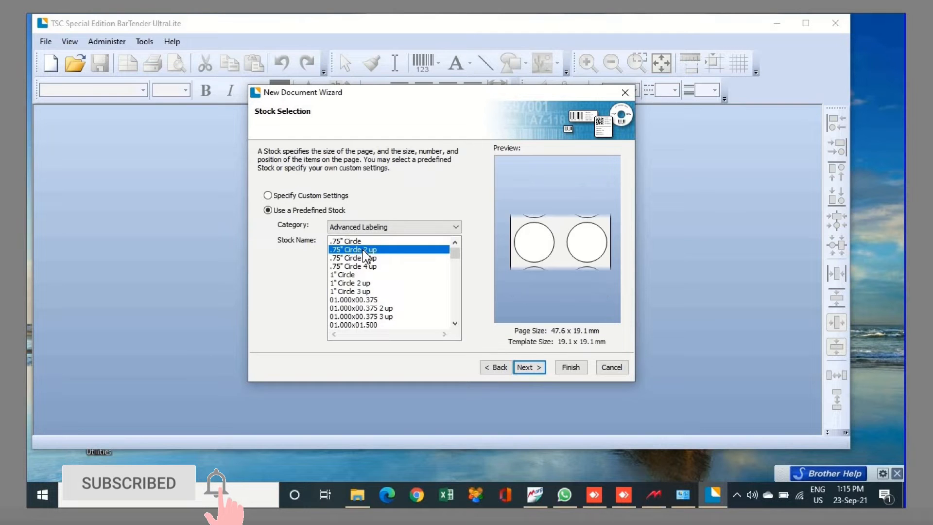
pyautogui.click(360, 258)
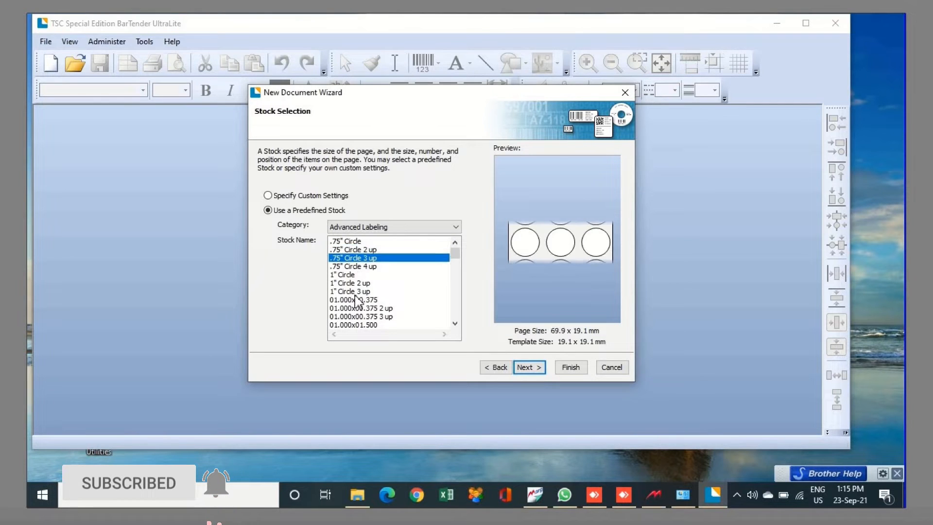
pyautogui.click(355, 292)
pyautogui.click(369, 317)
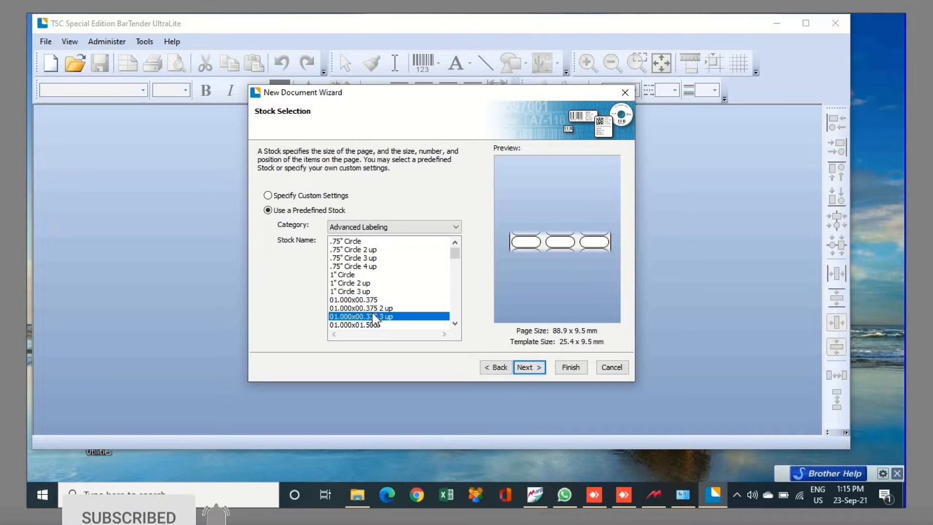
pyautogui.click(455, 325)
pyautogui.click(455, 325)
pyautogui.click(455, 325)
pyautogui.scroll(-2, 371, 314)
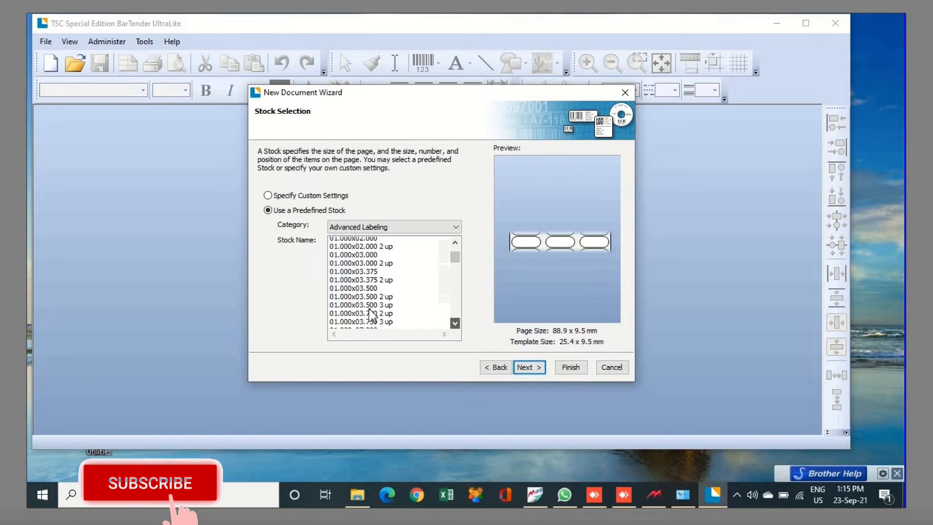
pyautogui.scroll(-1, 372, 315)
pyautogui.click(362, 308)
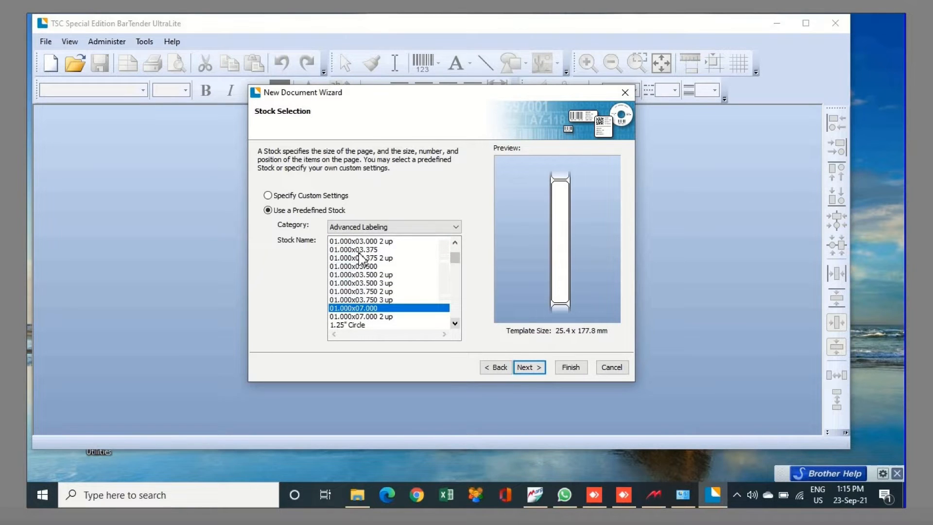
pyautogui.click(359, 251)
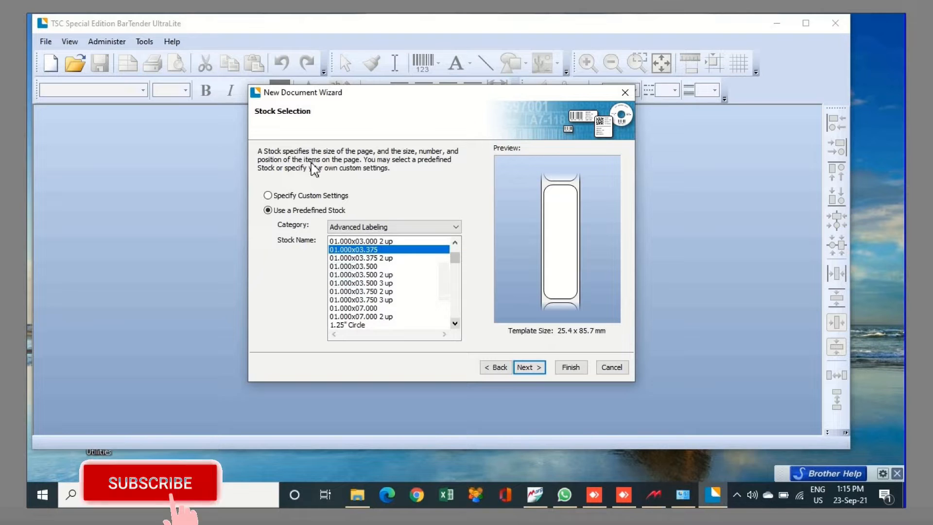
# - Choose to specify custom settings for the stock and continue in the wizard
pyautogui.click(284, 196)
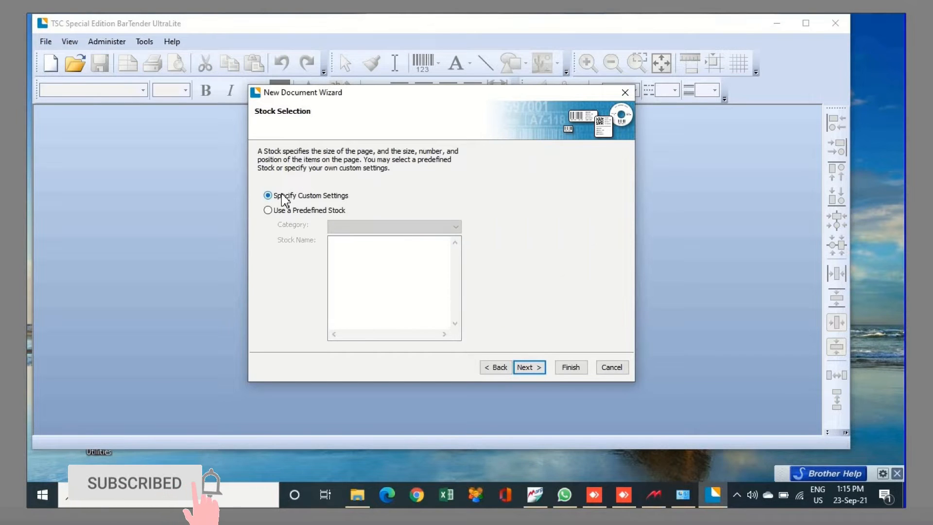
pyautogui.click(519, 371)
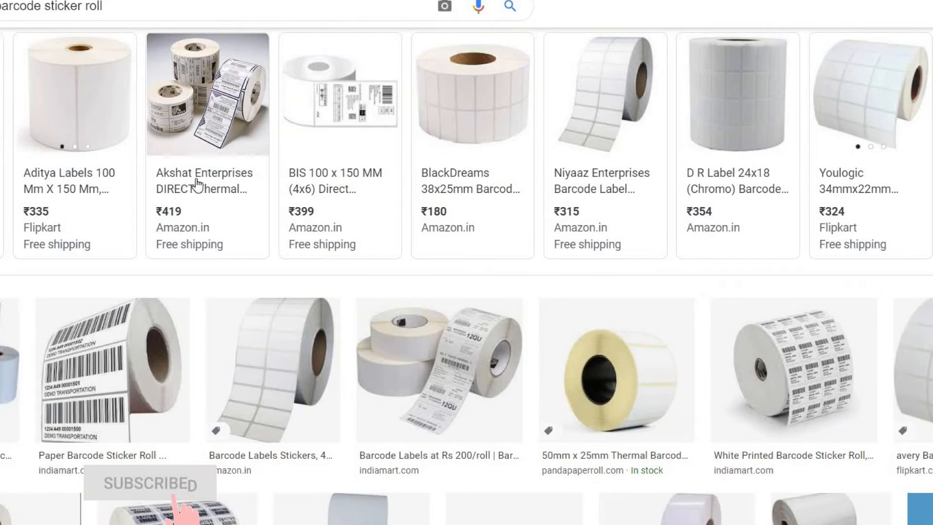
# - Examine the image results for barcode sticker rolls to compare label sizes and the number of labels across each roll
pyautogui.moveTo(200, 130)
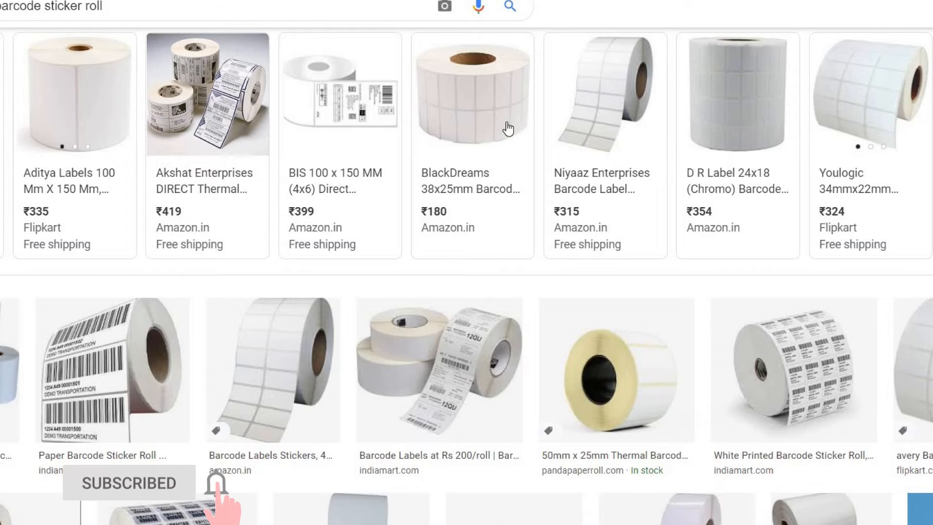
pyautogui.moveTo(469, 158)
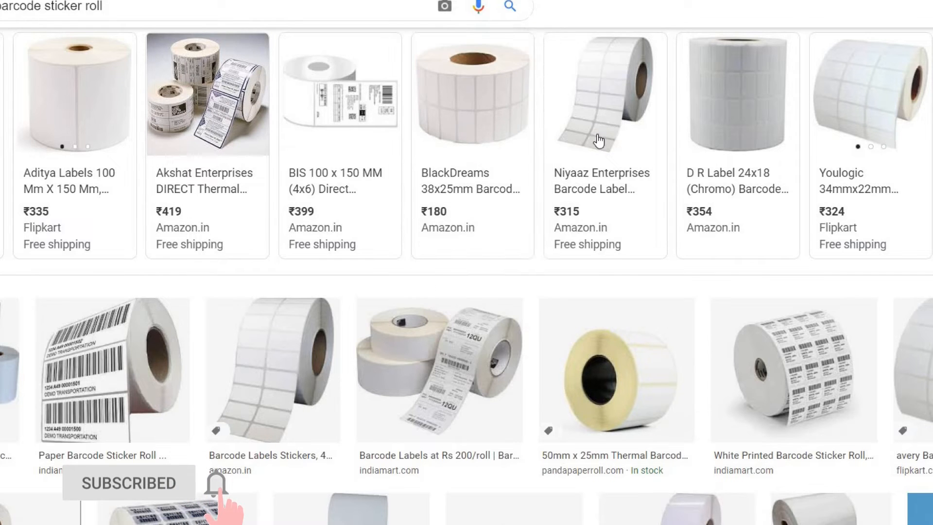
pyautogui.moveTo(590, 139)
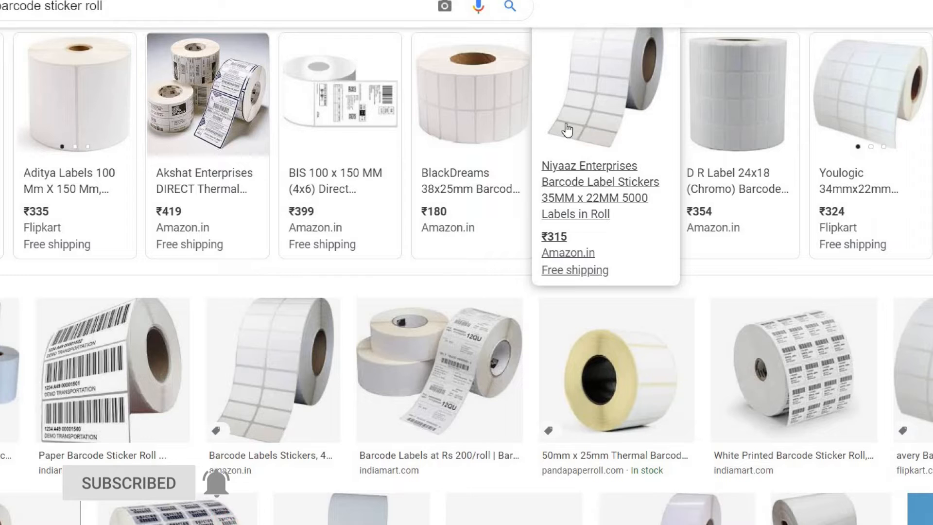
pyautogui.moveTo(765, 104)
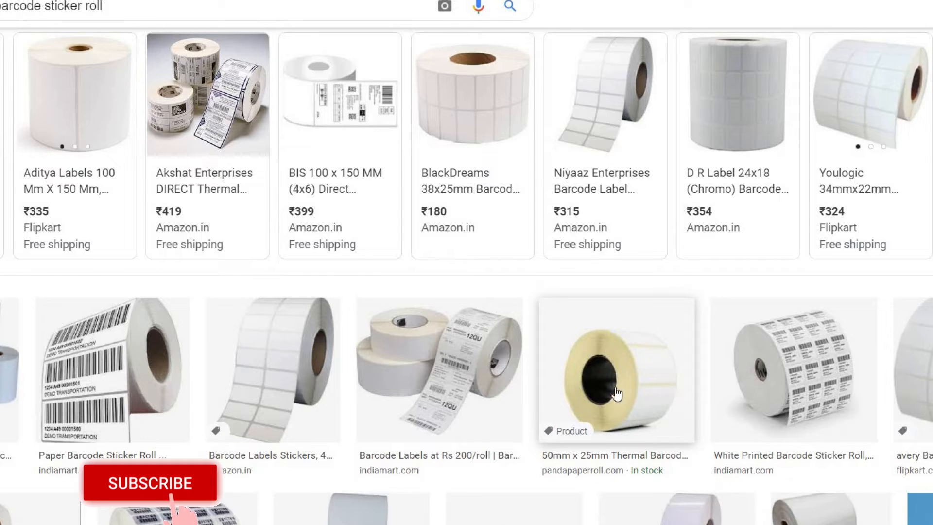
pyautogui.scroll(-5, 319, 381)
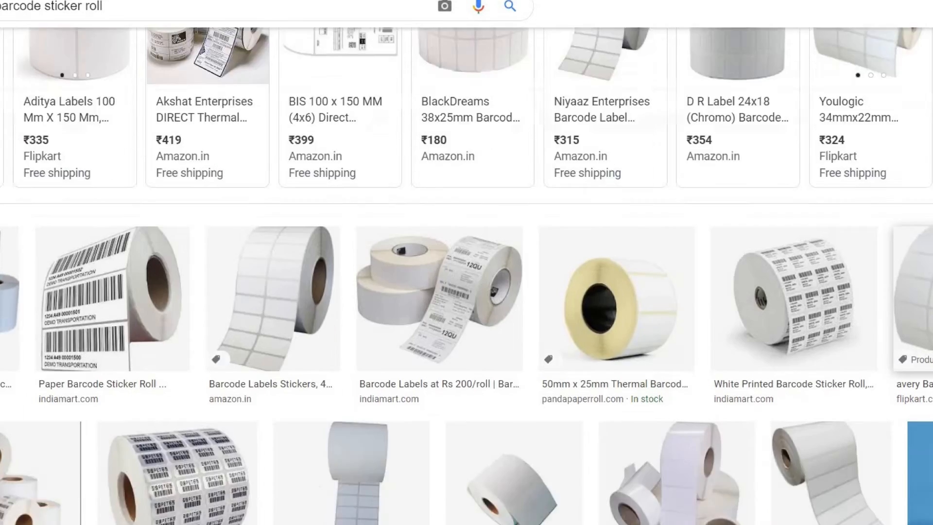
pyautogui.scroll(-3, 5, 334)
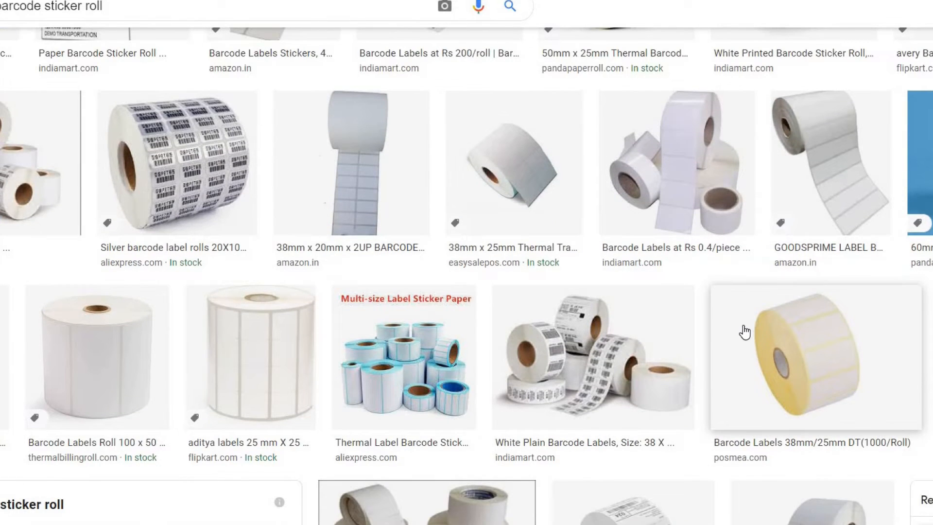
pyautogui.scroll(5, 743, 327)
pyautogui.scroll(5, 743, 325)
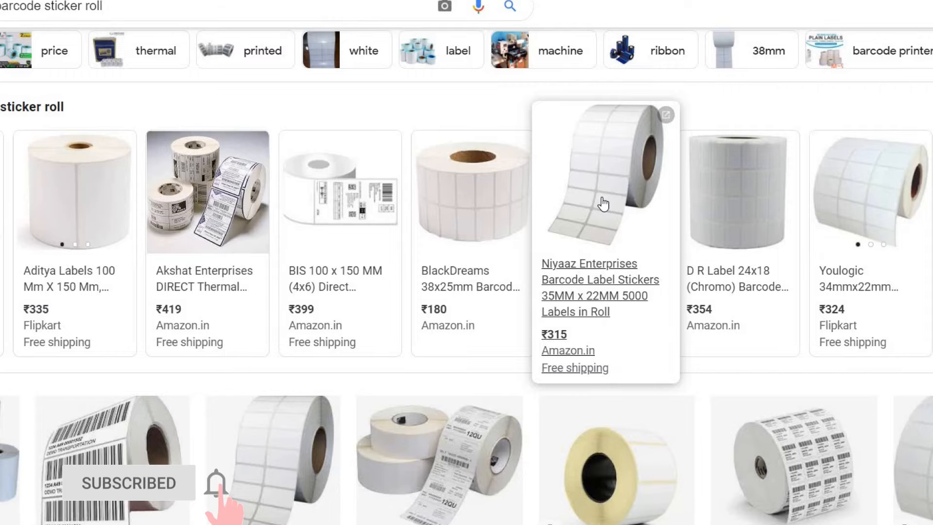
pyautogui.scroll(1, 603, 204)
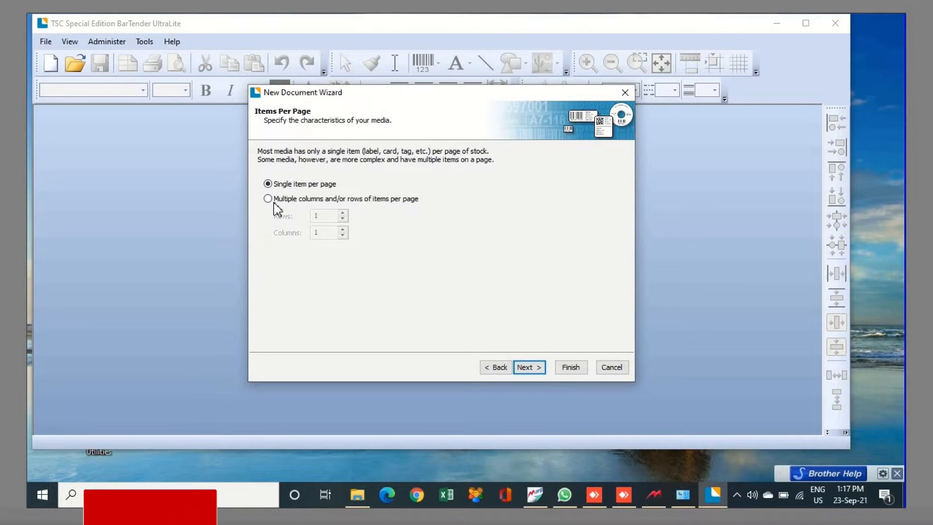
pyautogui.click(270, 199)
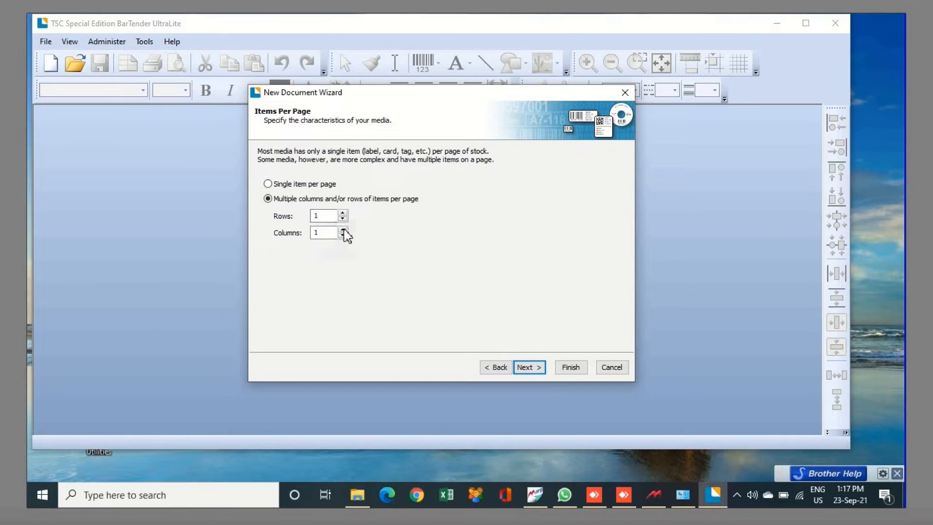
pyautogui.click(525, 367)
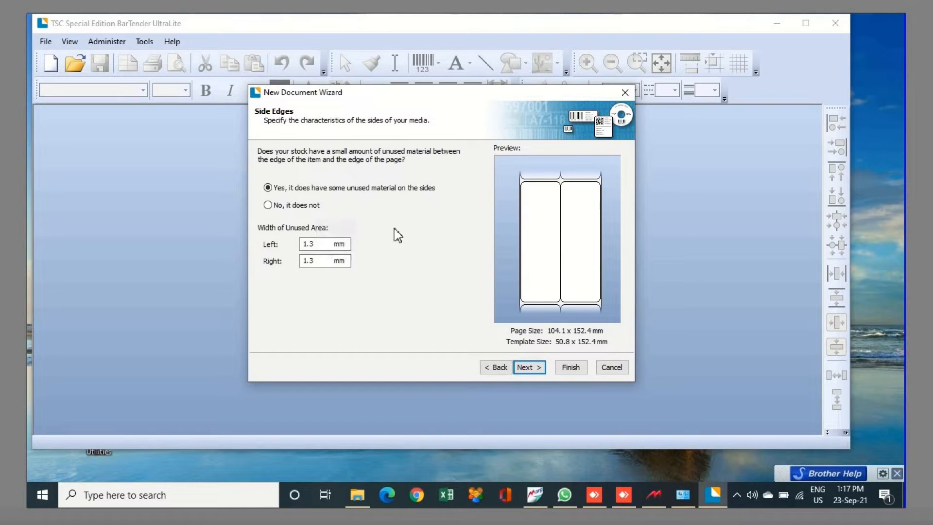
pyautogui.click(508, 367)
# - Choose a single item per page and accept 1.3 mm of unused material on both the left and right sides
pyautogui.click(281, 185)
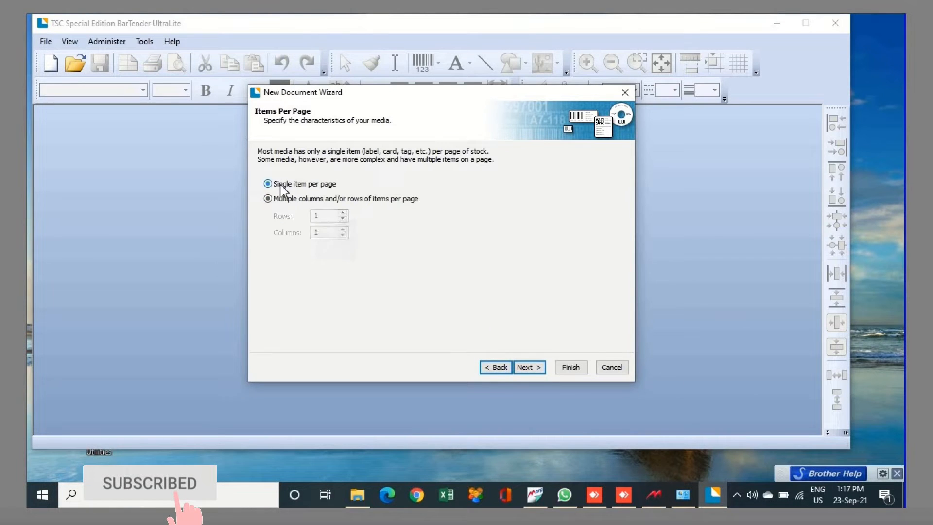
pyautogui.click(530, 371)
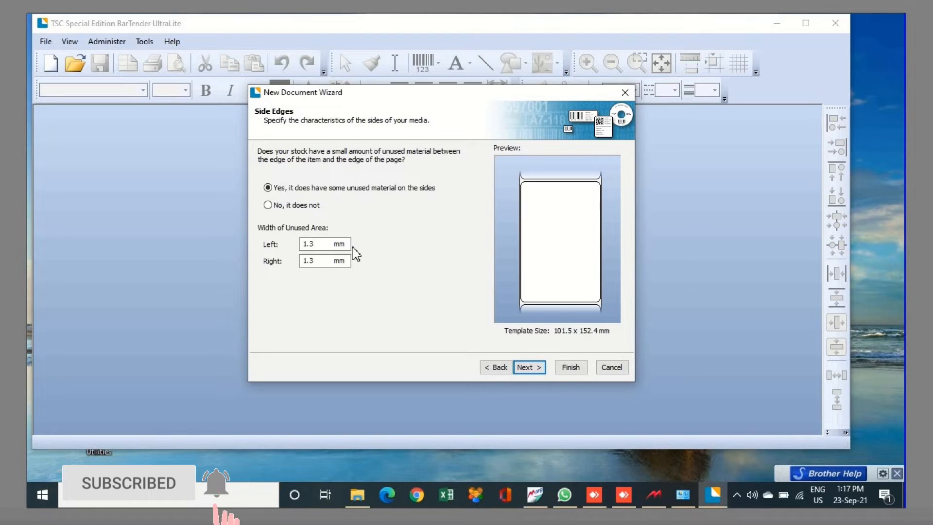
pyautogui.click(319, 246)
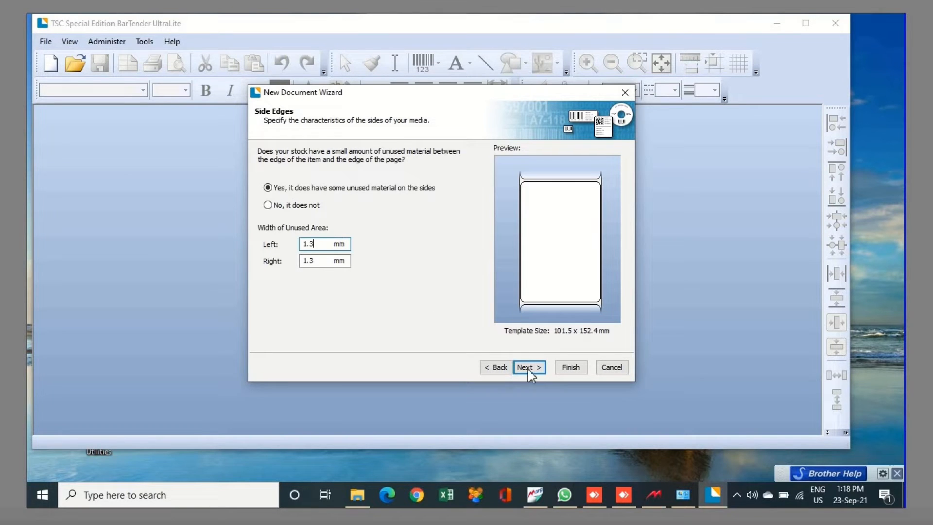
pyautogui.click(533, 368)
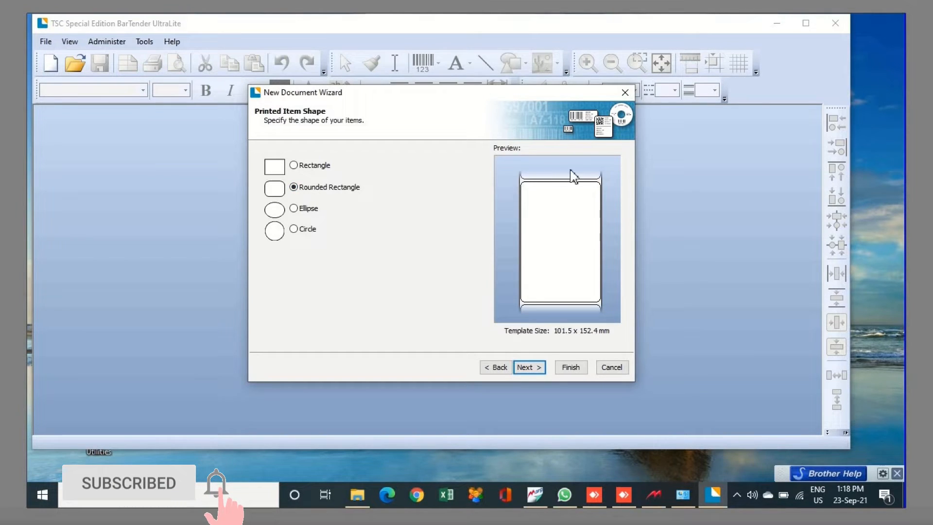
# - Preview the other printed item shapes, including Ellipse and Circle, and settle on Rounded Rectangle
pyautogui.click(299, 168)
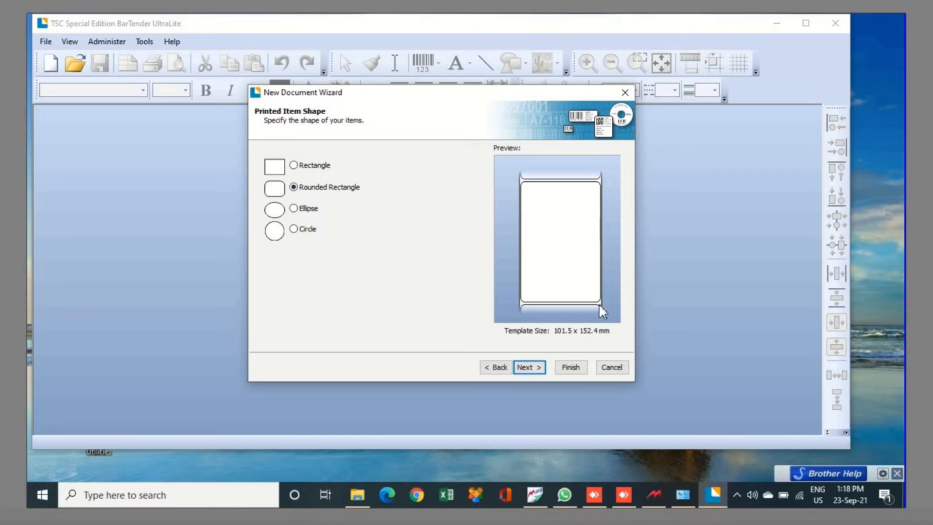
pyautogui.click(293, 209)
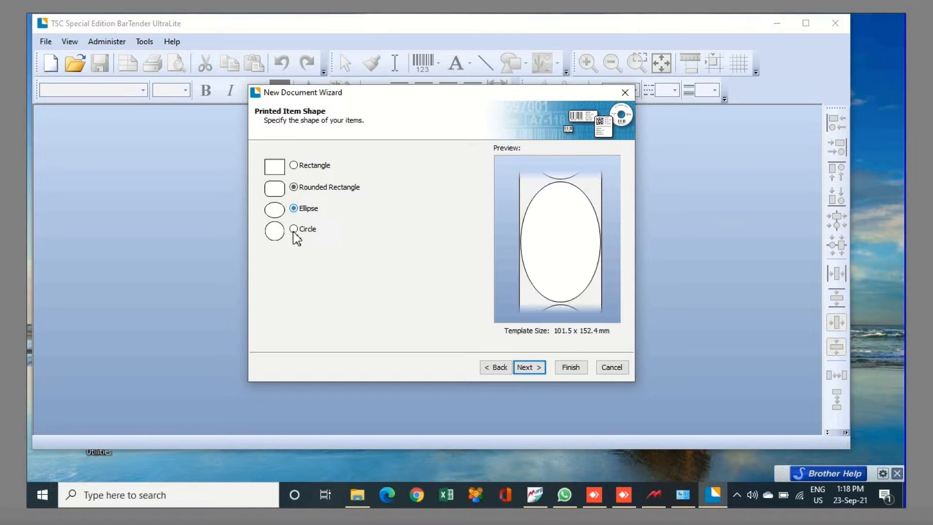
pyautogui.click(294, 229)
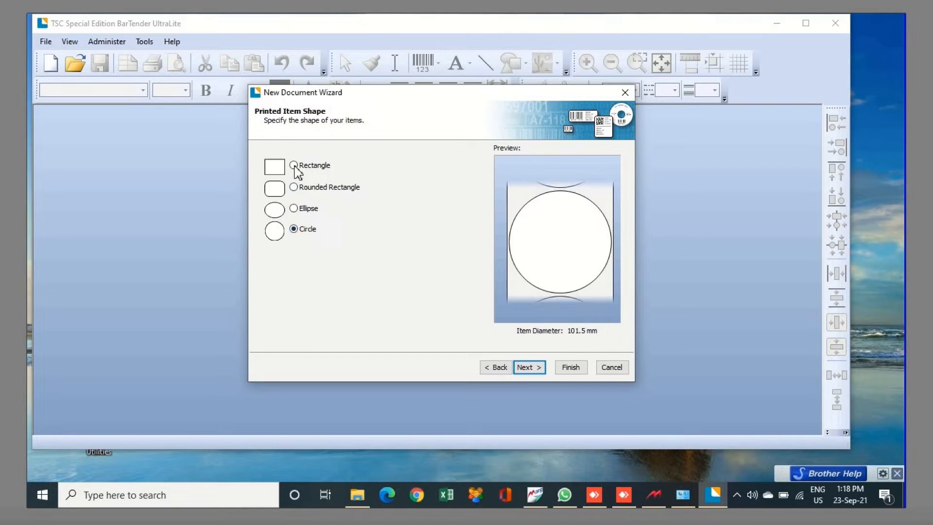
pyautogui.click(293, 189)
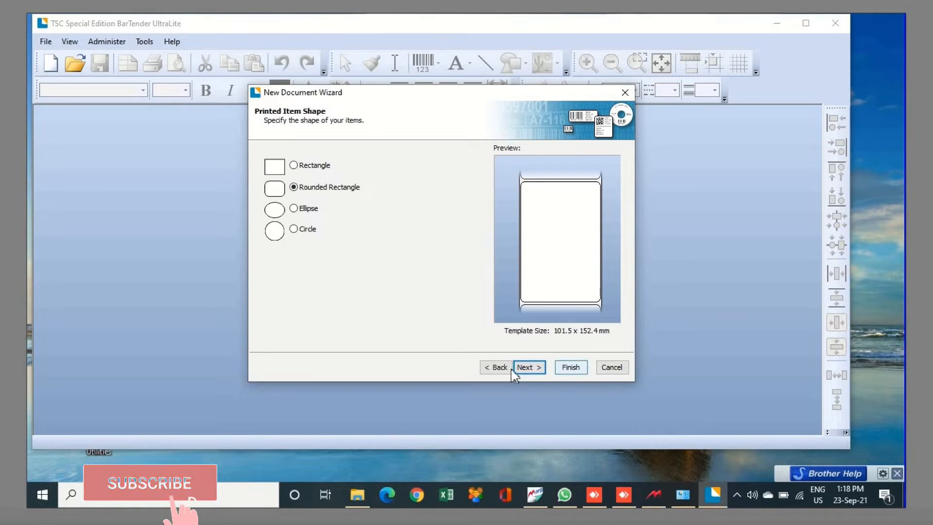
pyautogui.click(529, 368)
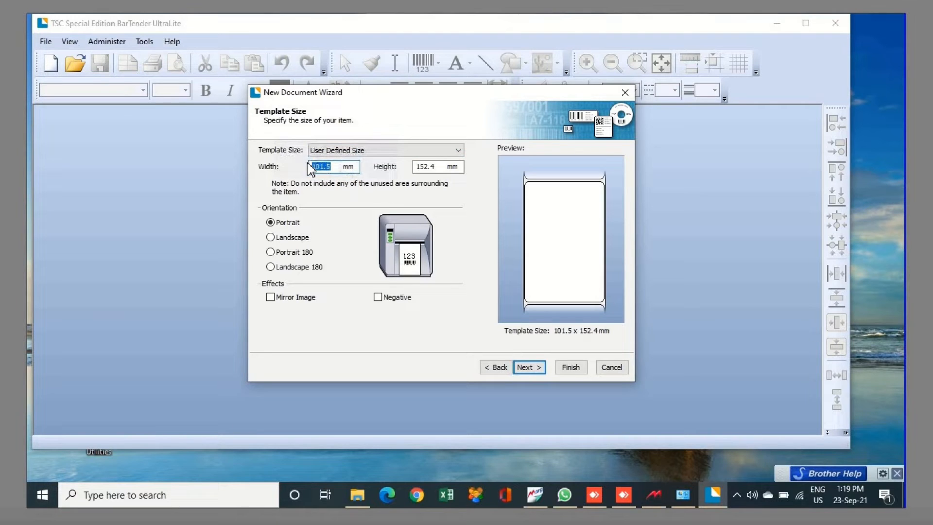
# - Set the template size to 50.8 mm wide and 76.2 mm high
pyautogui.write('50.8')
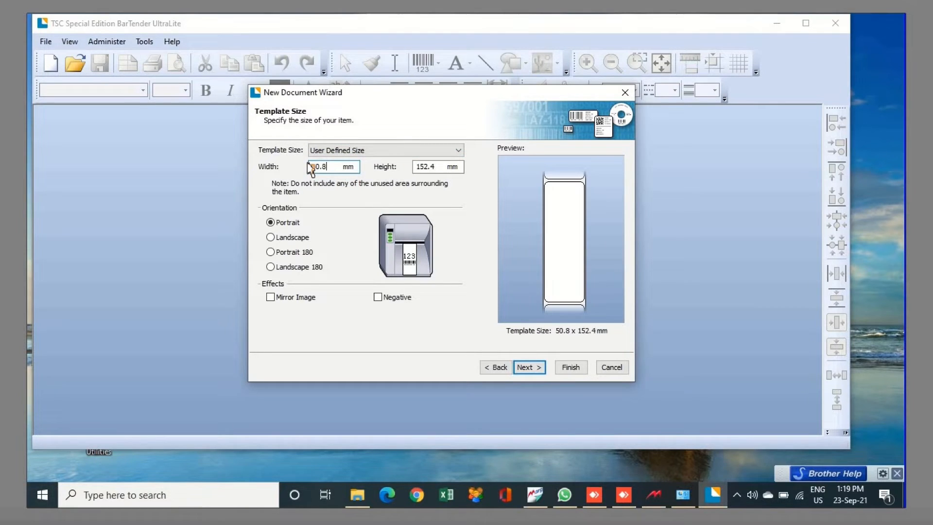
pyautogui.doubleClick(437, 166)
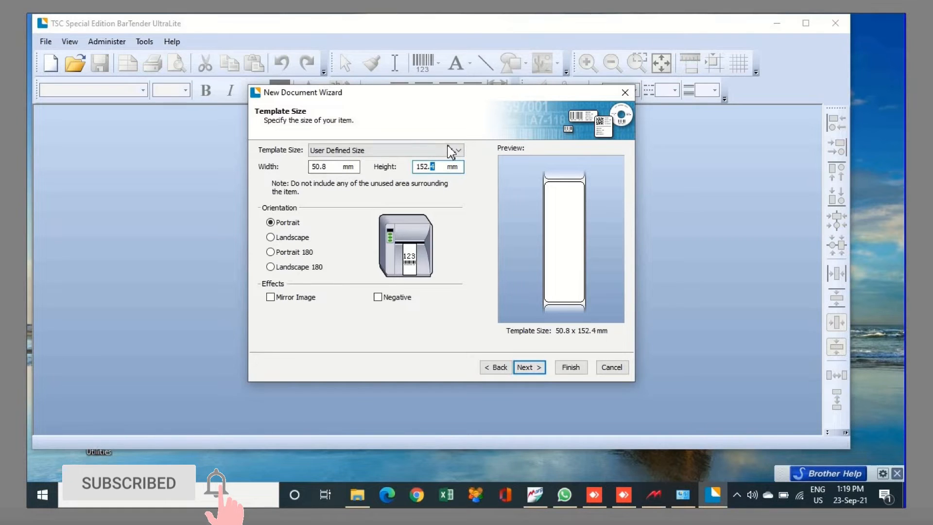
pyautogui.hotkey('ctrl', 'a')
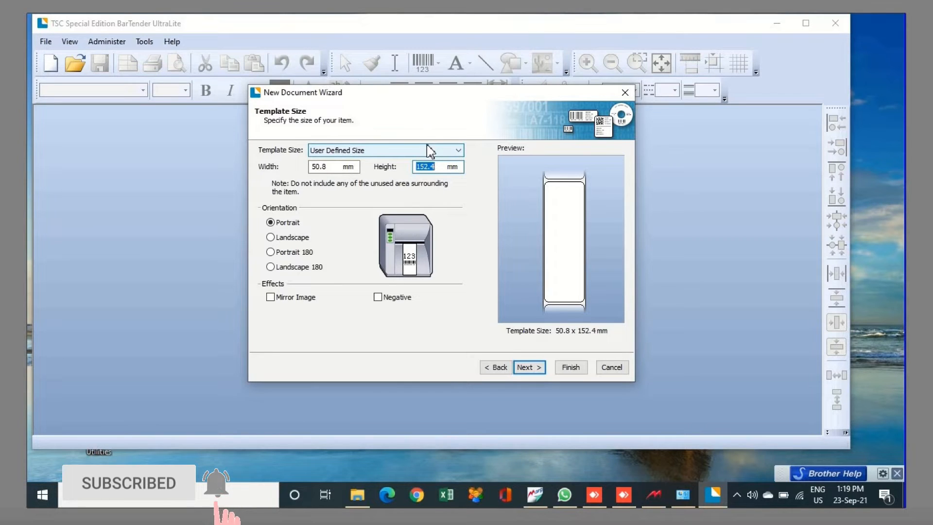
pyautogui.write('76.2')
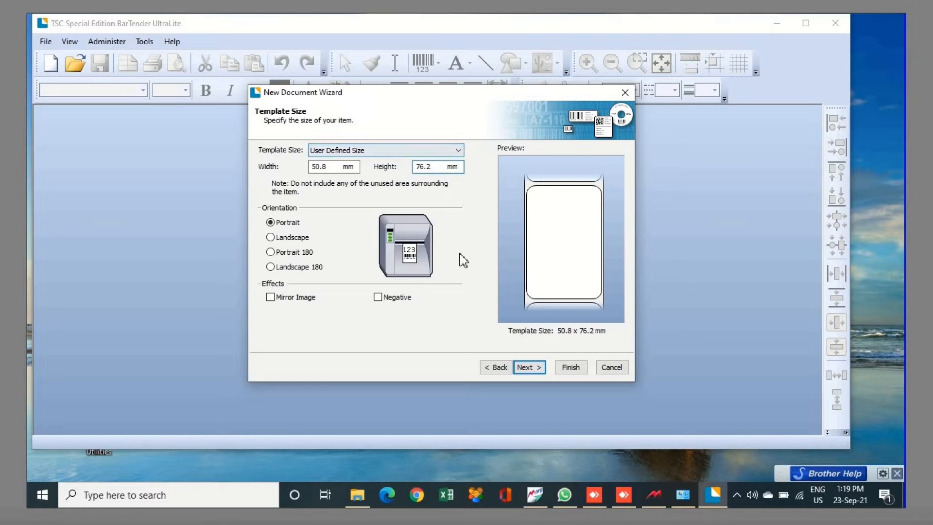
# - Switch the template orientation to Landscape and re-enter the size as 50.8 mm wide and 76.2 mm high
pyautogui.click(270, 237)
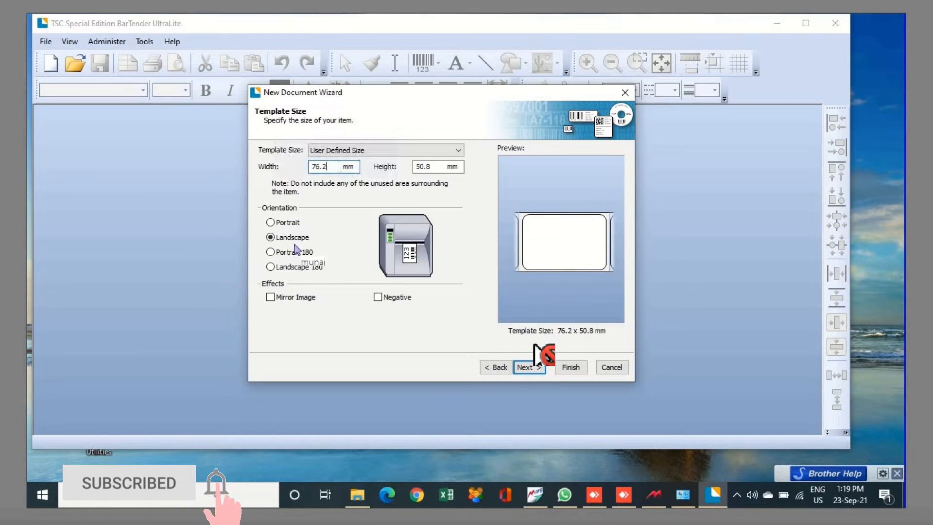
pyautogui.press('BackSpace')
pyautogui.press('BackSpace')
pyautogui.press('BackSpace')
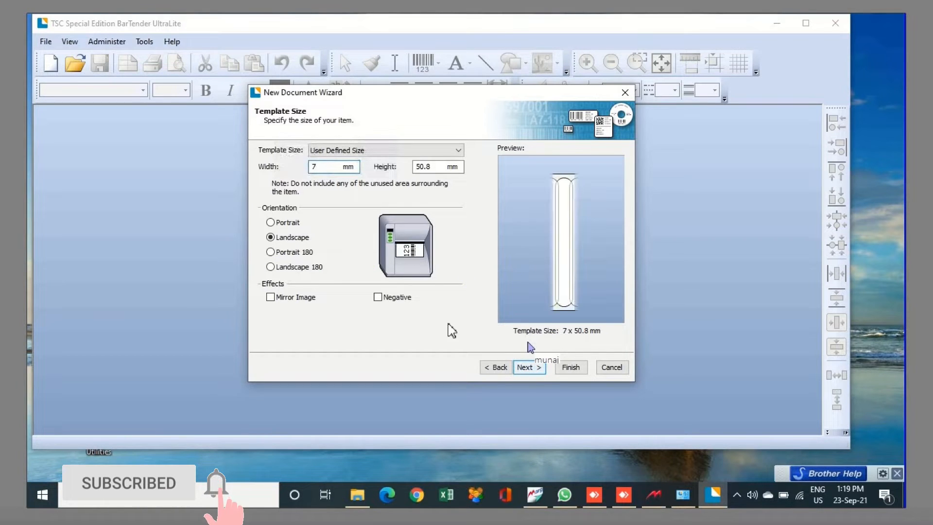
pyautogui.press('BackSpace')
pyautogui.write('50.8')
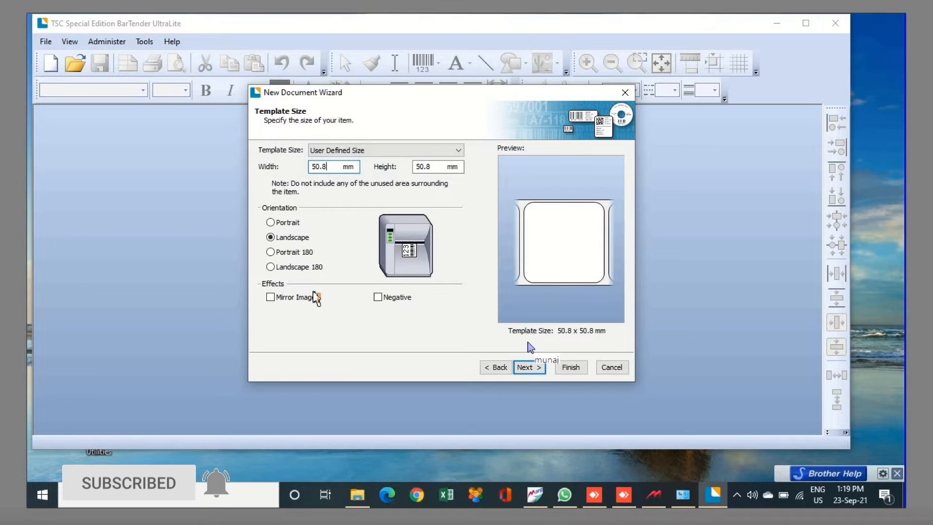
pyautogui.press('Tab')
pyautogui.write('76.2')
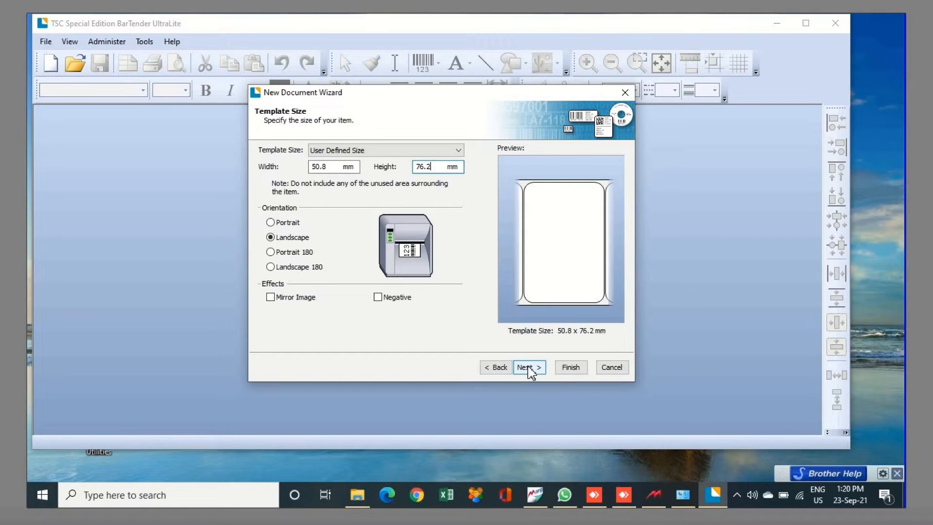
# - Continue without any background color, picture or template image and finish the wizard to create the document
pyautogui.click(530, 368)
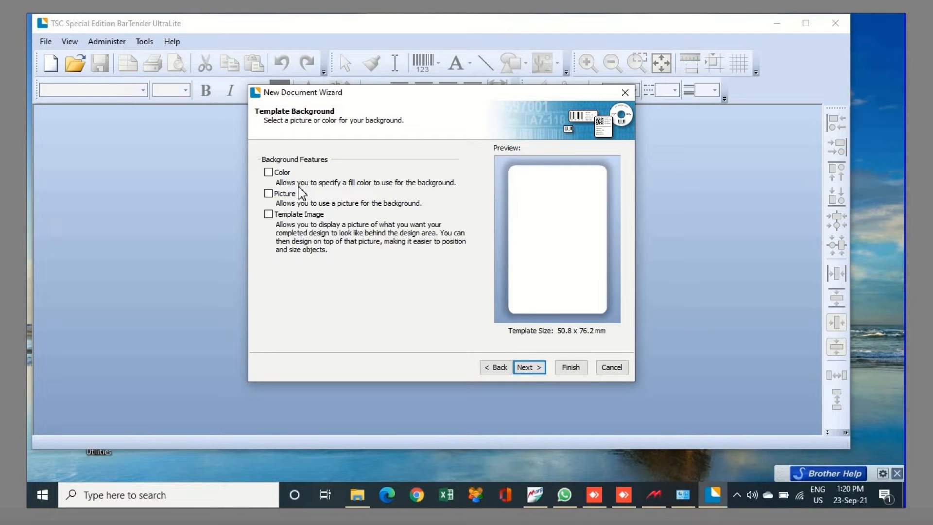
pyautogui.click(529, 368)
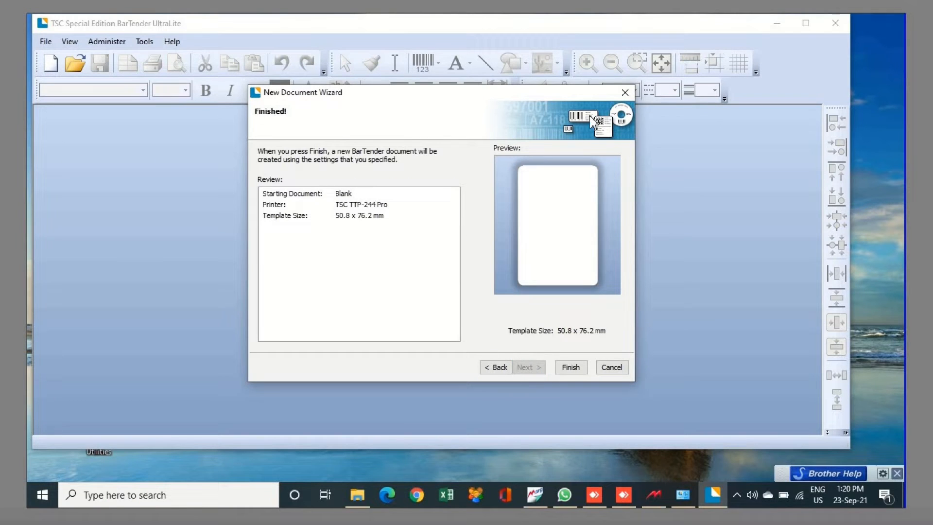
pyautogui.click(576, 368)
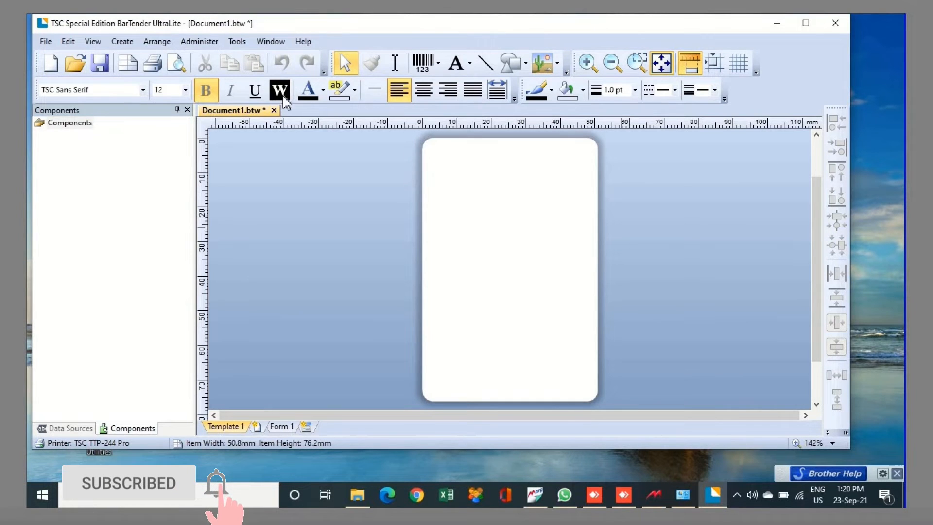
# - Place a single-line text object in the upper part of the label, near its left edge
pyautogui.click(319, 91)
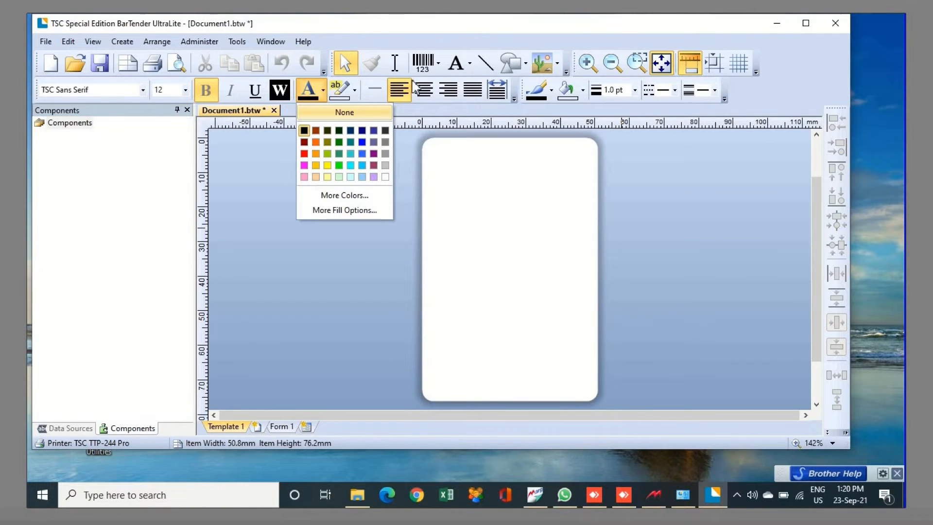
pyautogui.click(460, 66)
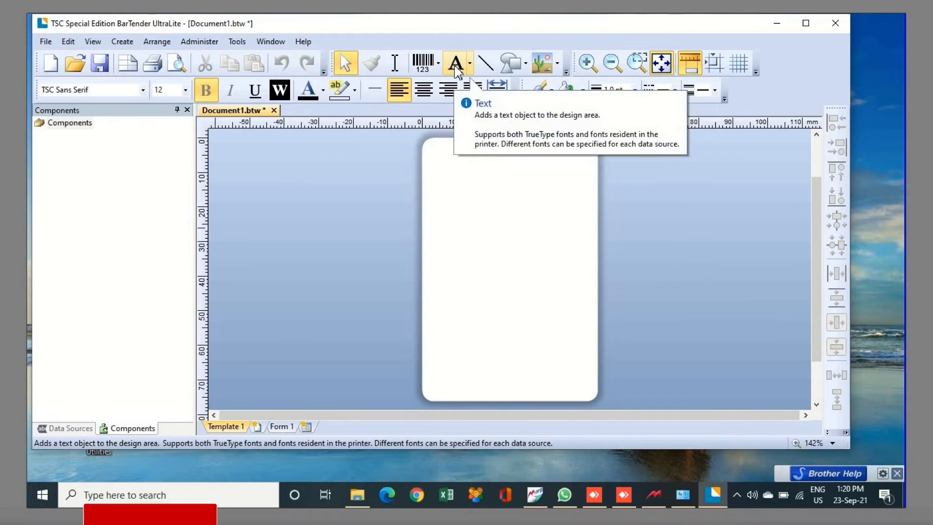
pyautogui.click(457, 72)
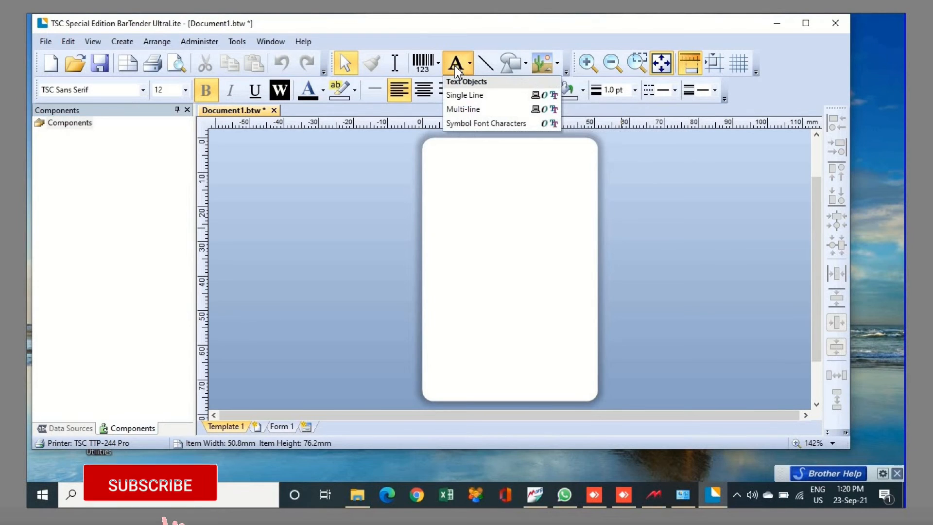
pyautogui.click(469, 95)
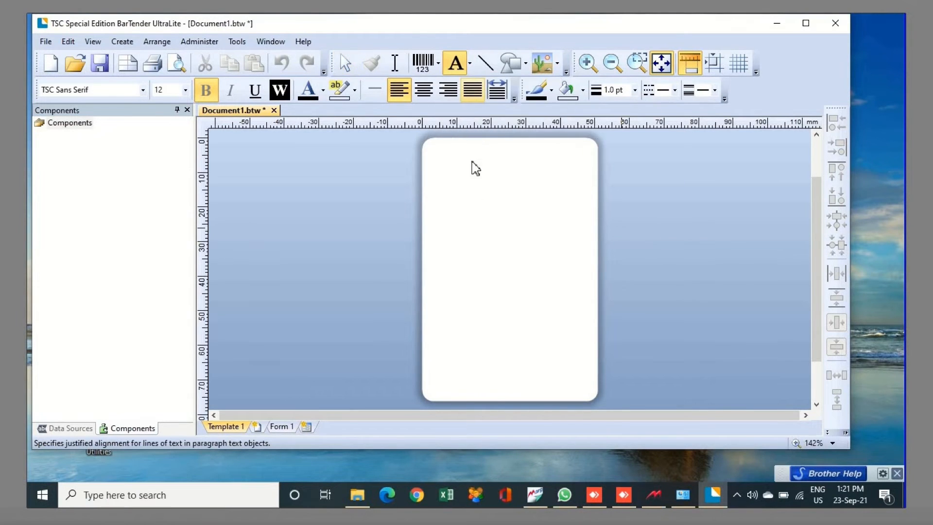
pyautogui.click(457, 188)
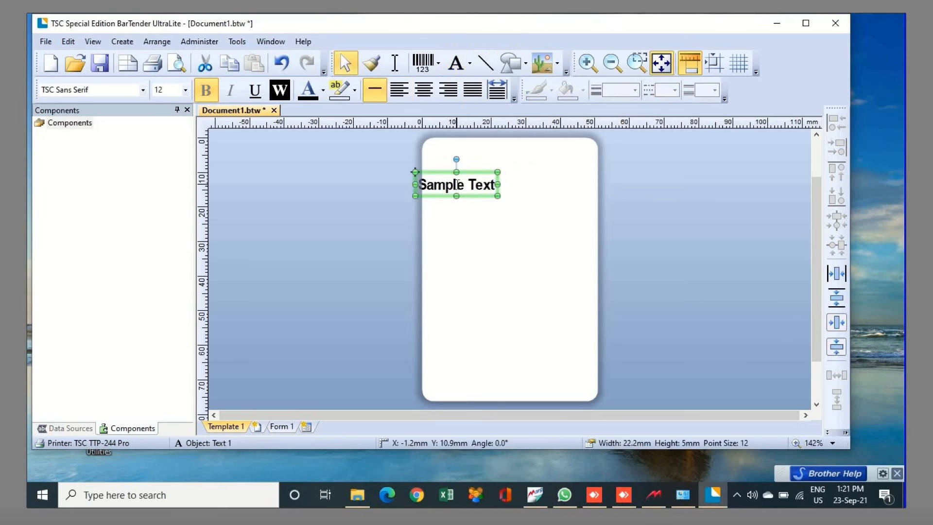
# - Replace the sample text of the new text object with "Company Name"
pyautogui.doubleClick(457, 183)
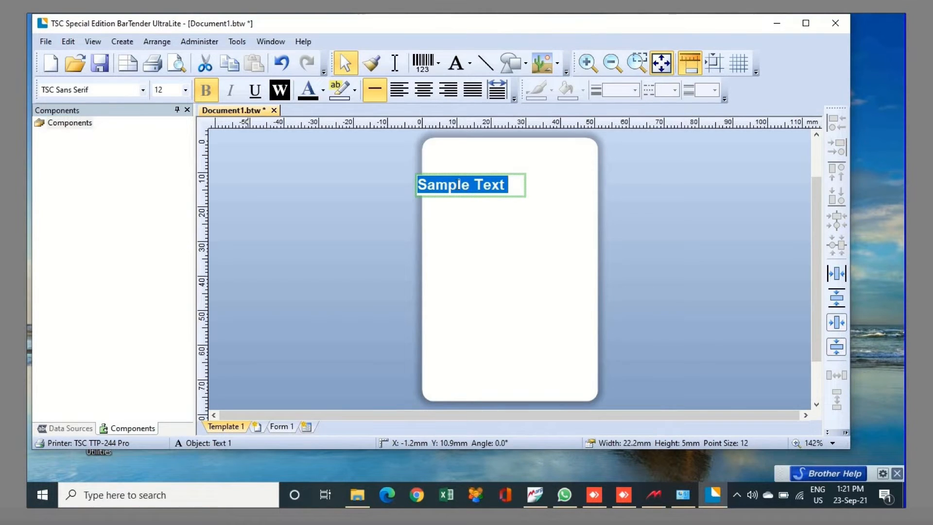
pyautogui.write('Company Name')
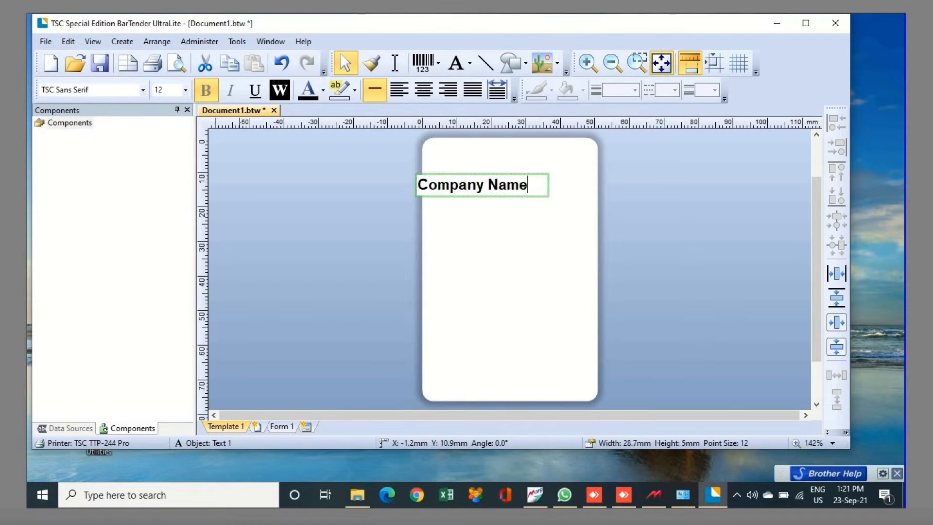
pyautogui.click(547, 228)
pyautogui.doubleClick(494, 187)
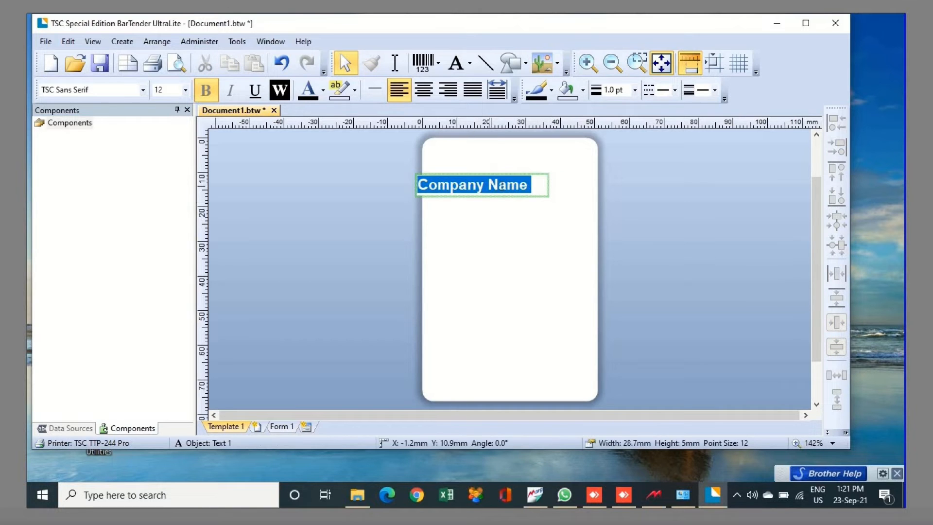
pyautogui.click(484, 211)
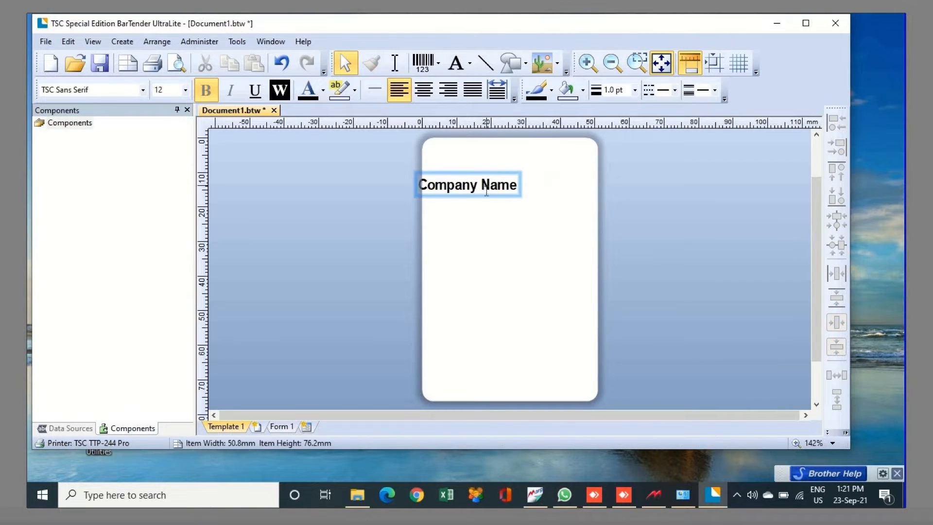
# - Move the Company Name text fully inside the label's upper-left area, to about X 5 mm, Y 5 mm
pyautogui.moveTo(513, 195); pyautogui.dragTo(494, 174)
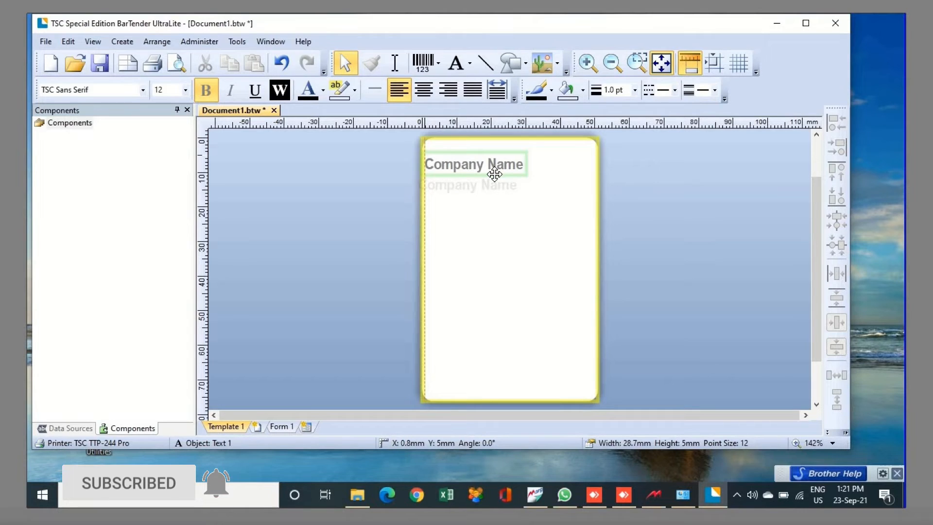
pyautogui.moveTo(494, 174); pyautogui.dragTo(501, 172)
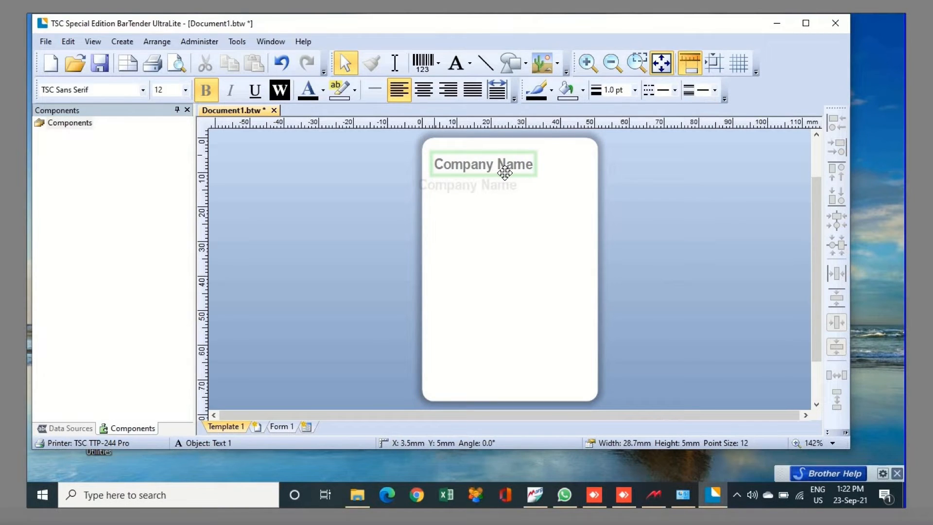
pyautogui.moveTo(520, 172); pyautogui.dragTo(528, 172)
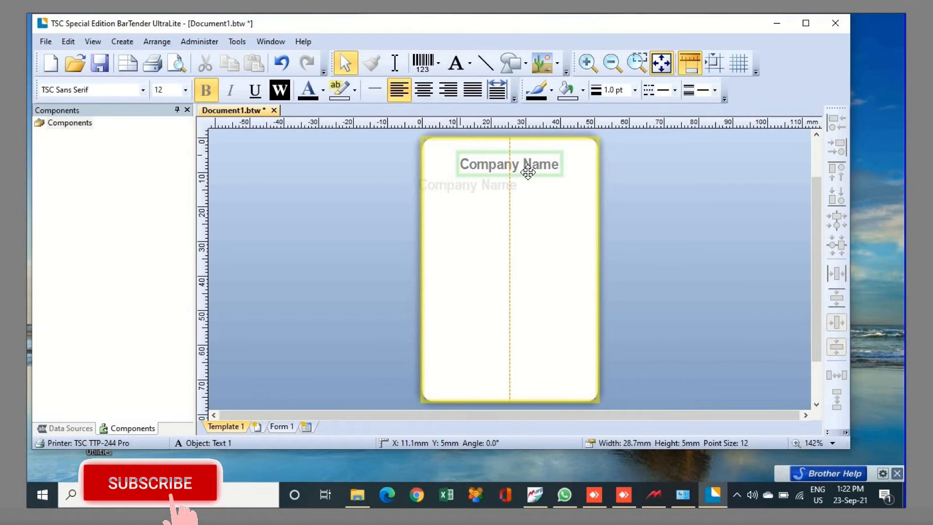
pyautogui.moveTo(510, 172); pyautogui.dragTo(505, 172)
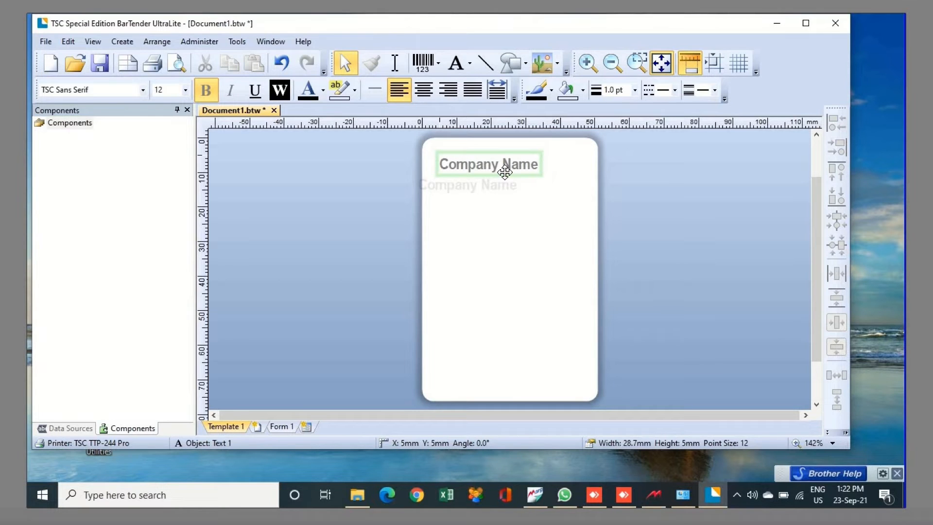
pyautogui.moveTo(505, 172); pyautogui.dragTo(505, 172)
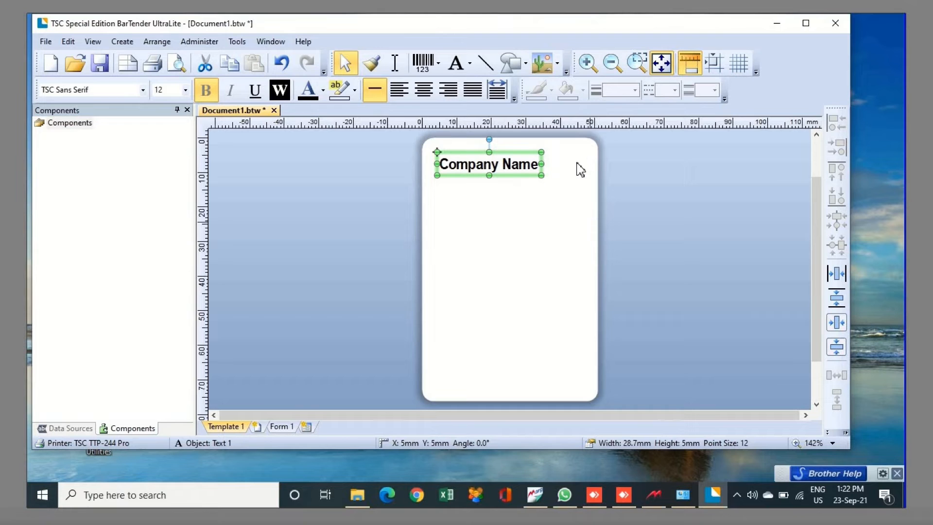
# - Duplicate the Company Name text and left-align the copy beneath the original at about X 5 mm, Y 12.3 mm
pyautogui.hotkey('ctrl', 'c')
pyautogui.hotkey('ctrl', 'v')
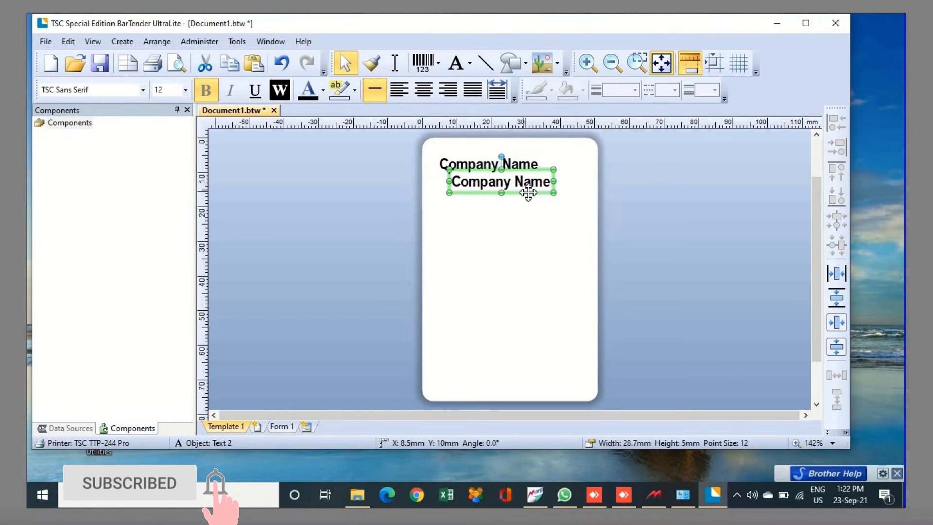
pyautogui.moveTo(519, 195); pyautogui.dragTo(507, 192)
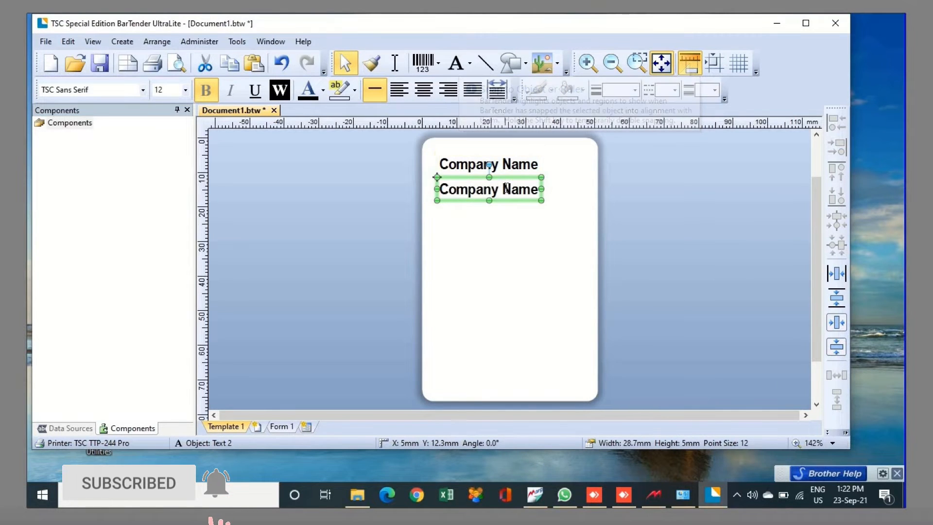
# - Change the wording of the duplicated text on the second line to "Design No."
pyautogui.doubleClick(507, 188)
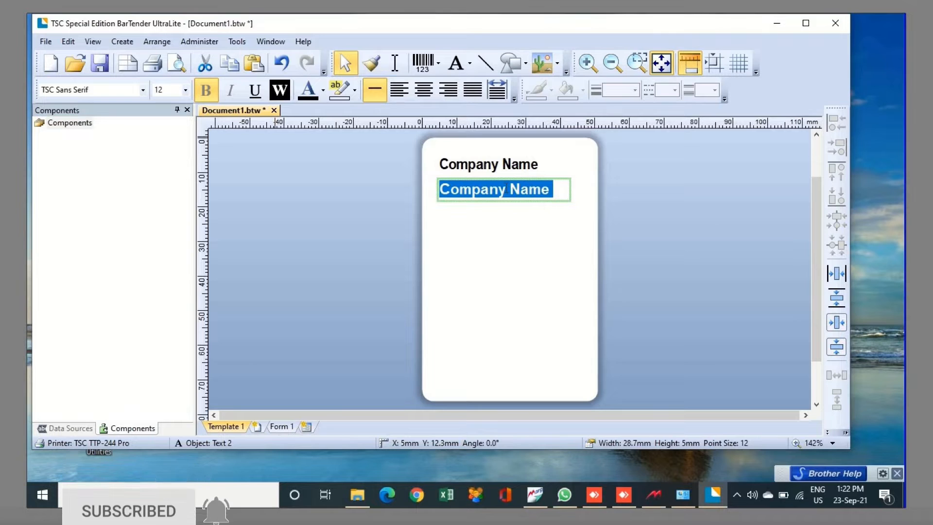
pyautogui.write('D')
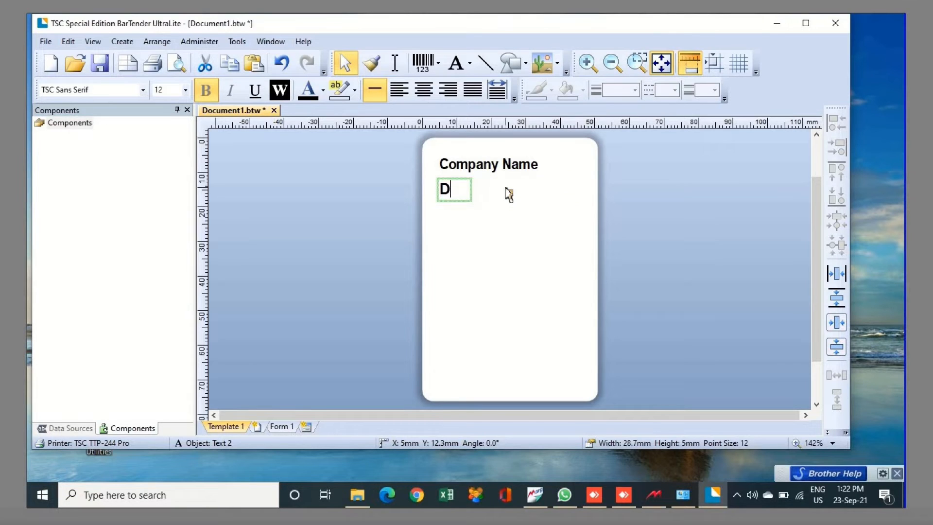
pyautogui.write('esign No.')
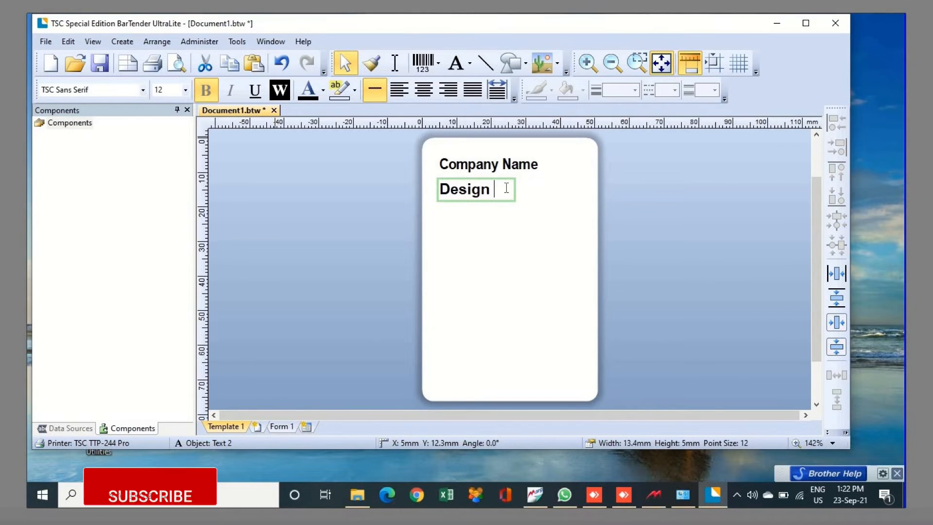
pyautogui.click(505, 234)
# - Paste another Company Name copy, left-align it below Design No. at about X 5 mm, Y 21.9 mm, and open its text for editing
pyautogui.hotkey('ctrl', 'v')
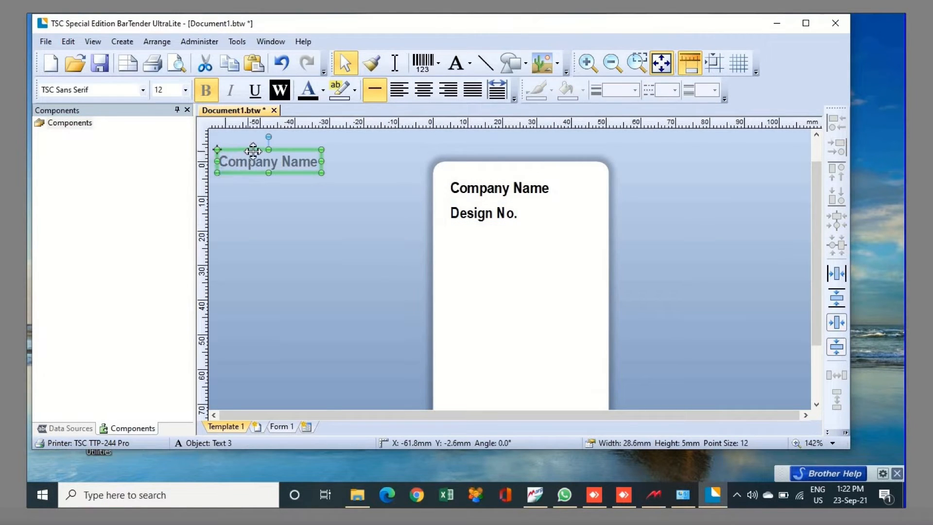
pyautogui.moveTo(441, 262); pyautogui.dragTo(478, 245)
pyautogui.doubleClick(478, 244)
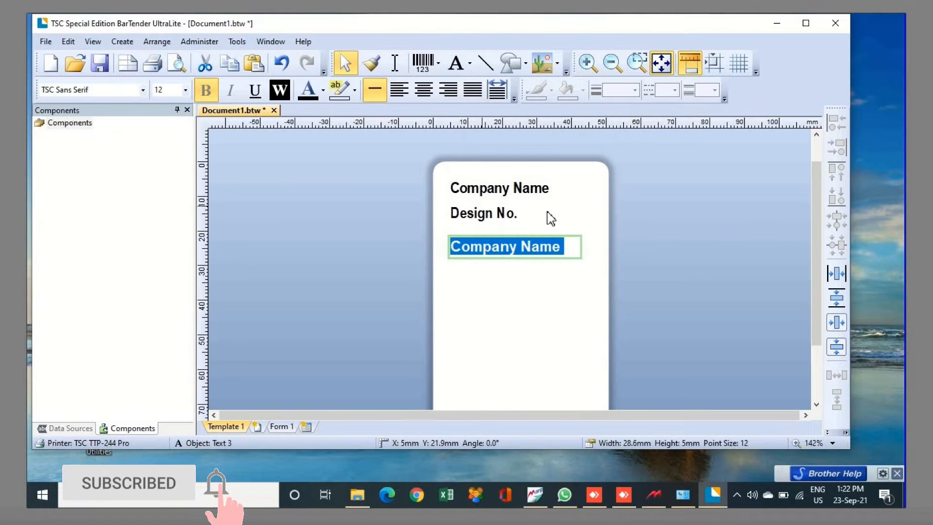
# - Move the Design No. text down to about Y 15 mm, keeping it left-aligned with the other lines
pyautogui.click(493, 208)
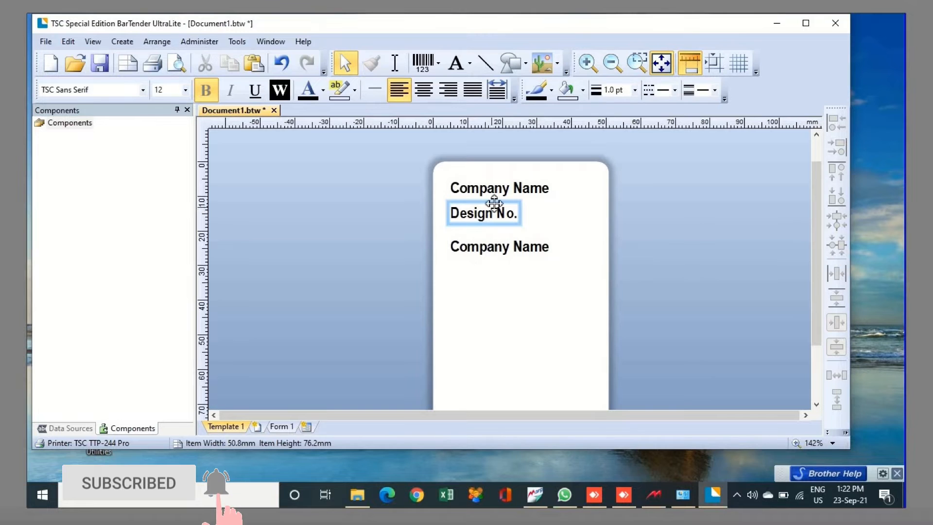
pyautogui.moveTo(496, 204); pyautogui.dragTo(496, 212)
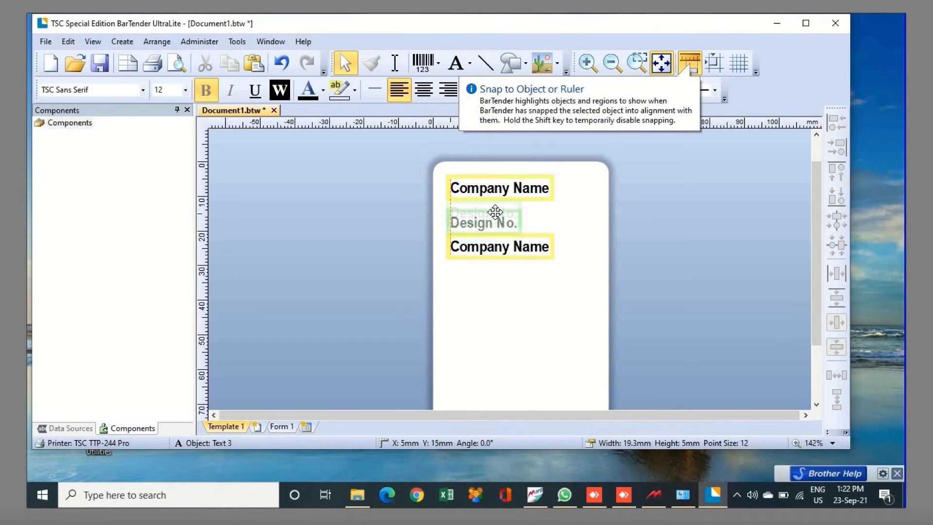
pyautogui.click(526, 287)
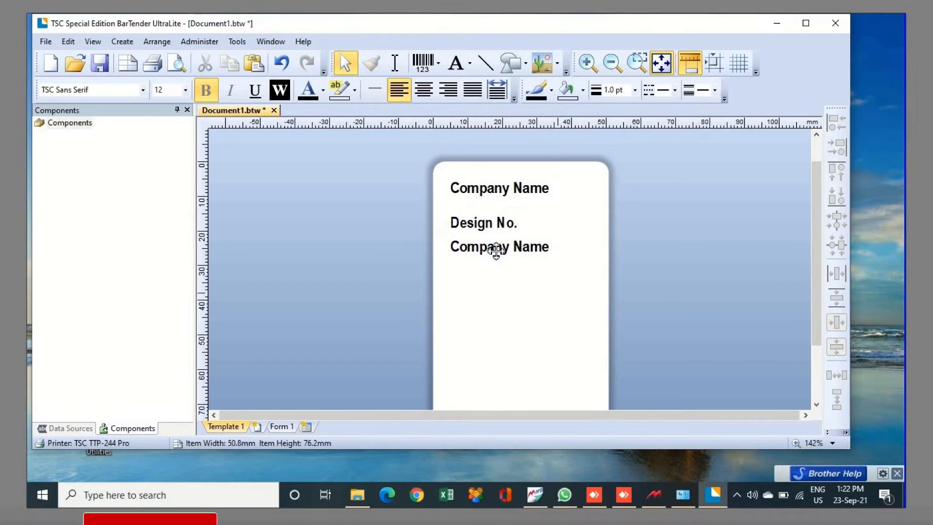
# - Change the wording of the Company Name copy on the third line, below Design No., to "Size"
pyautogui.doubleClick(497, 250)
pyautogui.click(492, 250)
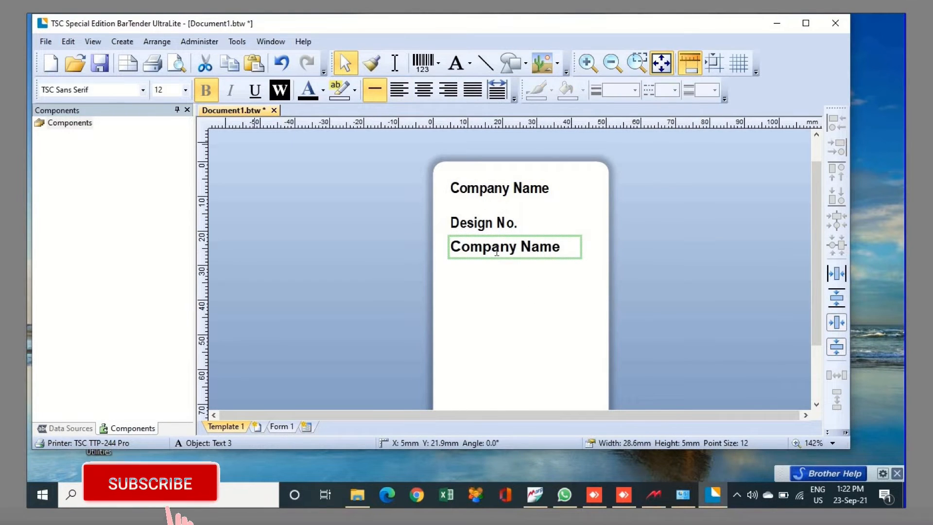
pyautogui.press('Escape')
pyautogui.hotkey('ctrl', 'a')
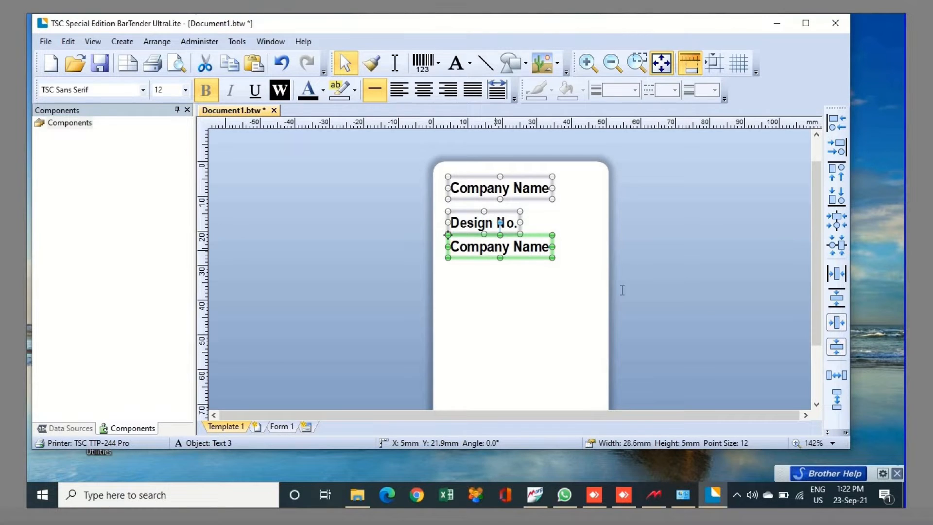
pyautogui.doubleClick(490, 245)
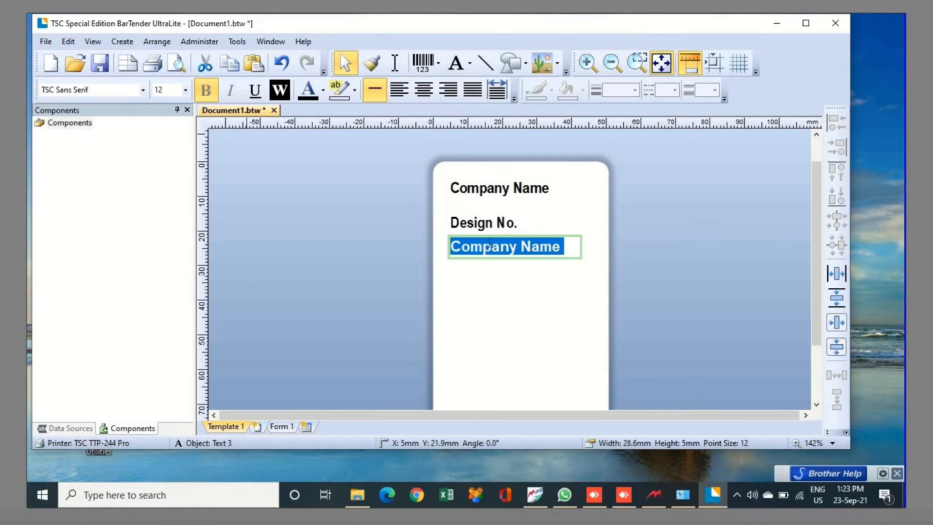
pyautogui.write('Size')
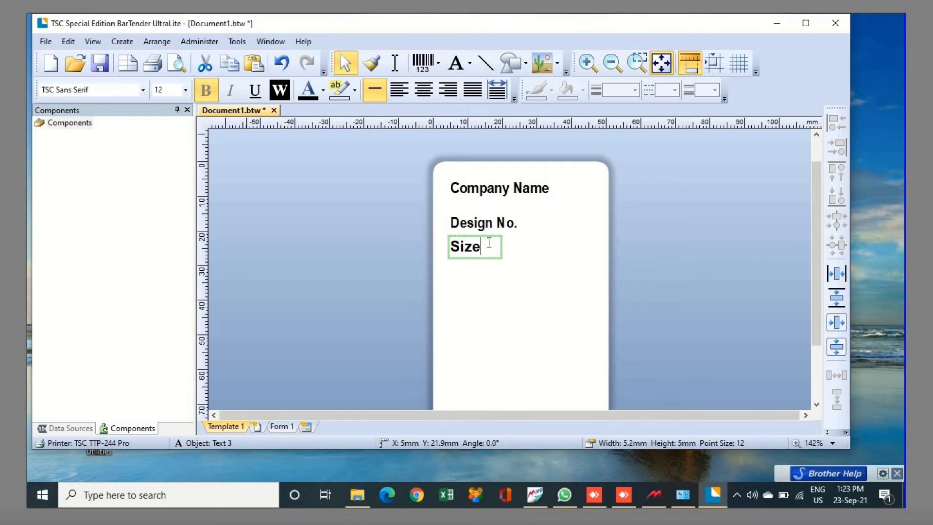
pyautogui.click(502, 270)
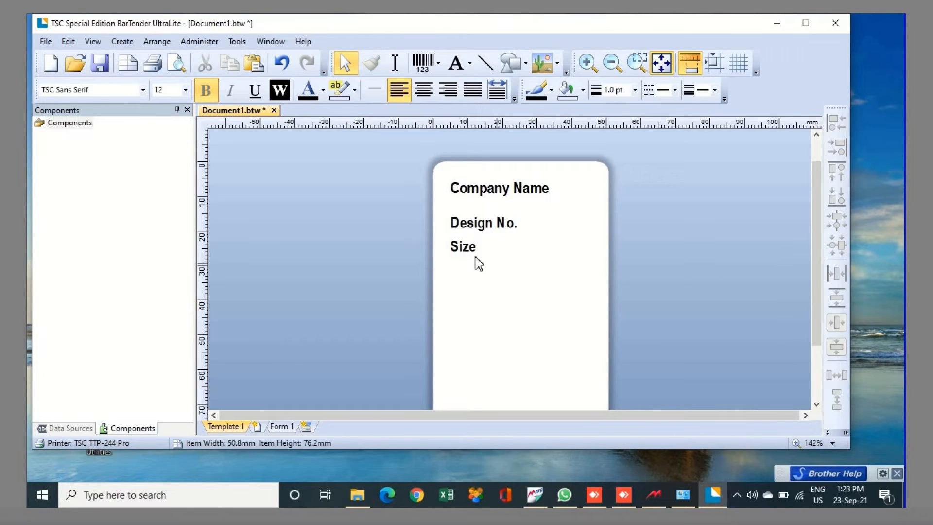
pyautogui.doubleClick(475, 243)
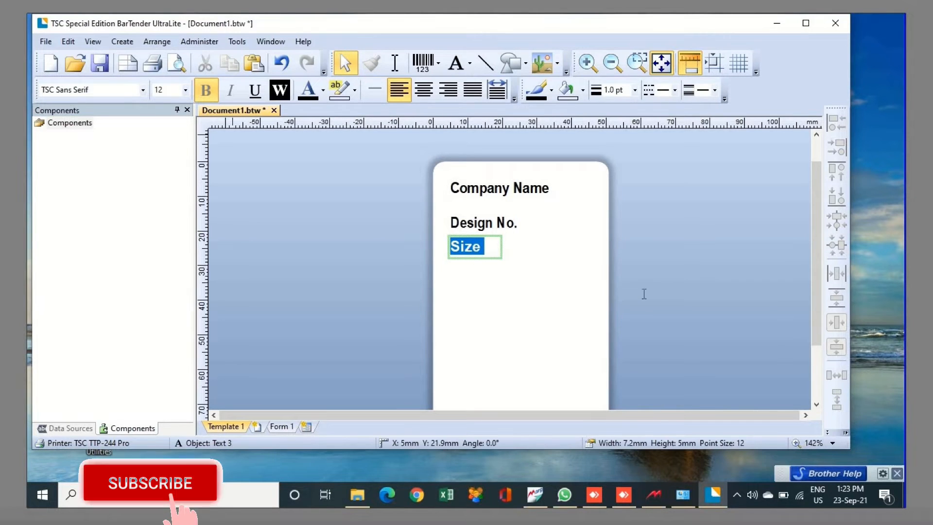
pyautogui.click(521, 279)
# - Paste two left-aligned copies below Size and reword them as "Group" and "MRP", with MRP at about X 5 mm, Y 32 mm
pyautogui.click(498, 221)
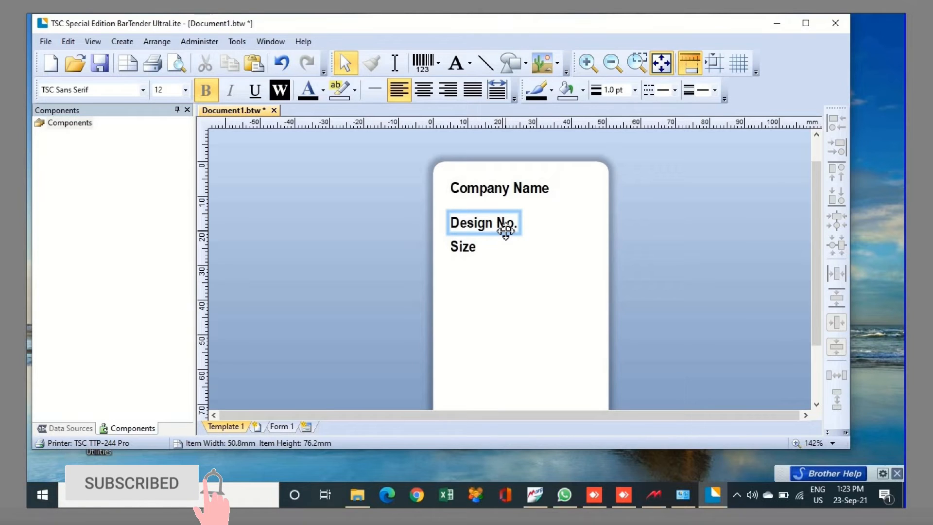
pyautogui.click(506, 230)
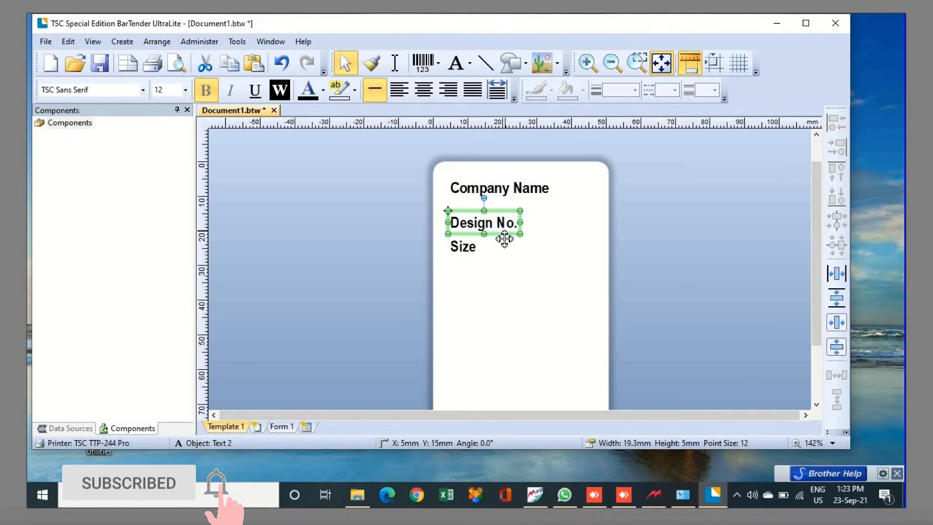
pyautogui.hotkey('ctrl', 'v')
pyautogui.moveTo(502, 264); pyautogui.dragTo(494, 275)
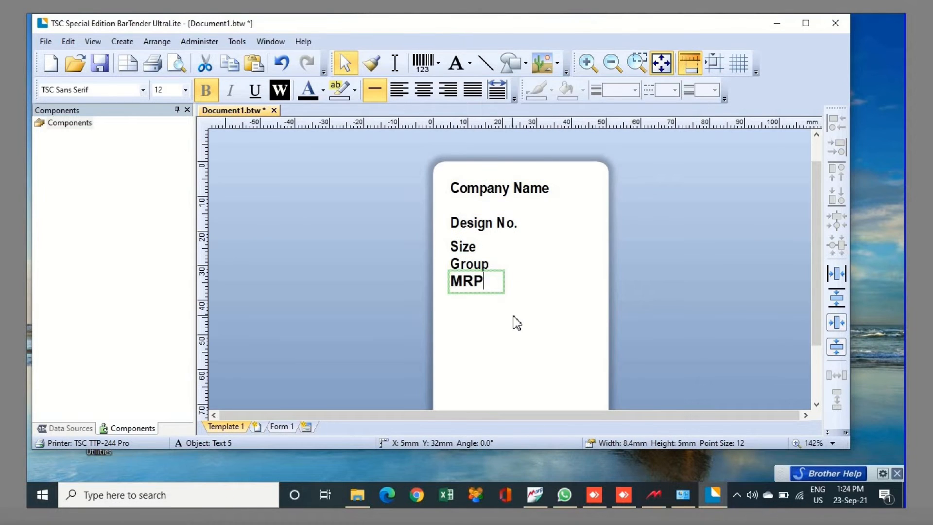
pyautogui.click(517, 323)
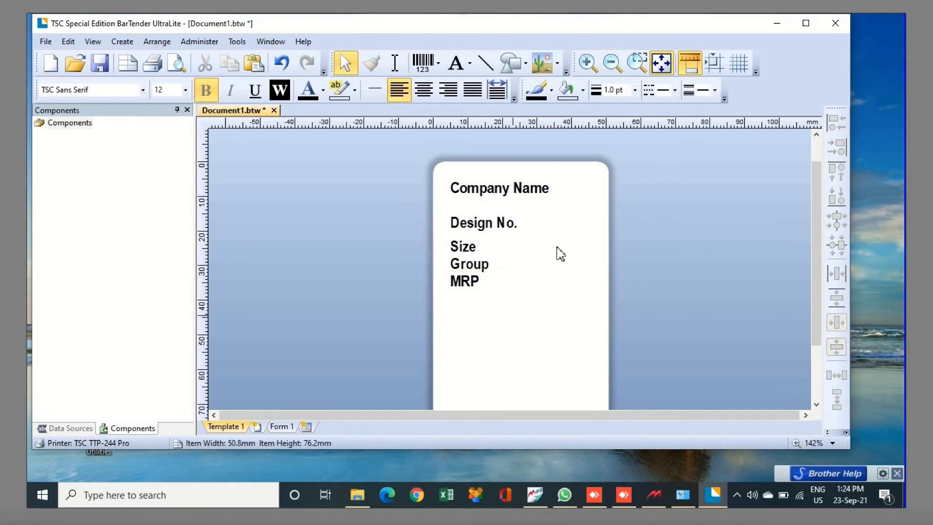
# - Insert a Code 128 barcode below MRP and left-align it with the text lines at about X 5 mm, Y 40 mm
pyautogui.click(422, 71)
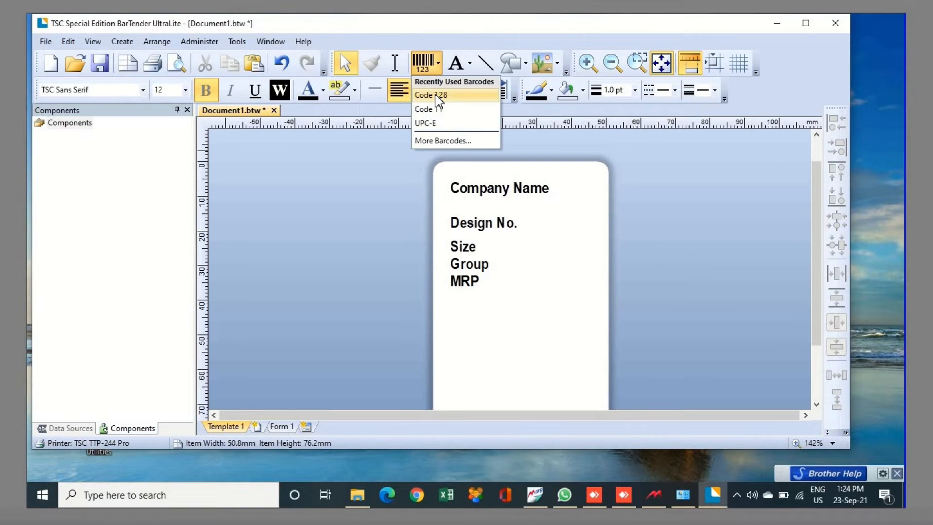
pyautogui.click(436, 96)
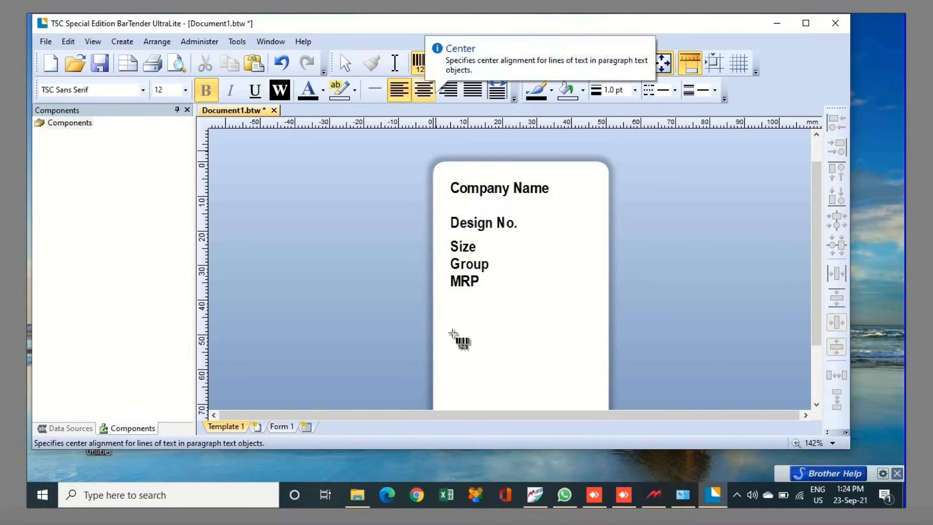
pyautogui.click(460, 319)
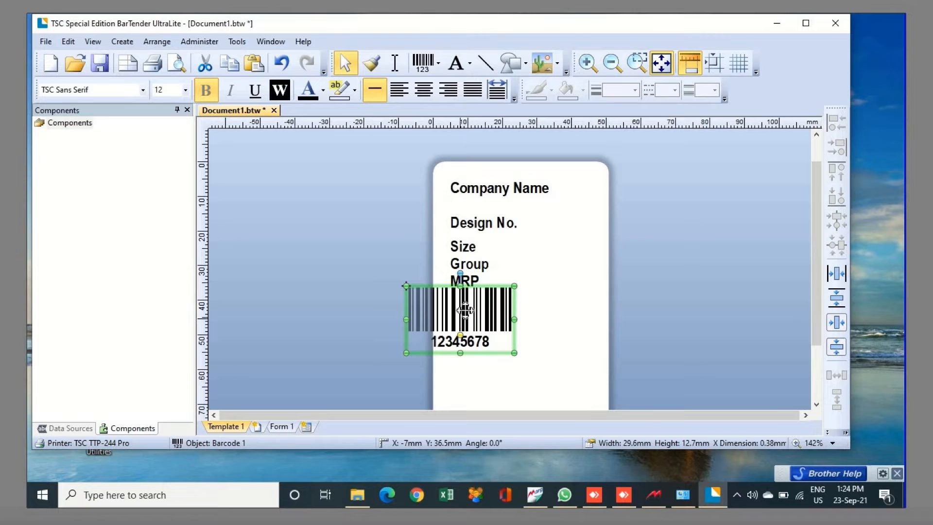
pyautogui.moveTo(508, 316)
pyautogui.mouseDown()
pyautogui.moveTo(535, 318)
pyautogui.moveTo(495, 323)
pyautogui.mouseUp()
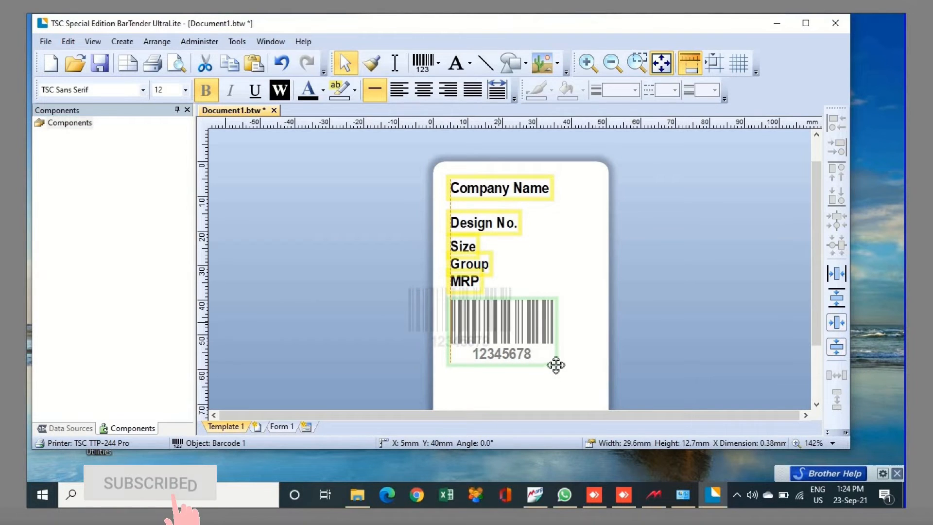
# - Resize the barcode to about 39.5 x 17.7 mm and move it to about X 6 mm, Y 42.2 mm
pyautogui.moveTo(557, 365); pyautogui.dragTo(600, 387)
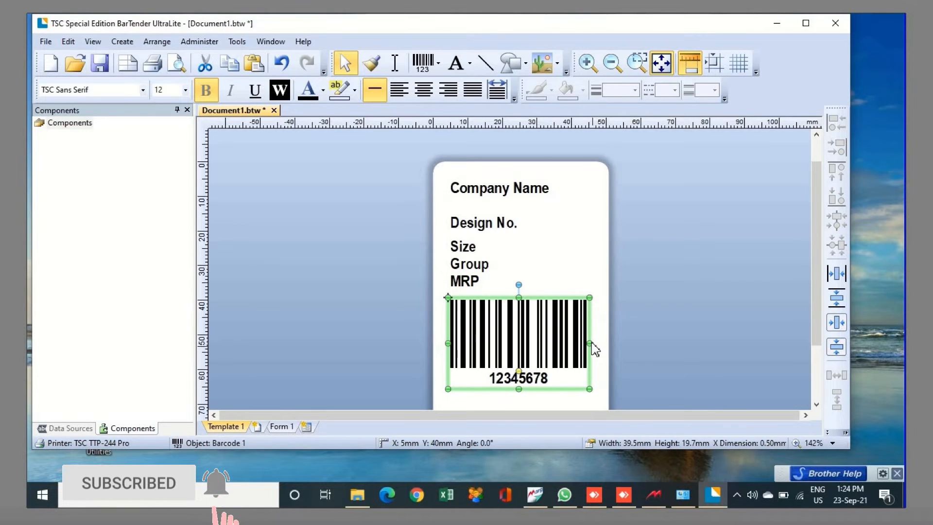
pyautogui.moveTo(592, 343); pyautogui.dragTo(610, 339)
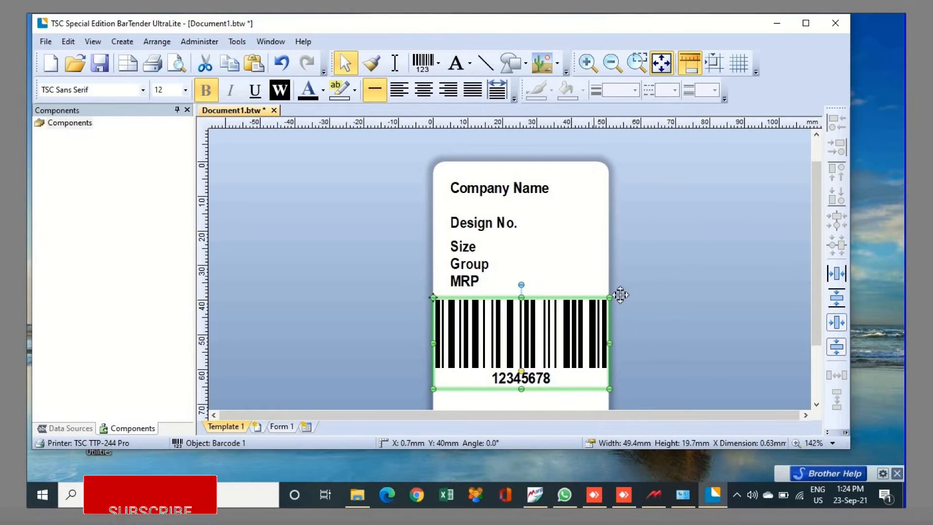
pyautogui.moveTo(610, 299)
pyautogui.mouseDown()
pyautogui.moveTo(584, 306)
pyautogui.moveTo(610, 298)
pyautogui.moveTo(599, 306)
pyautogui.mouseUp()
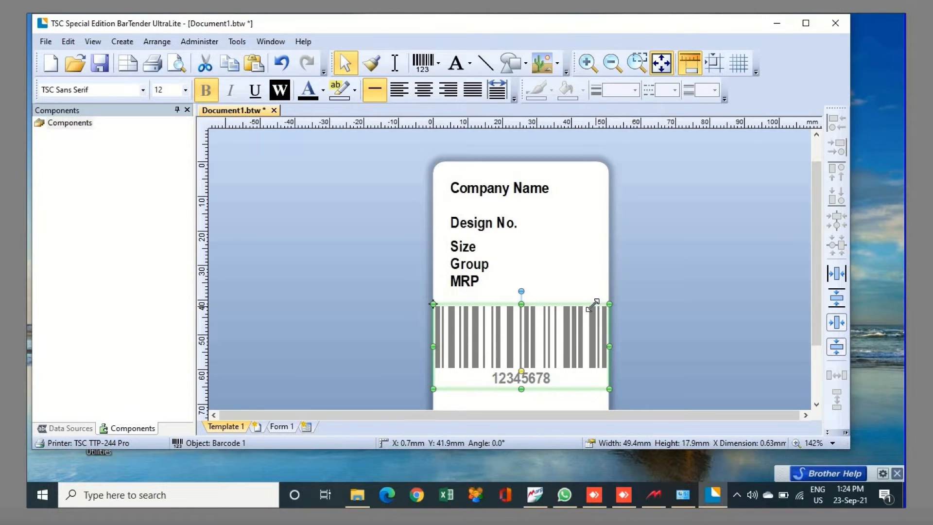
pyautogui.moveTo(582, 305); pyautogui.dragTo(578, 305)
pyautogui.press('Down')
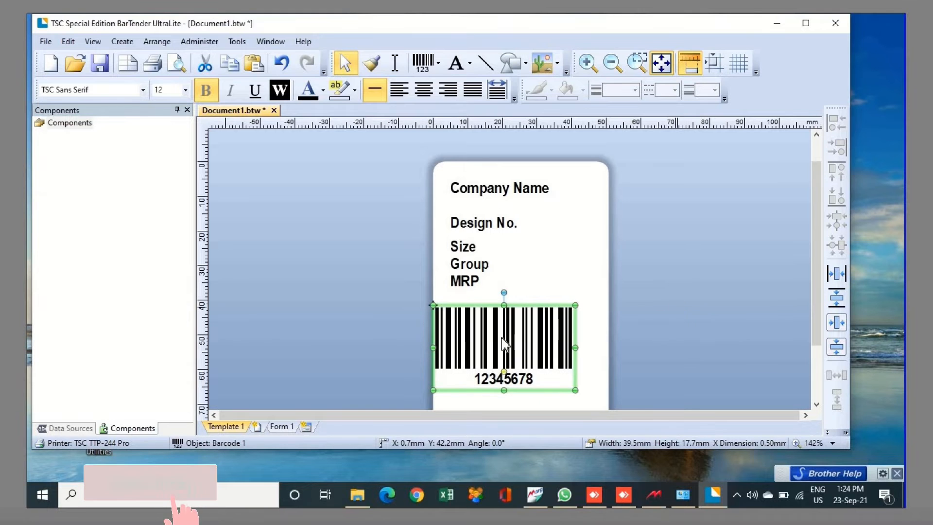
pyautogui.moveTo(495, 323); pyautogui.dragTo(509, 319)
pyautogui.press('Right')
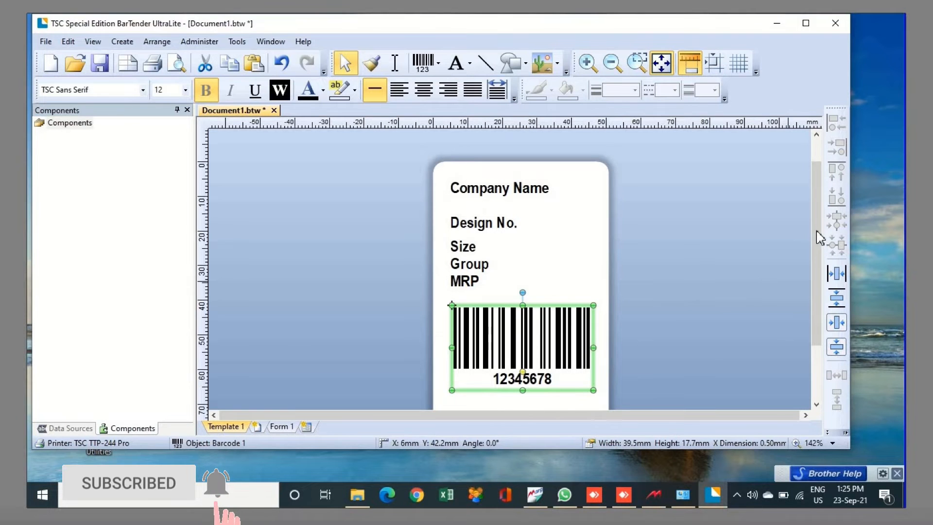
pyautogui.moveTo(817, 233); pyautogui.dragTo(821, 260)
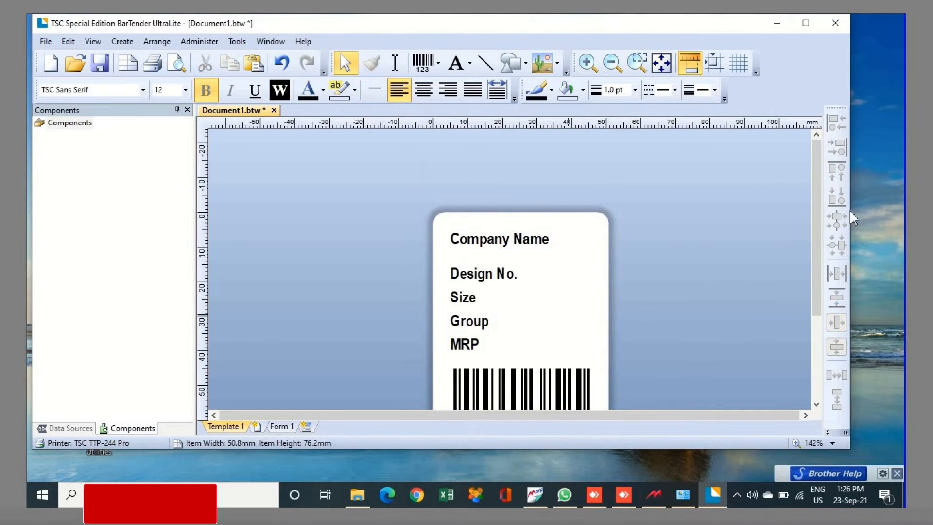
pyautogui.moveTo(819, 175); pyautogui.dragTo(819, 186)
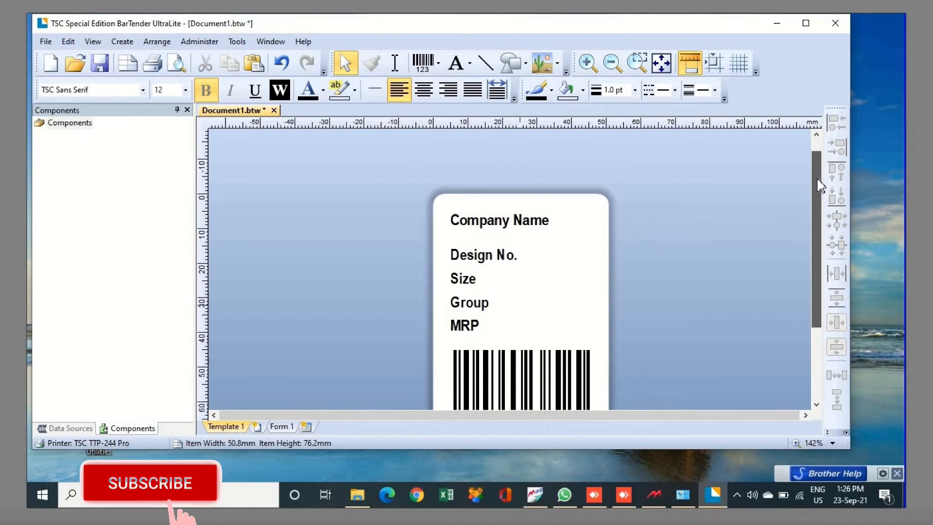
pyautogui.scroll(-5, 571, 281)
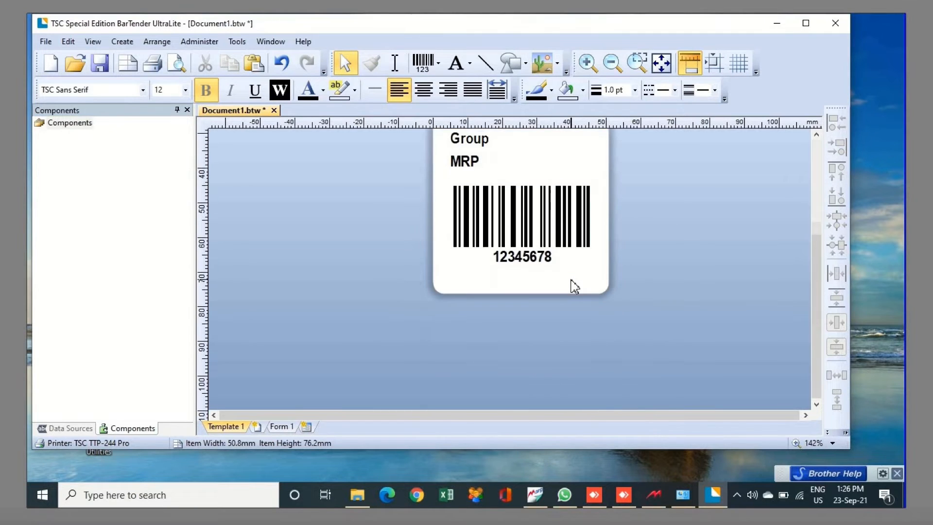
pyautogui.scroll(4, 575, 287)
pyautogui.scroll(-1, 575, 287)
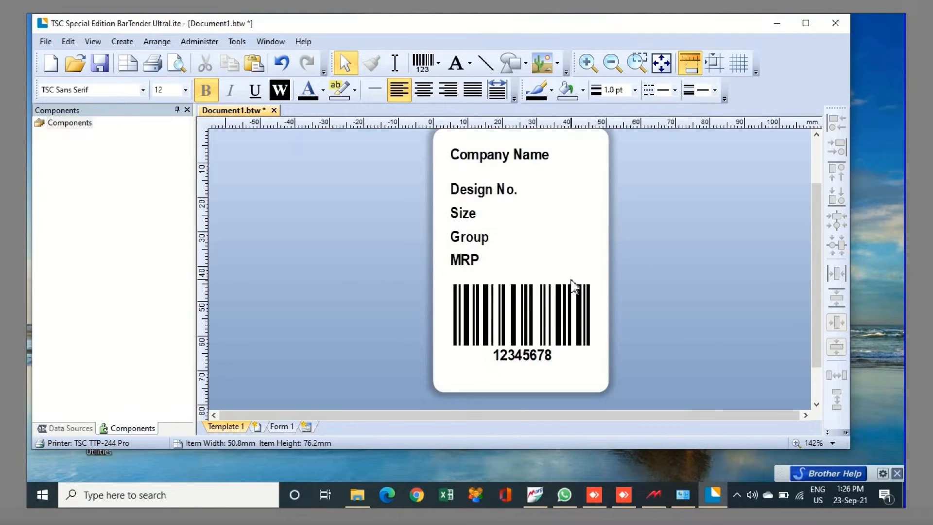
pyautogui.click(47, 42)
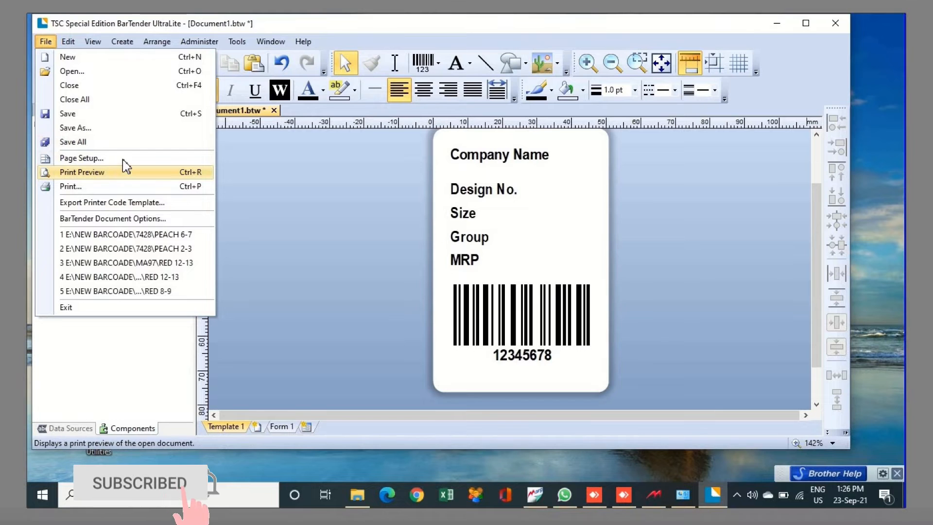
pyautogui.click(700, 239)
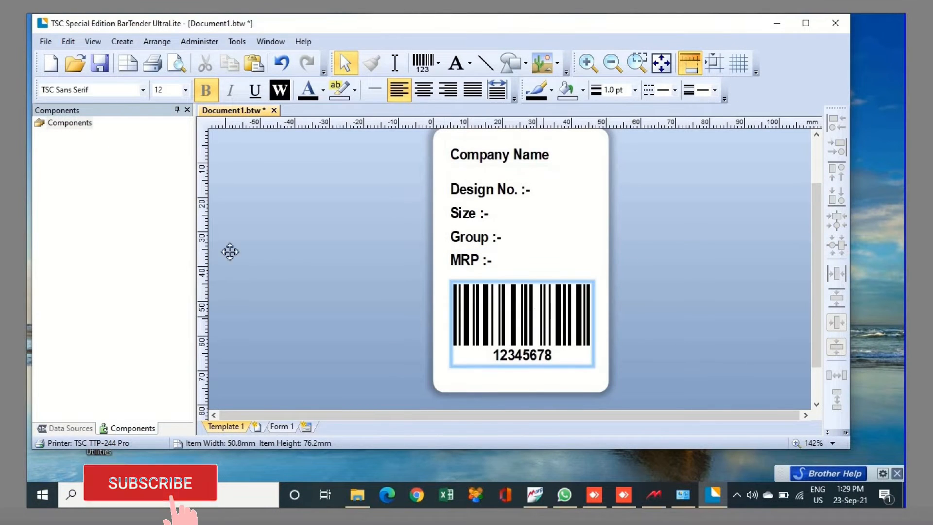
# - Open the print settings for the label on the TSC TTP-244 Pro and enable Print to File
pyautogui.click(50, 43)
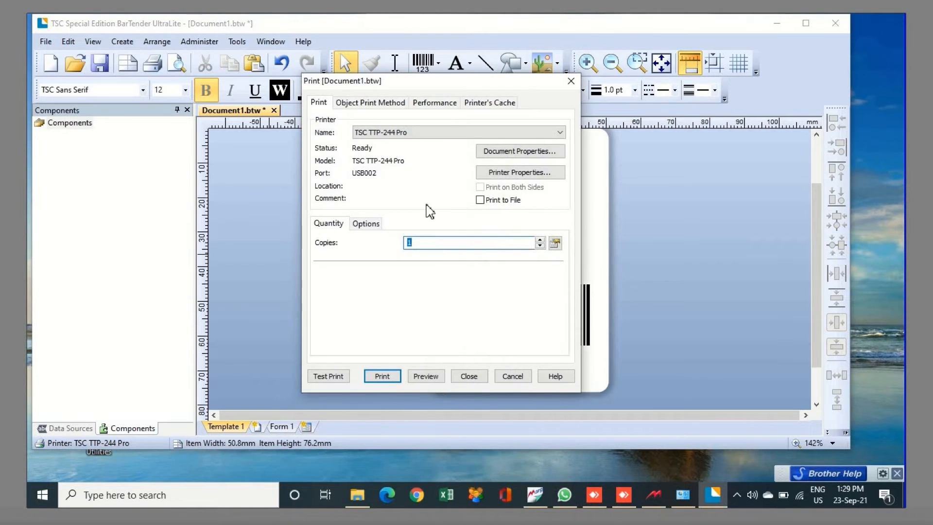
pyautogui.click(481, 201)
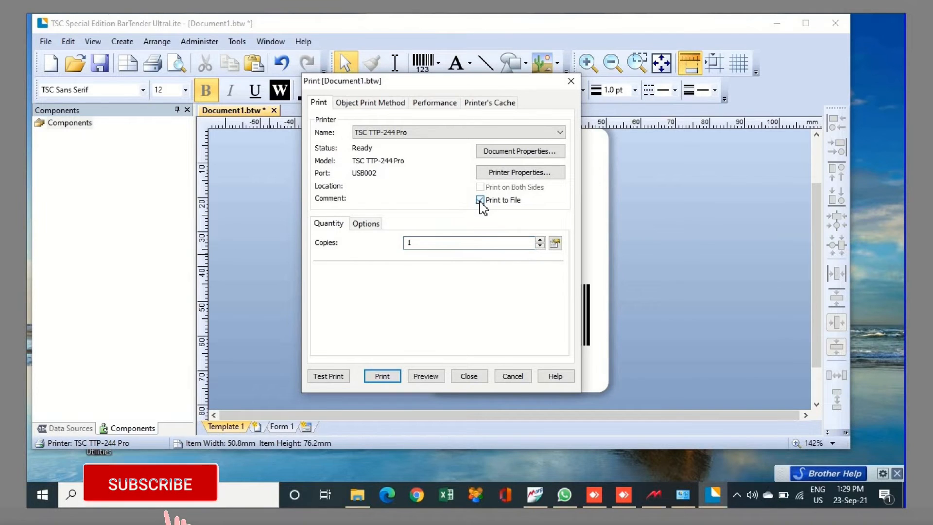
pyautogui.doubleClick(417, 244)
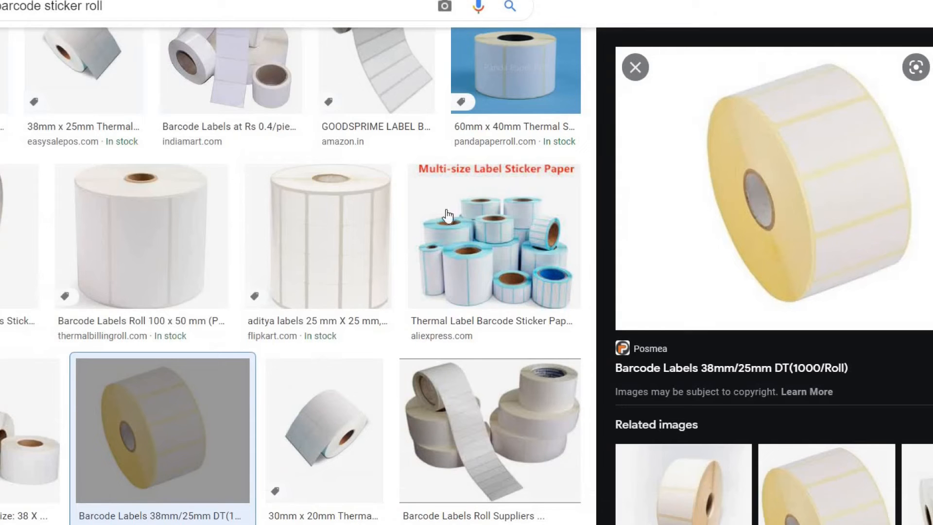
# - Look through the barcode sticker roll images in the web browser to compare available label sizes and roll layouts
pyautogui.scroll(-5, 581, 436)
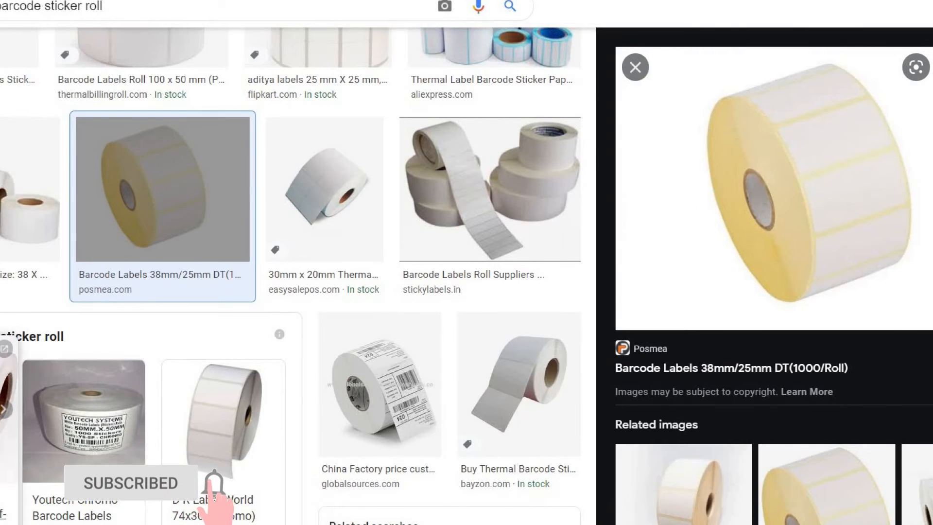
pyautogui.scroll(-8, 772, 291)
pyautogui.scroll(6, 166, 291)
pyautogui.scroll(-12, 165, 291)
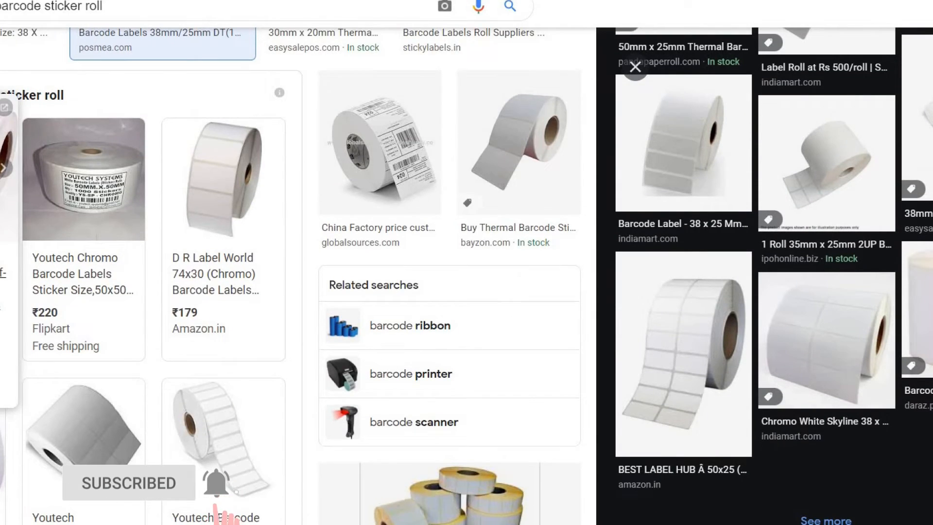
pyautogui.scroll(-10, 291, 276)
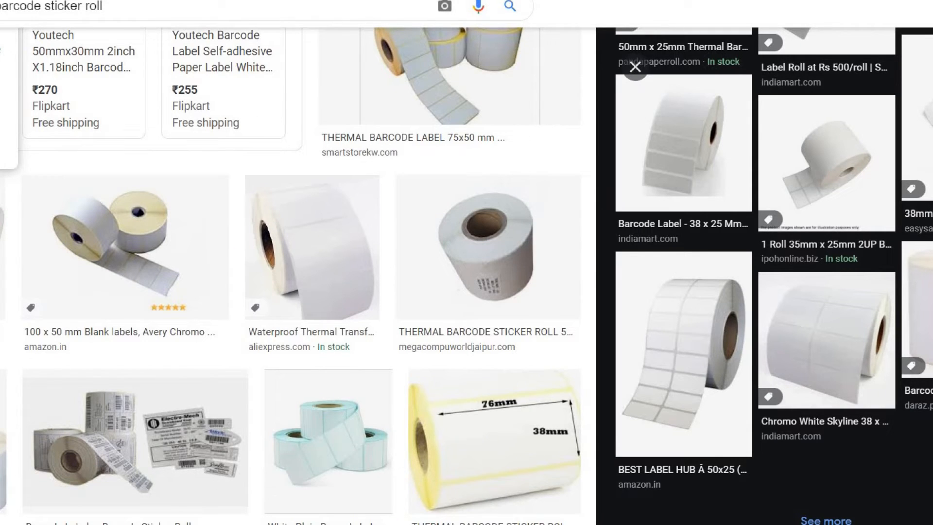
pyautogui.click(75, 515)
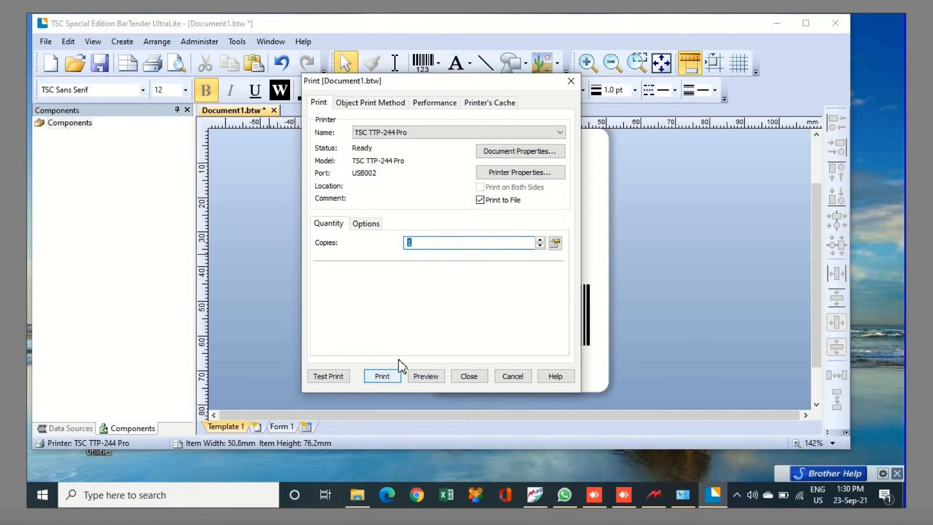
# - Start printing the label with Print to File enabled and choose the Desktop as the output file location
pyautogui.click(482, 202)
pyautogui.click(486, 204)
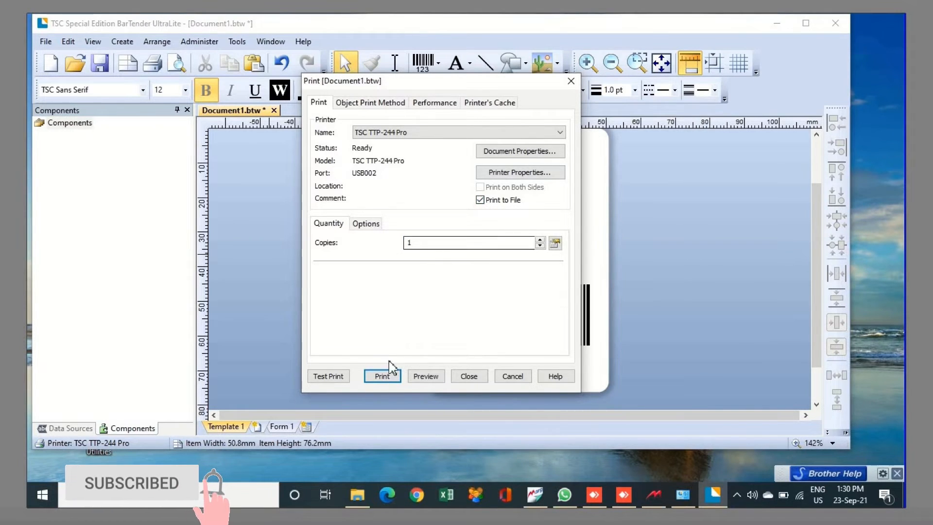
pyautogui.click(392, 377)
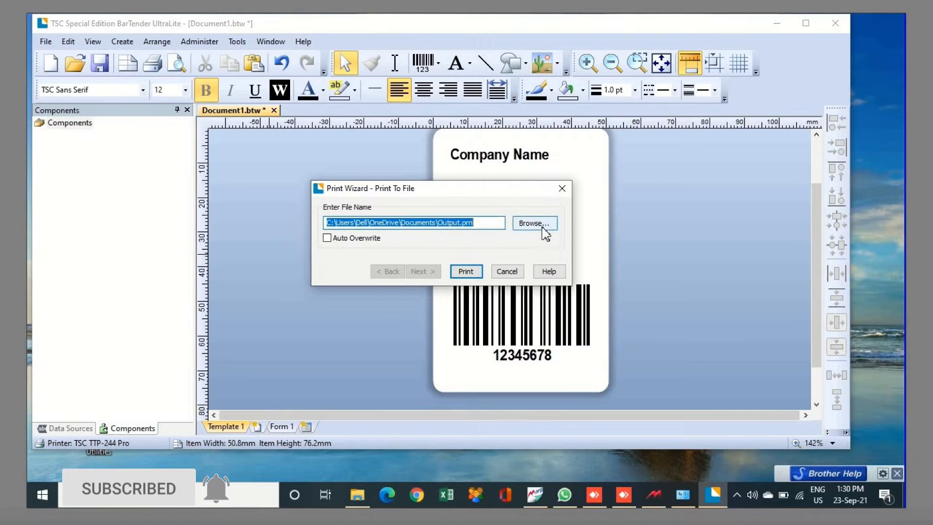
pyautogui.click(541, 225)
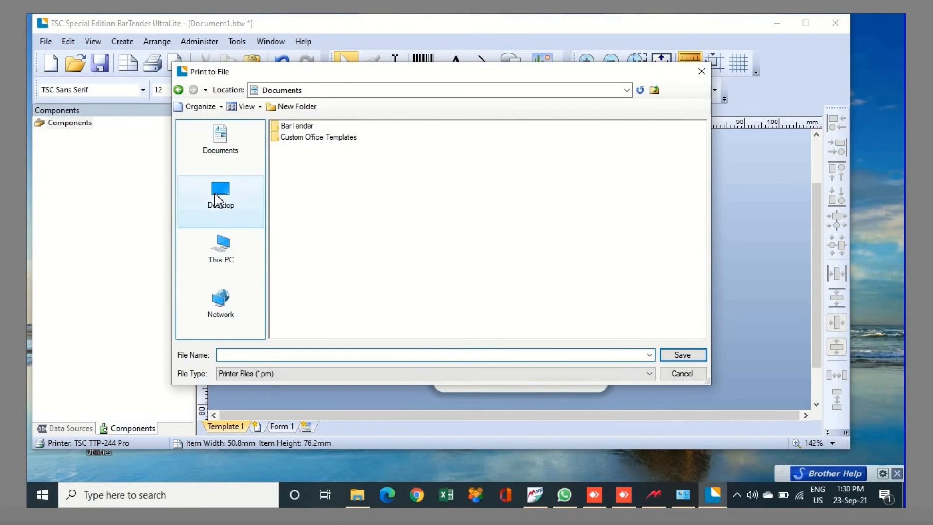
pyautogui.click(217, 199)
# - Name the printer file "garments barcode codes", save that path and print the label to it
pyautogui.click(300, 355)
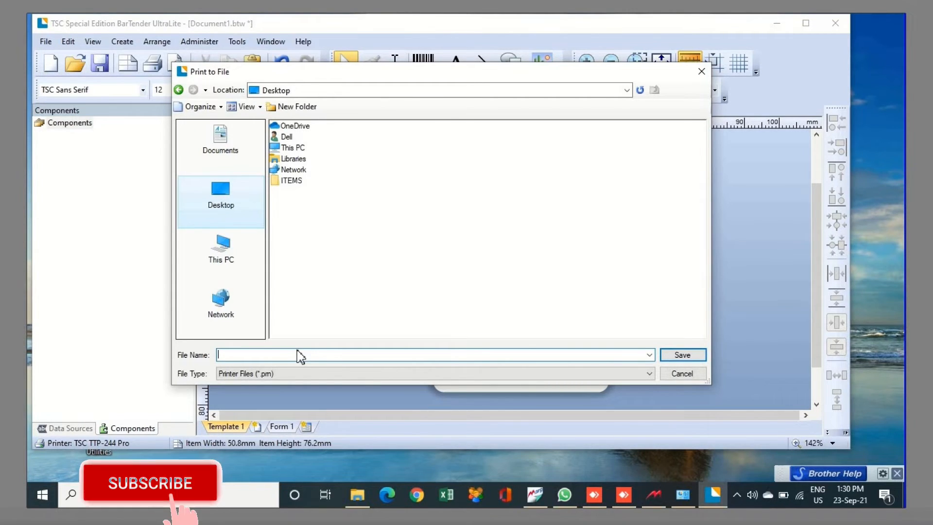
pyautogui.write('garments')
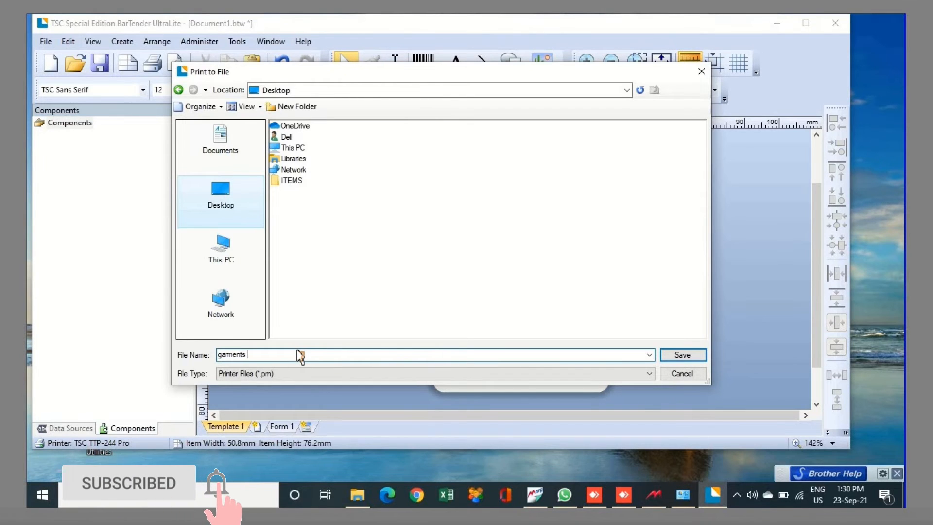
pyautogui.write(' barcode')
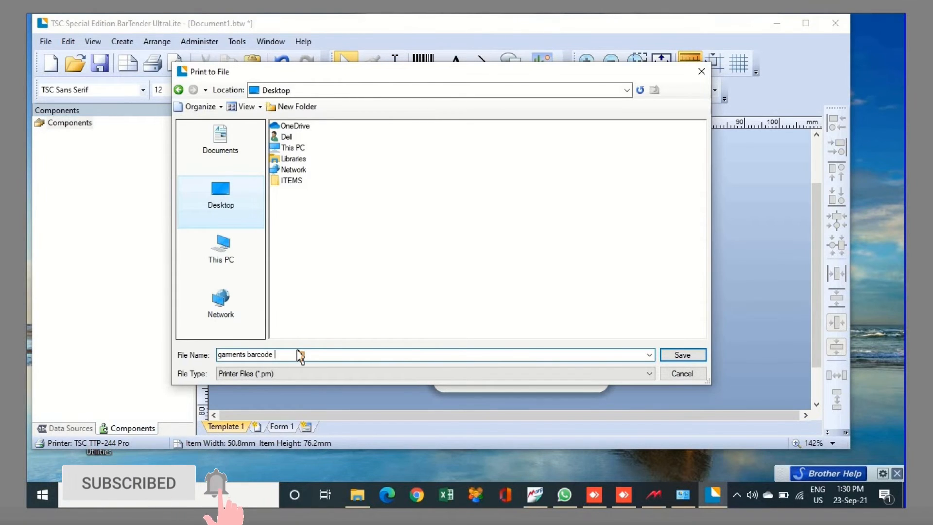
pyautogui.write(' codes')
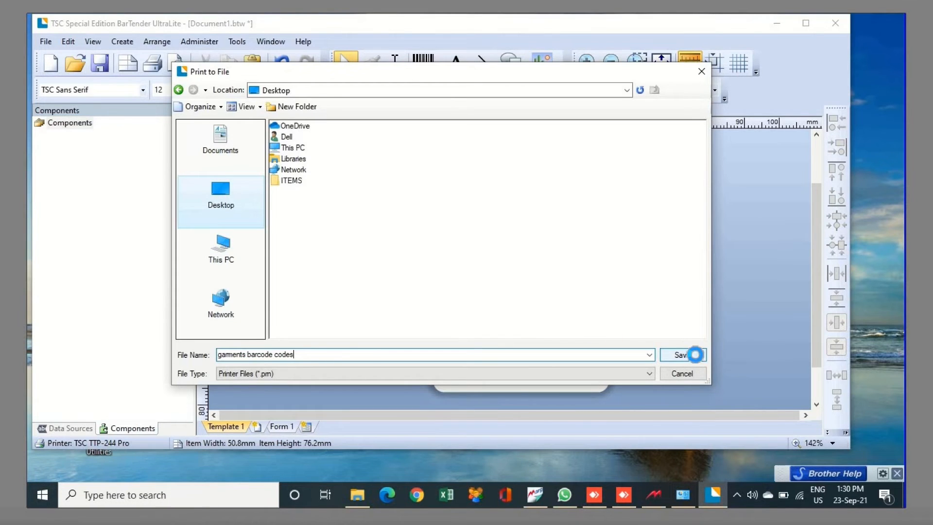
pyautogui.click(690, 356)
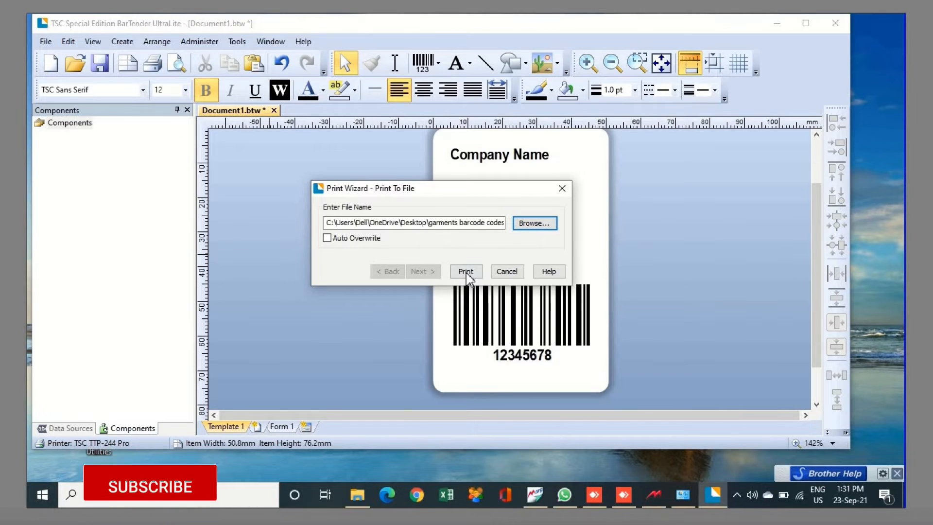
pyautogui.click(467, 274)
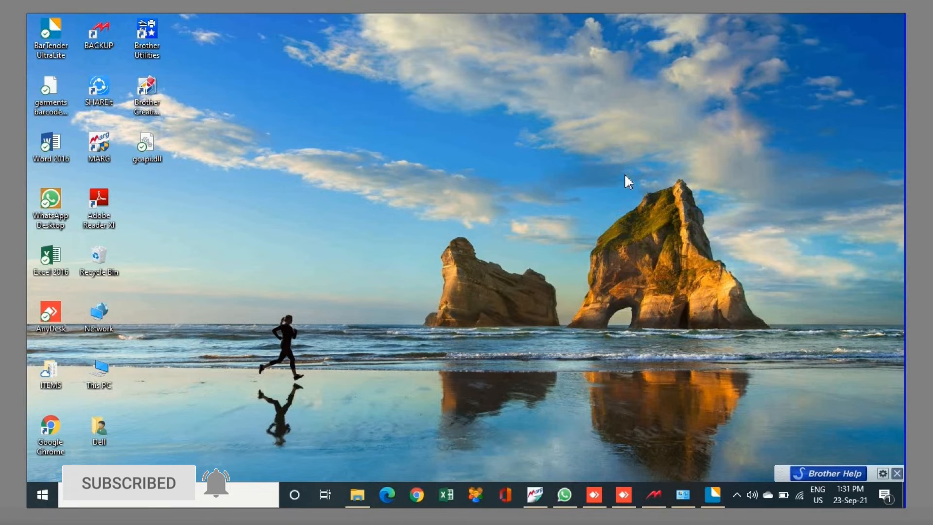
pyautogui.rightClick(634, 187)
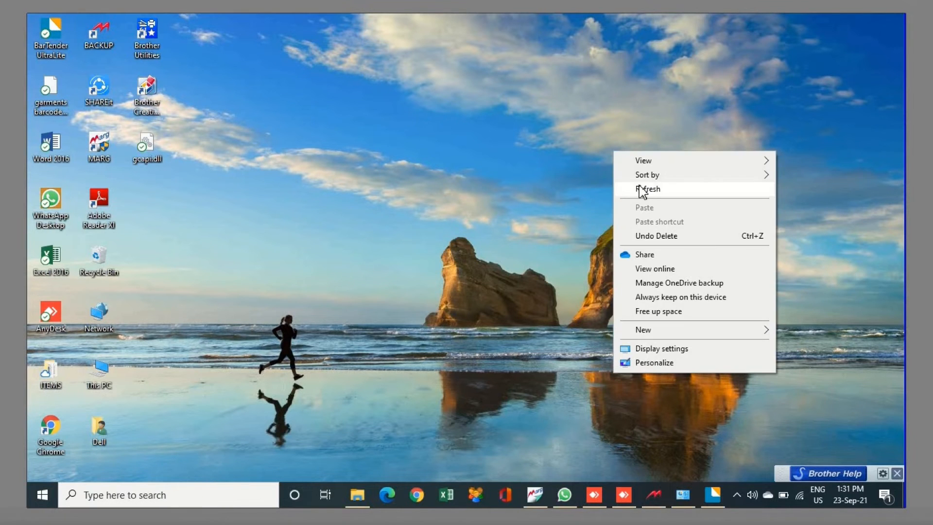
pyautogui.click(641, 189)
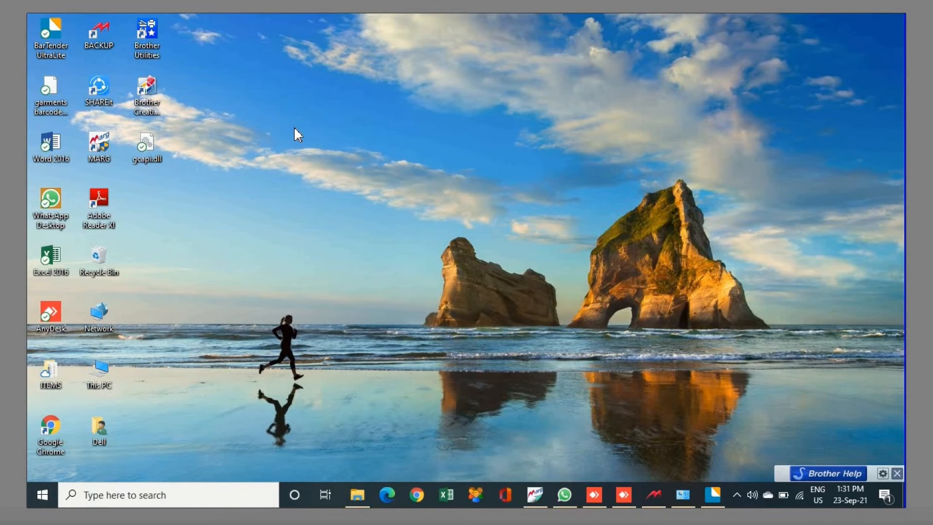
pyautogui.rightClick(272, 97)
pyautogui.click(309, 136)
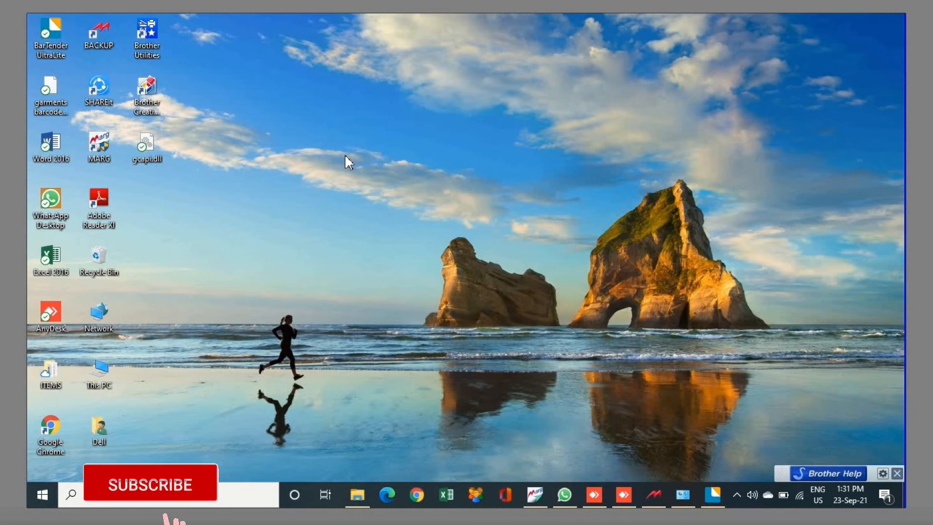
pyautogui.rightClick(345, 154)
pyautogui.click(345, 154)
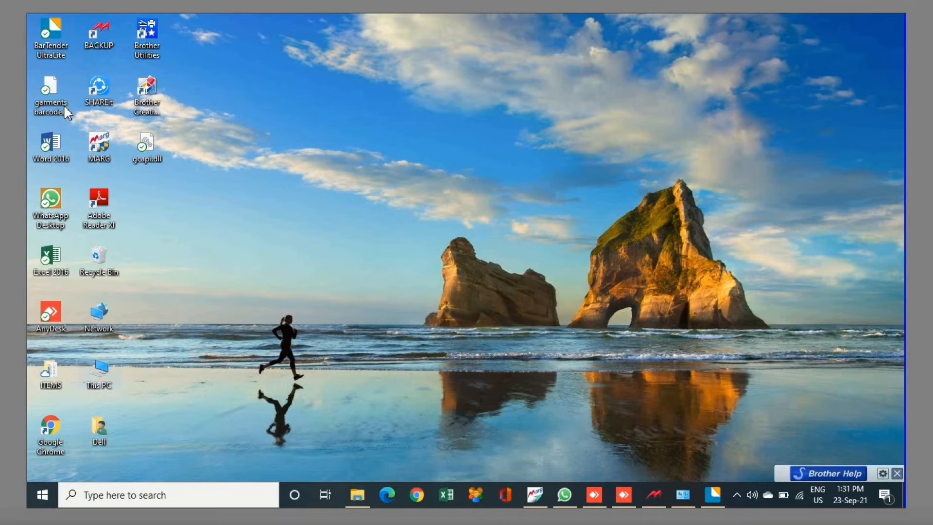
# - Open the garments barcode codes file from the desktop in Notepad, setting Notepad as the app always used for .prn files
pyautogui.rightClick(46, 89)
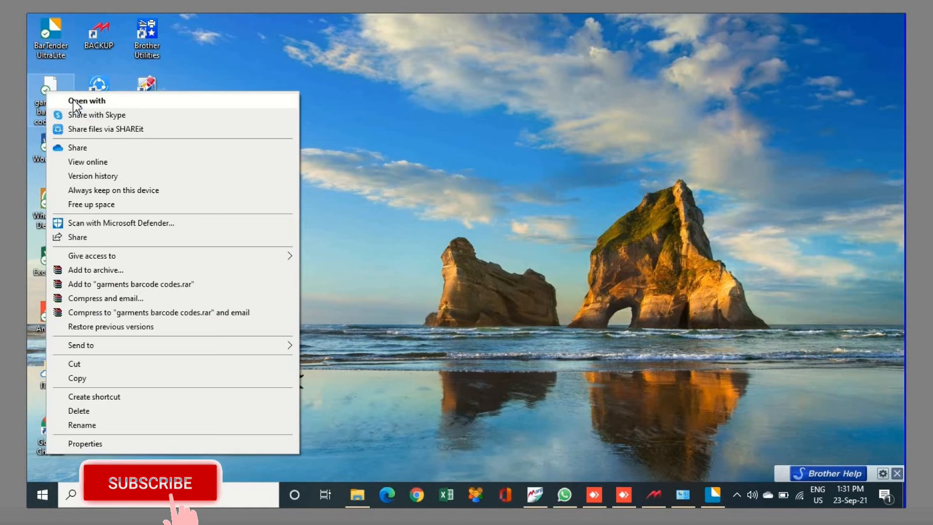
pyautogui.click(75, 101)
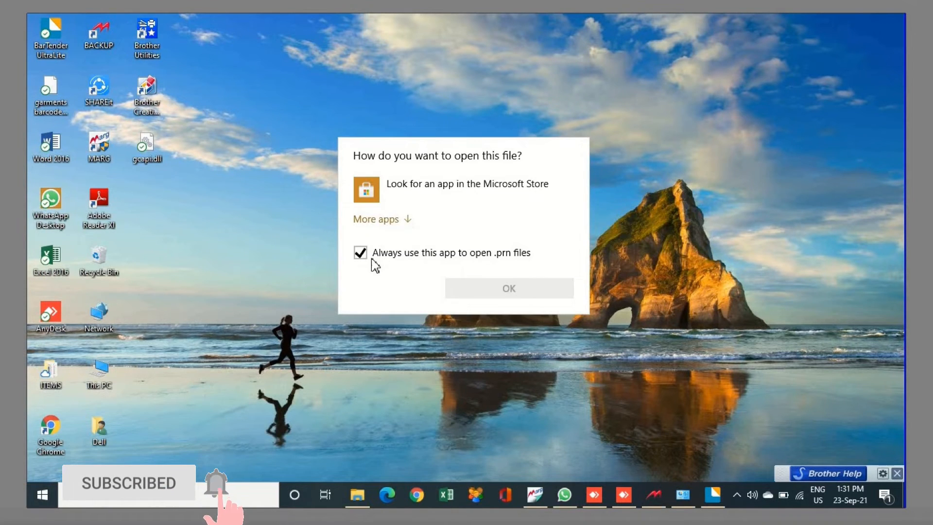
pyautogui.click(406, 221)
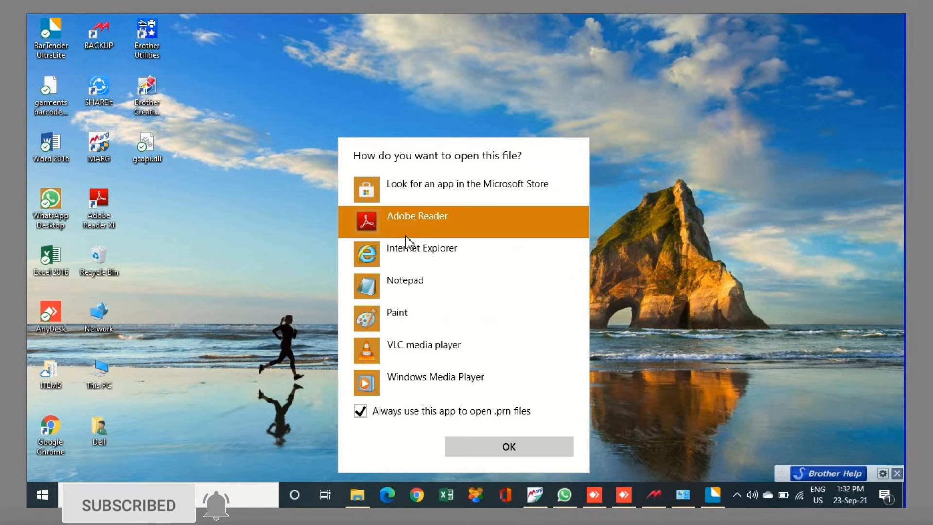
pyautogui.click(417, 288)
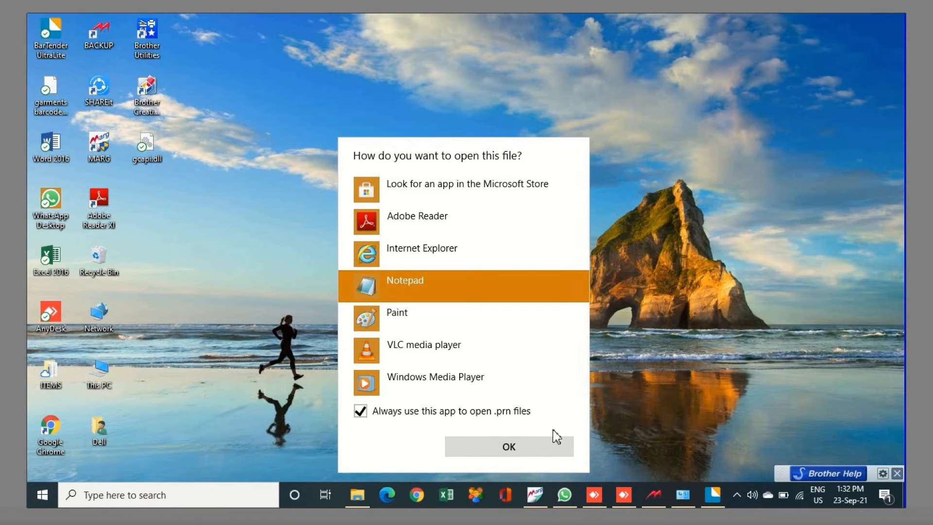
pyautogui.click(481, 452)
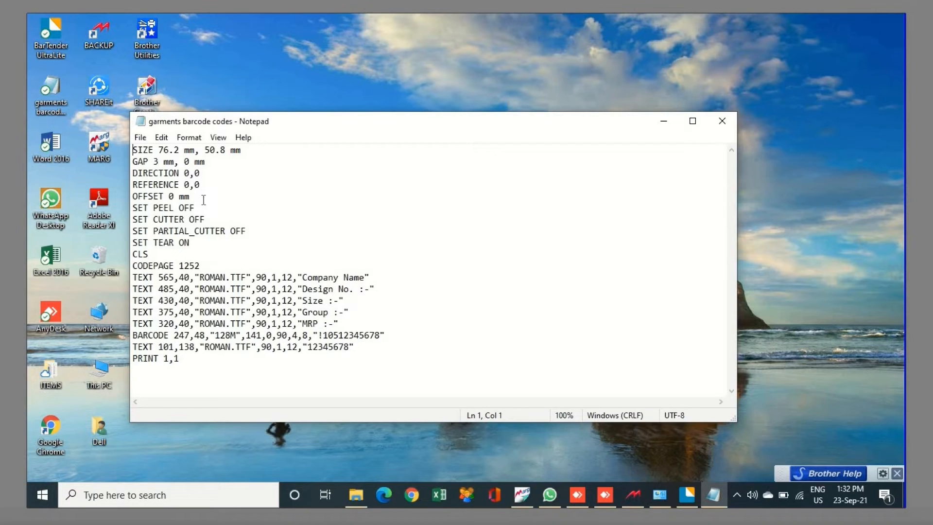
# - Switch to MARG ERP, open the Self Format setup under MARG Setups and submit the software-provider password
pyautogui.click(523, 488)
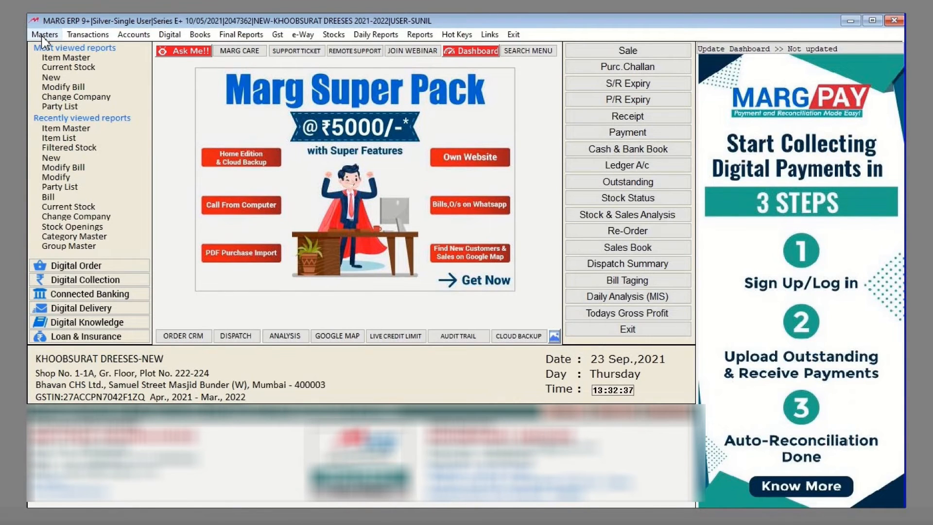
pyautogui.click(44, 35)
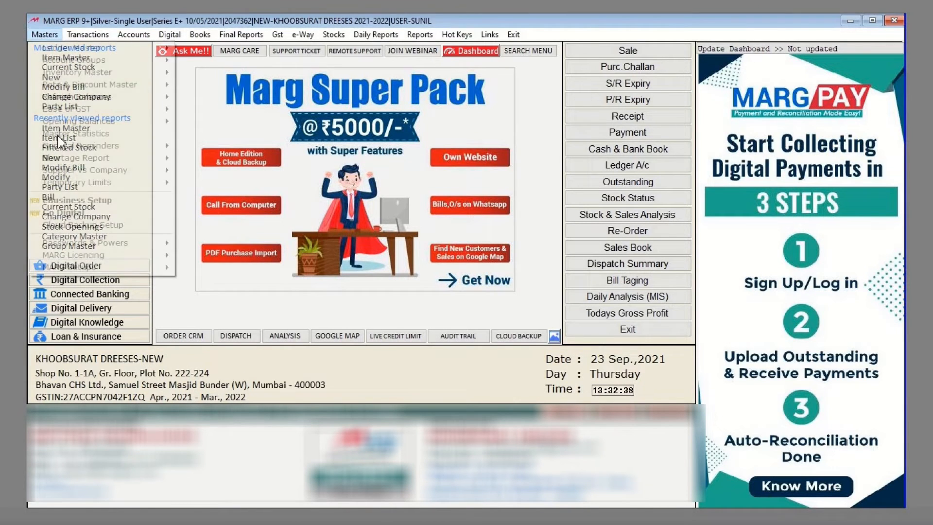
pyautogui.moveTo(102, 268)
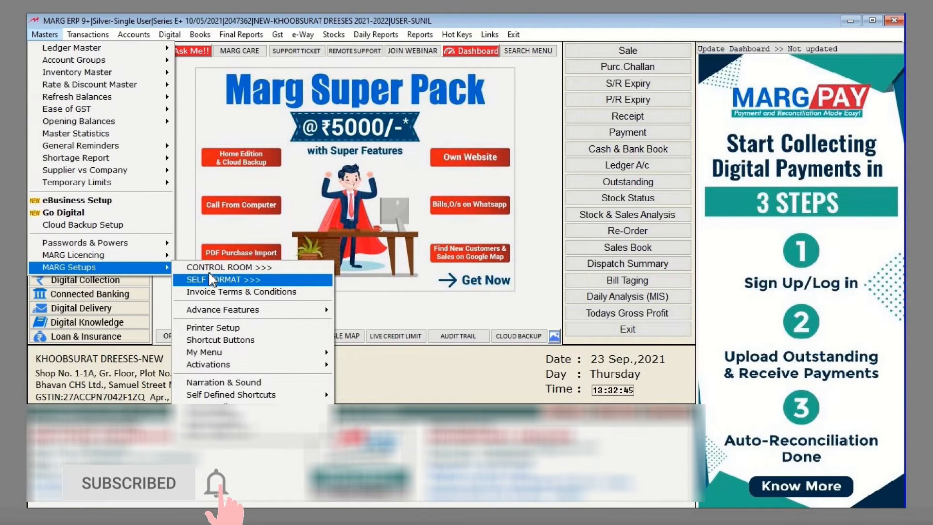
pyautogui.click(211, 280)
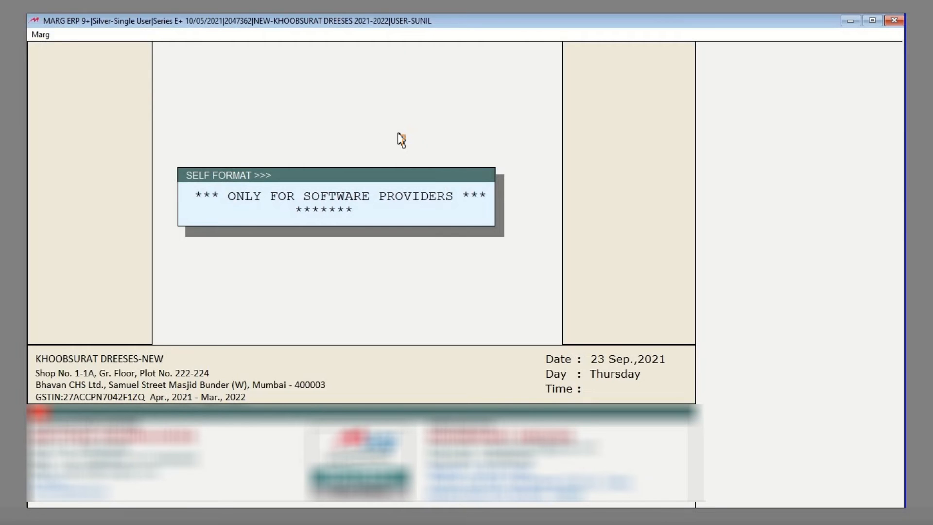
pyautogui.press('Return')
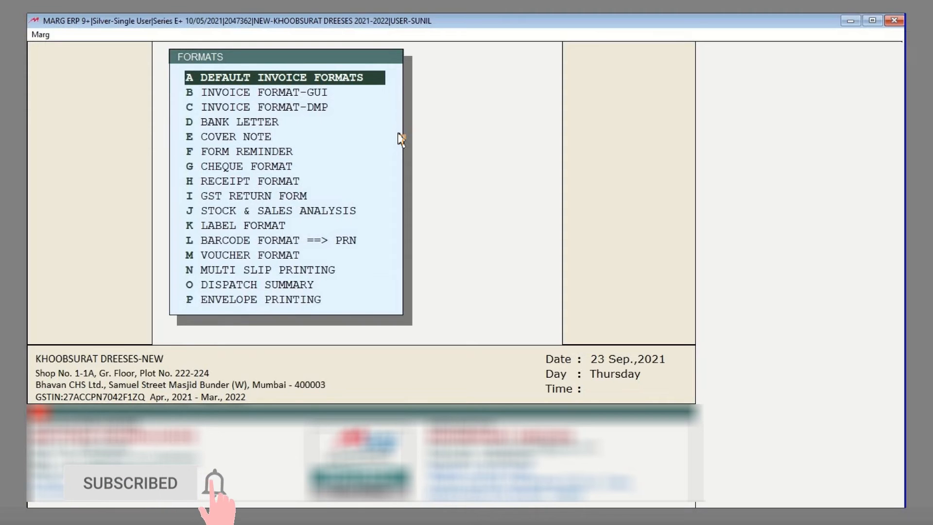
# - Open the BARCODE FORMAT ==> PRN setup and accept PRN as the format type
pyautogui.press('Down')
pyautogui.press('Down')
pyautogui.press('Down')
pyautogui.press('Down')
pyautogui.press('Down')
pyautogui.press('Down')
pyautogui.press('Down')
pyautogui.press('Down')
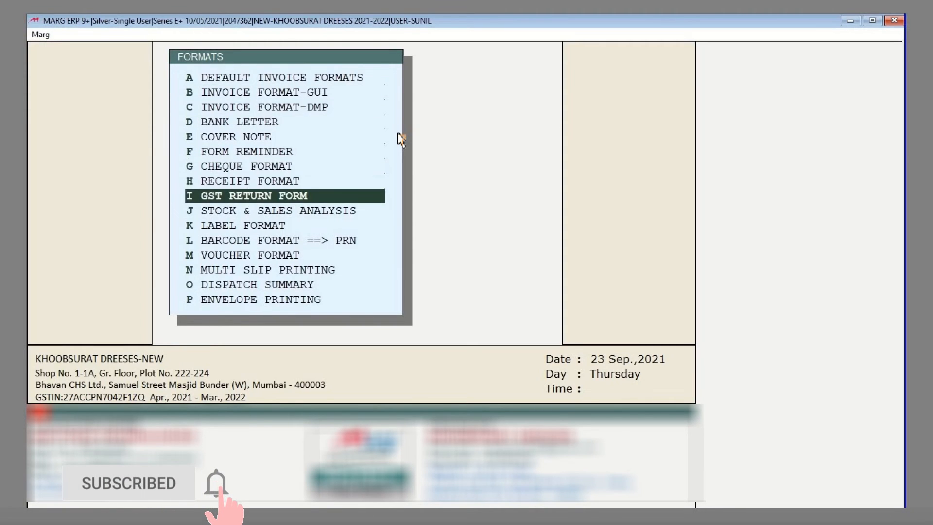
pyautogui.press('Down')
pyautogui.press('Down')
pyautogui.press('Down')
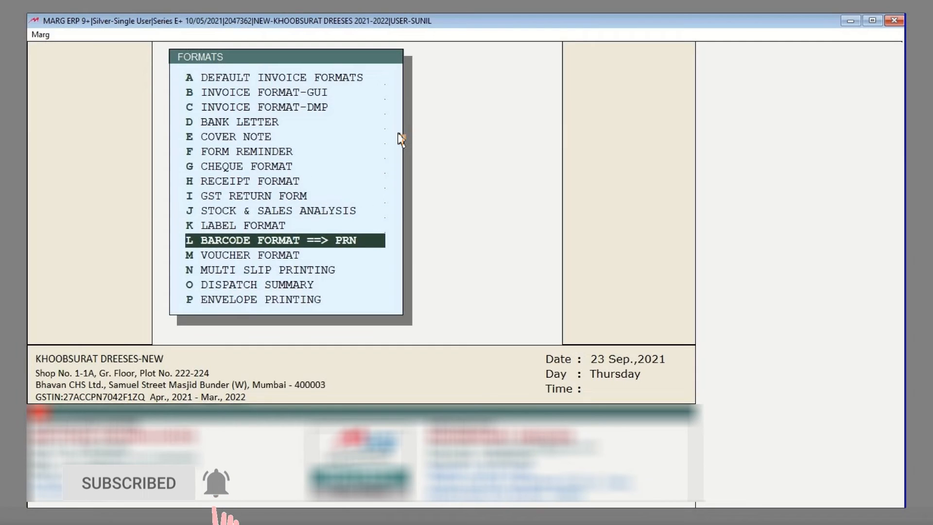
pyautogui.press('Return')
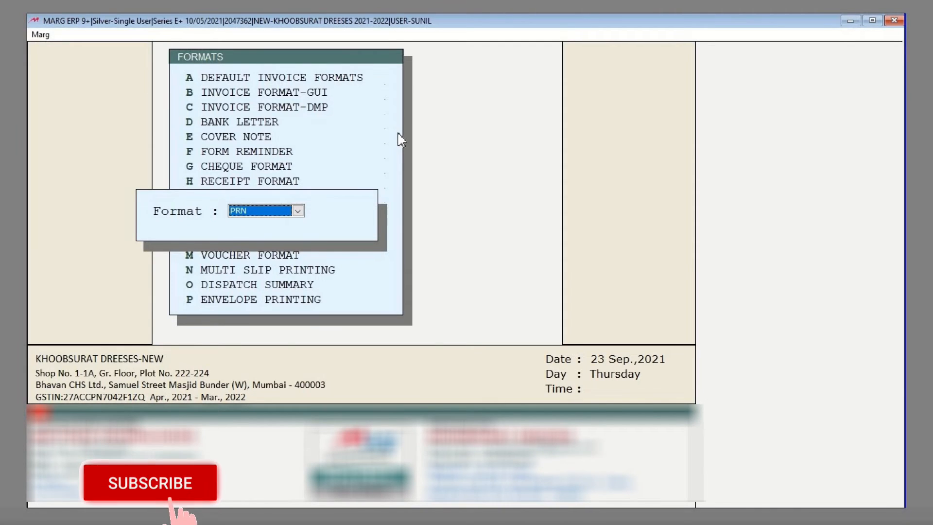
pyautogui.press('Return')
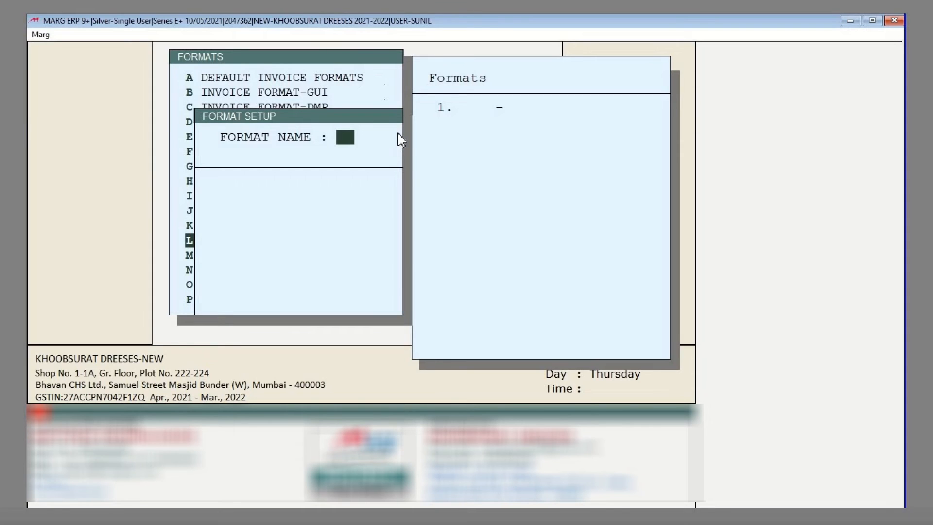
# - Create a new barcode format with the code NE and the name GARMENTS BARCODE
pyautogui.write('NE')
pyautogui.press('Return')
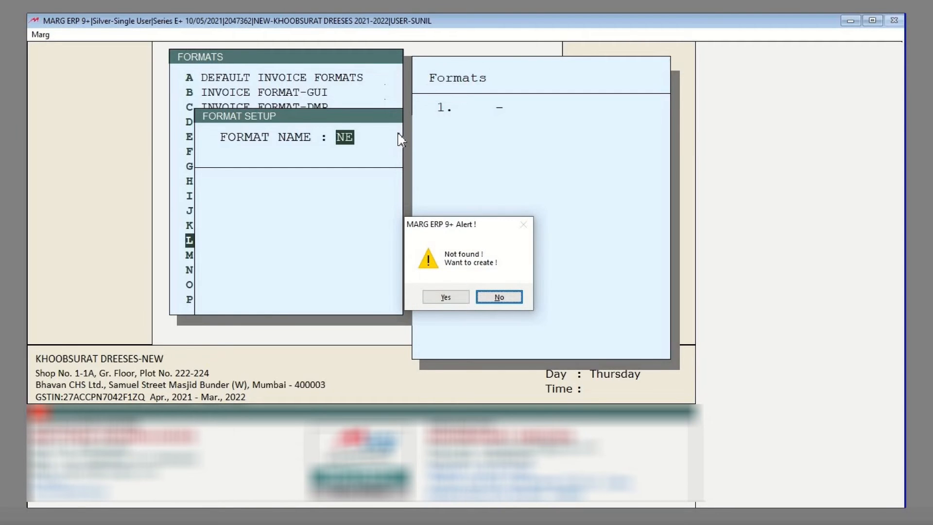
pyautogui.press('Left')
pyautogui.press('Return')
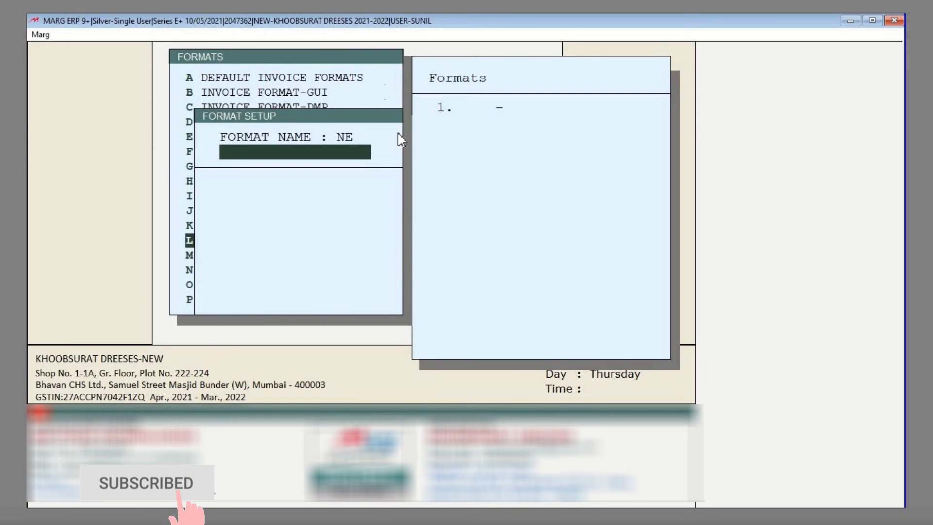
pyautogui.write('GARMENTS')
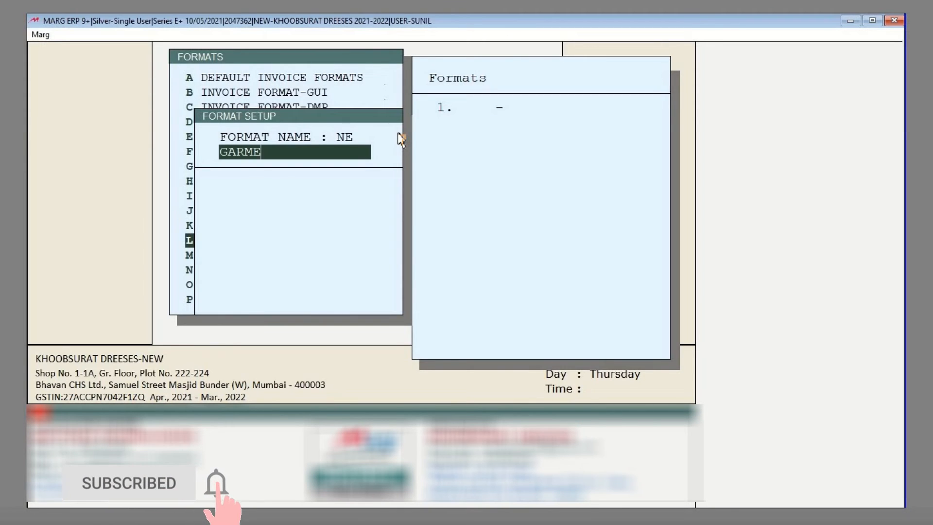
pyautogui.write(' BARCODE')
pyautogui.press('Return')
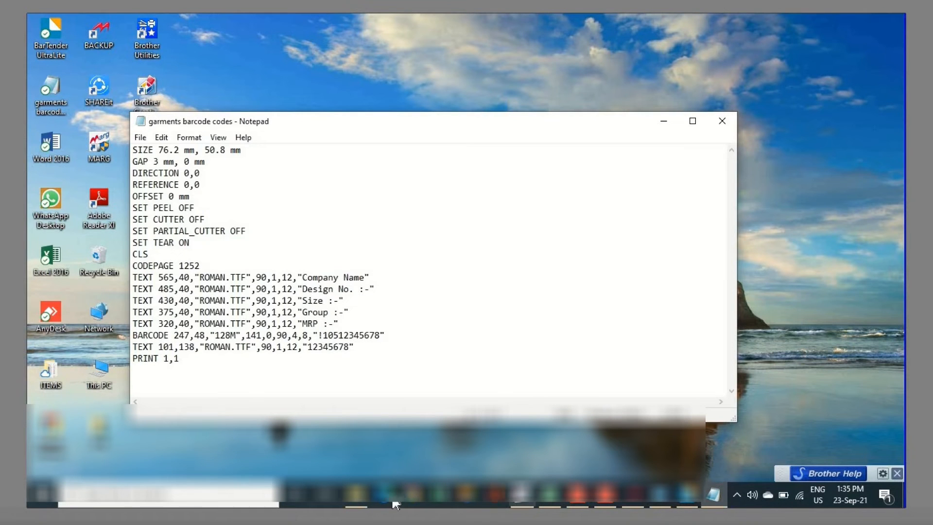
# - Switch to Chrome, download all files of the SP Google Drive folder and show the downloaded zip in its folder
pyautogui.click(416, 504)
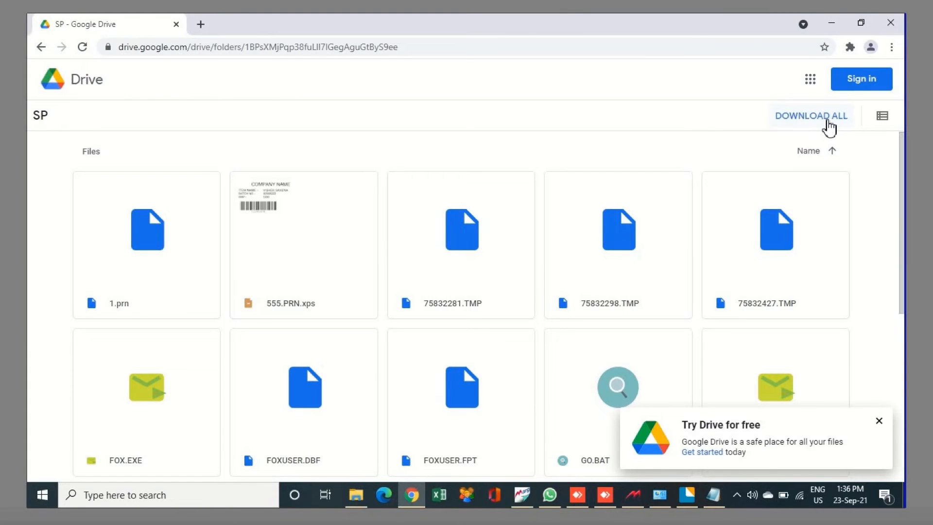
pyautogui.click(828, 122)
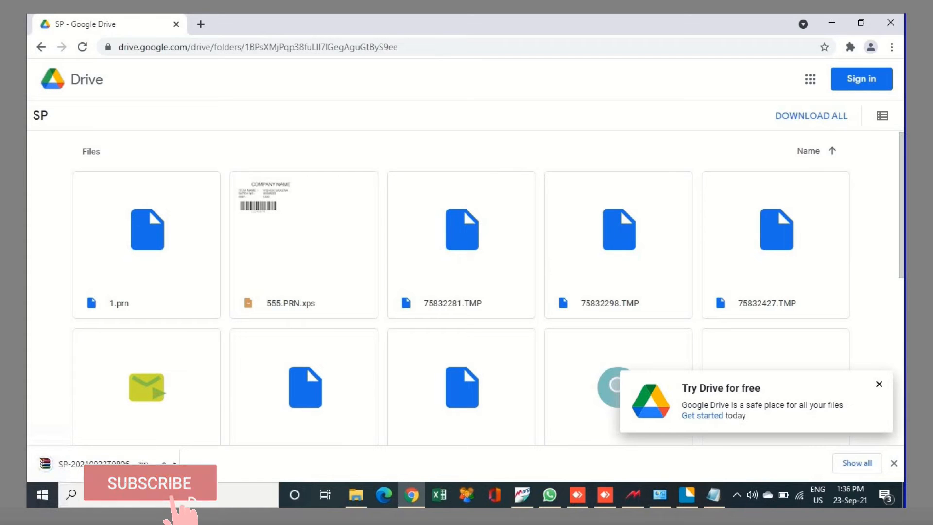
pyautogui.click(164, 463)
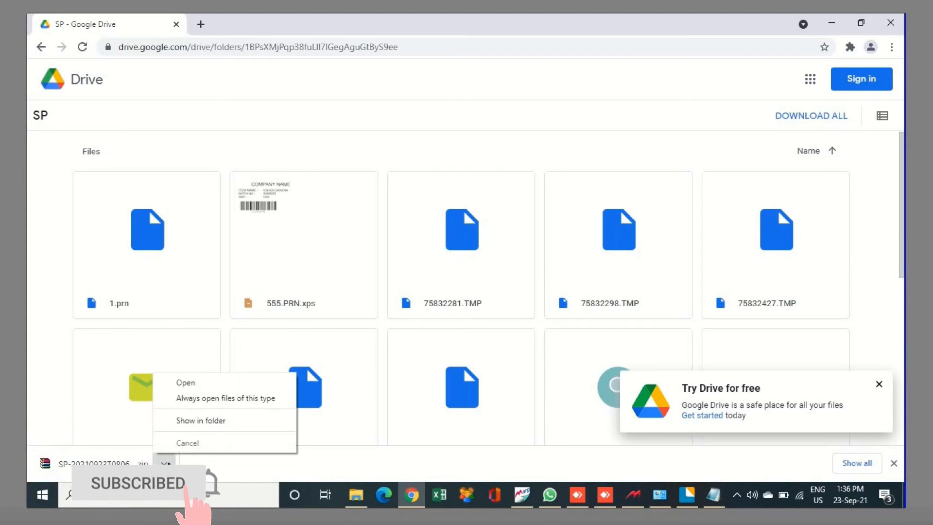
pyautogui.click(199, 421)
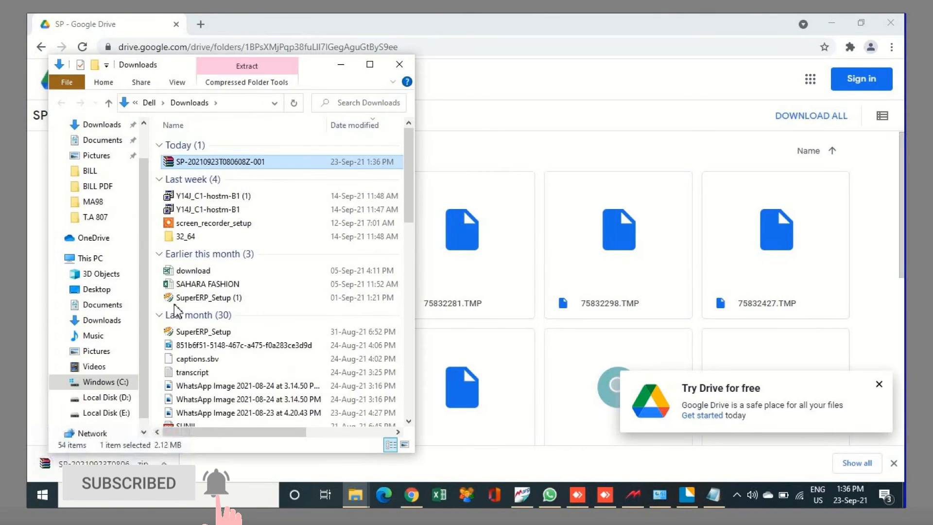
# - Extract the downloaded SP zip in the Downloads folder, copy the extracted SP folder and put the Explorer and Chrome windows away
pyautogui.rightClick(238, 164)
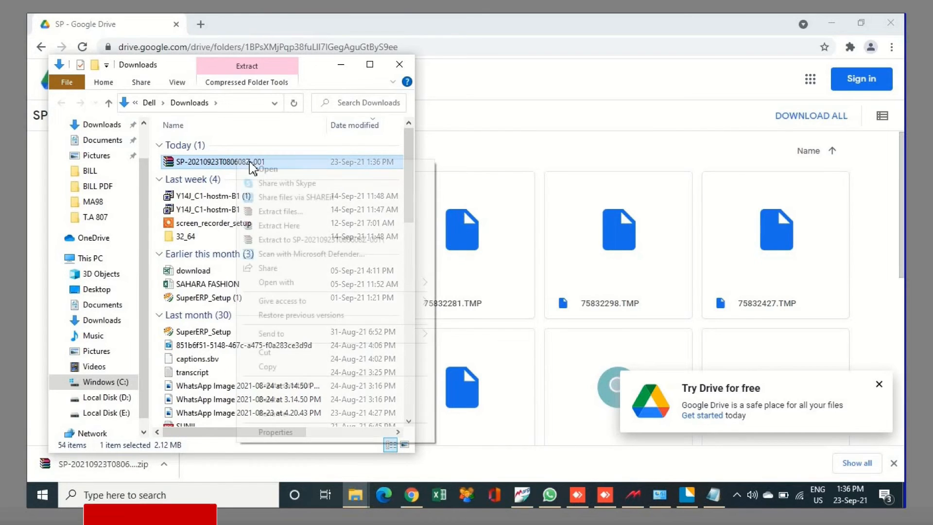
pyautogui.click(282, 227)
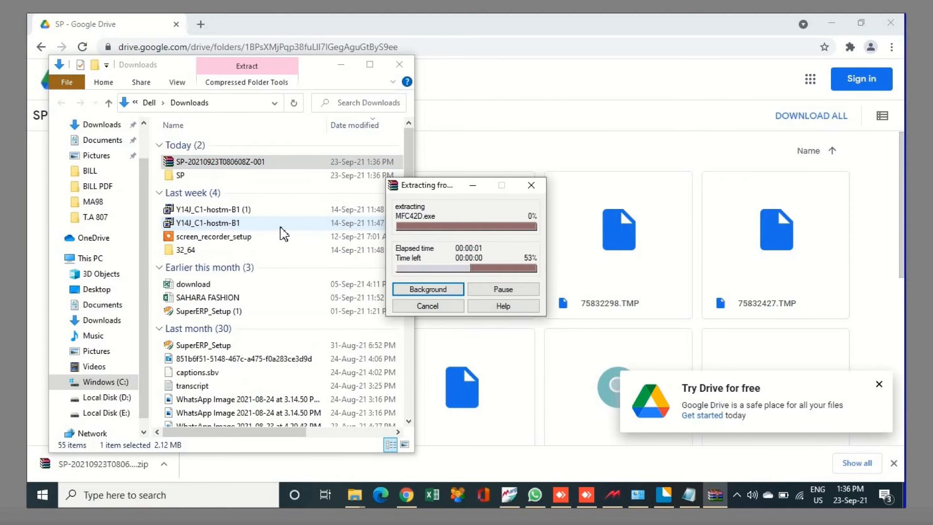
pyautogui.click(189, 184)
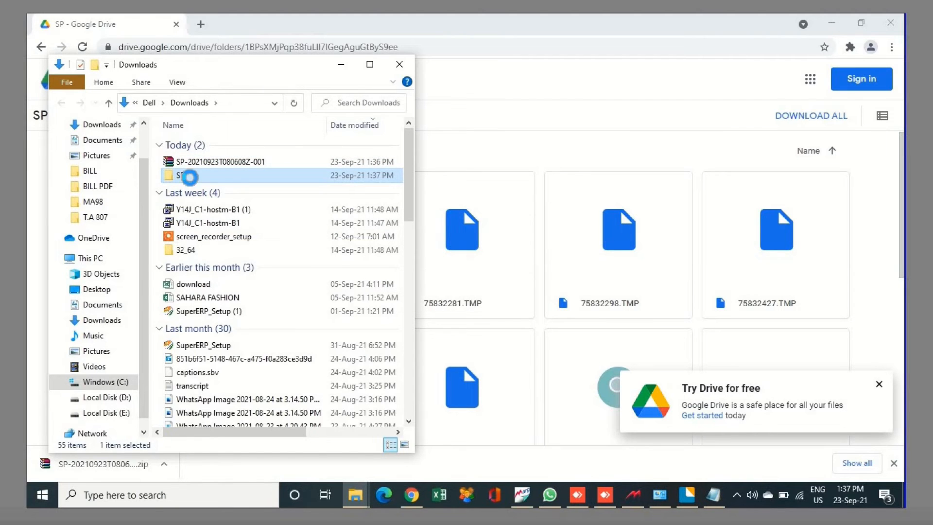
pyautogui.rightClick(187, 175)
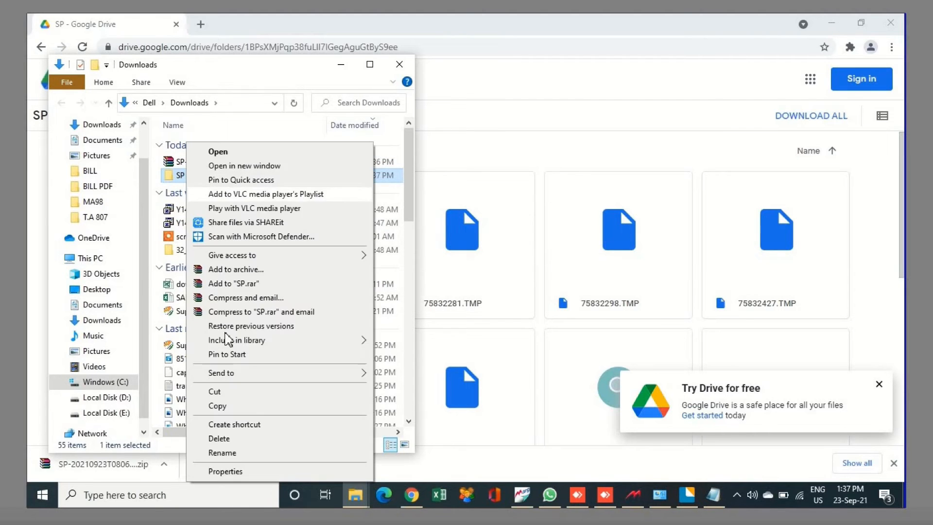
pyautogui.click(234, 407)
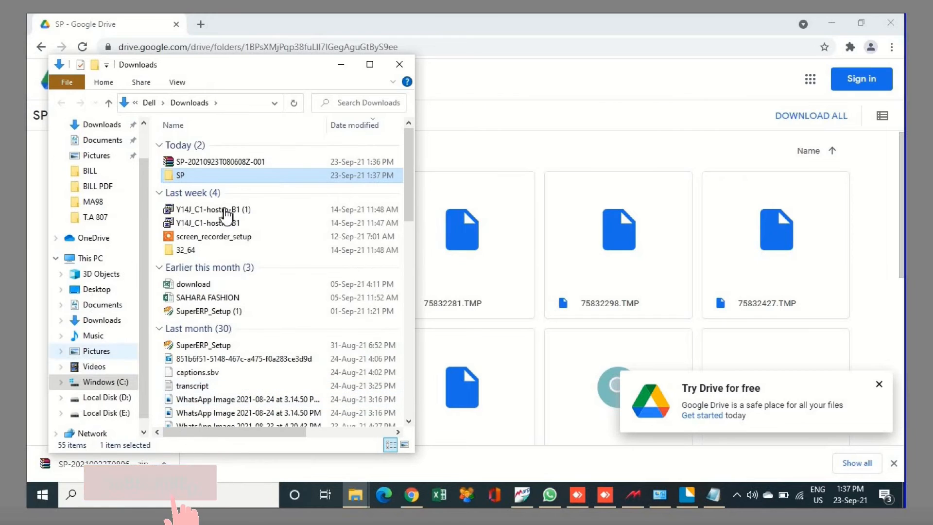
pyautogui.click(399, 64)
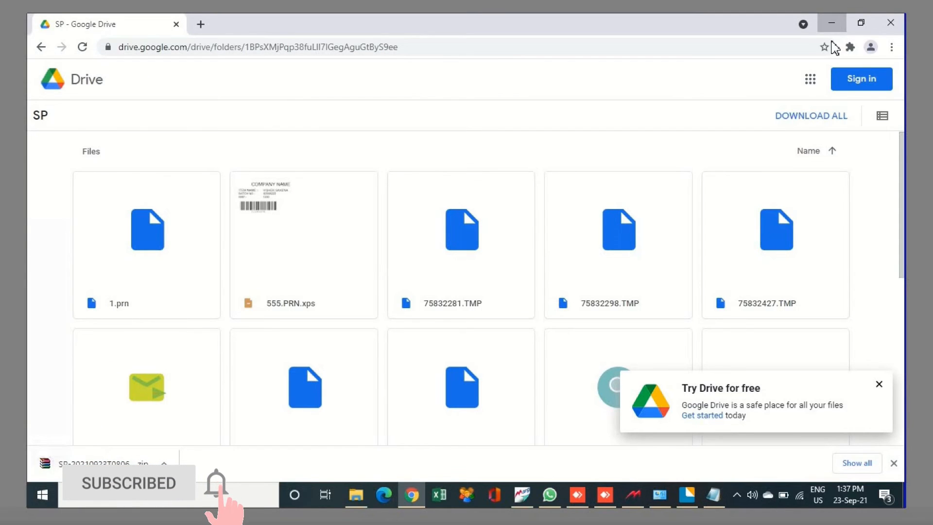
pyautogui.click(832, 24)
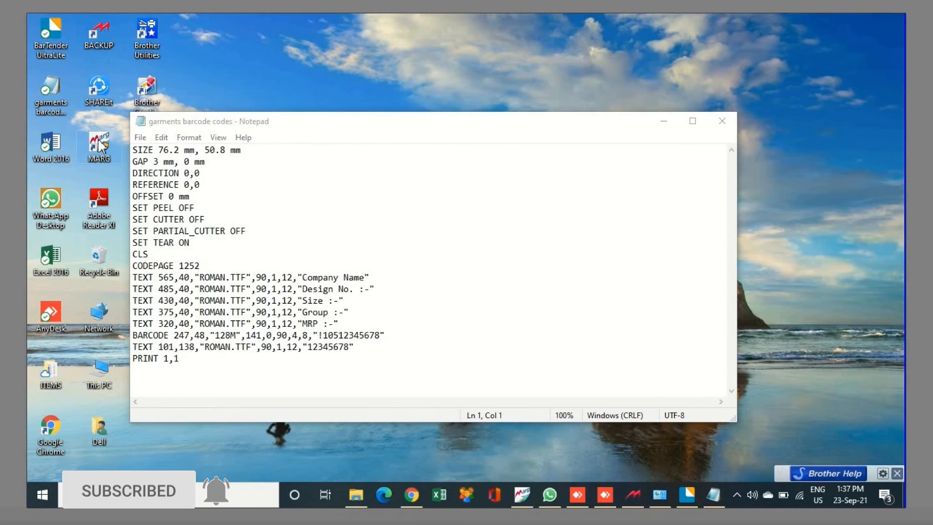
# - Open the file location of the MARG desktop shortcut and paste the SP folder into the MARGERP folder
pyautogui.rightClick(99, 146)
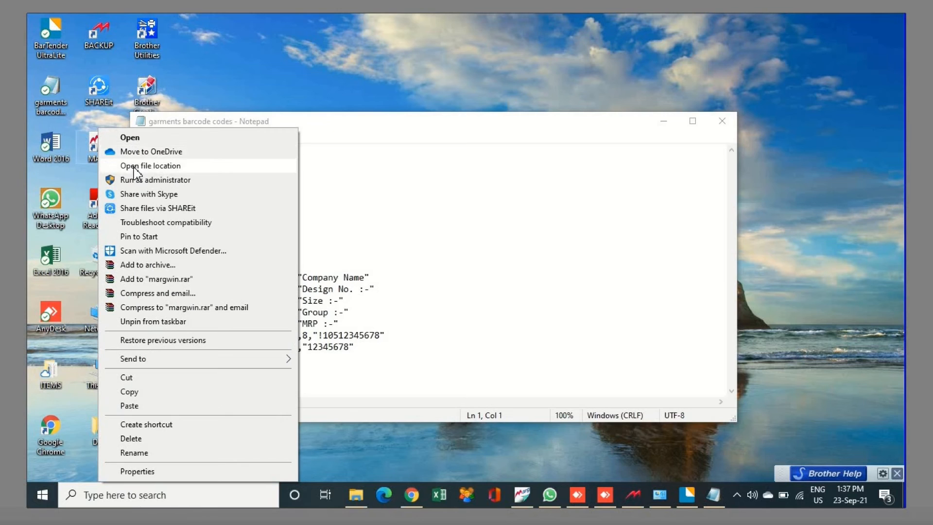
pyautogui.click(135, 166)
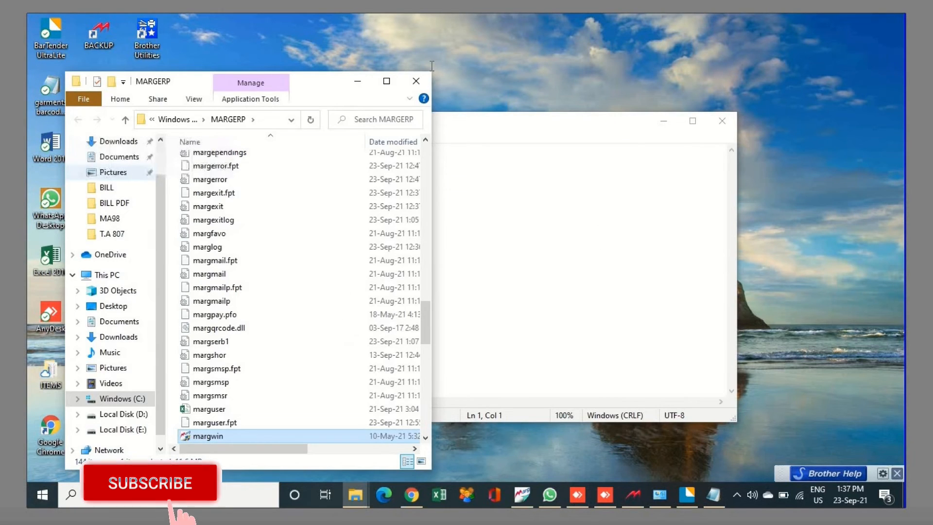
pyautogui.click(386, 82)
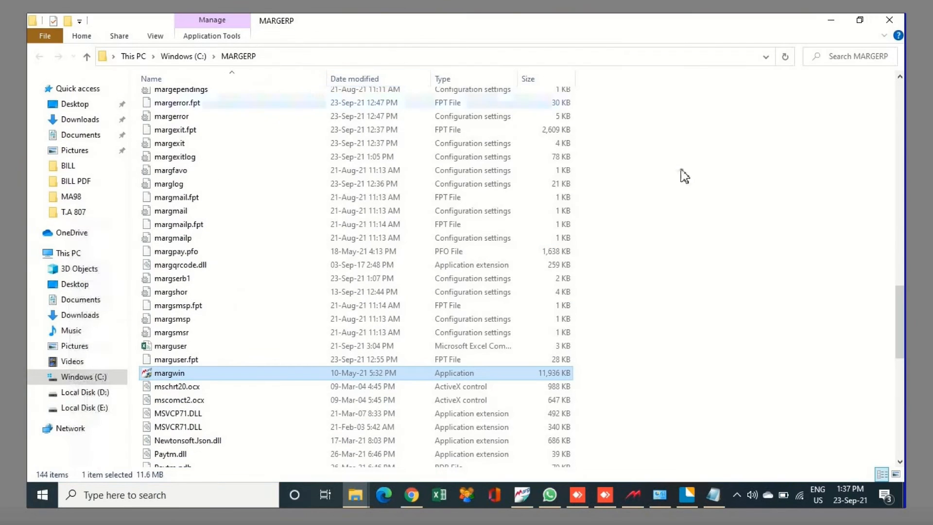
pyautogui.rightClick(692, 165)
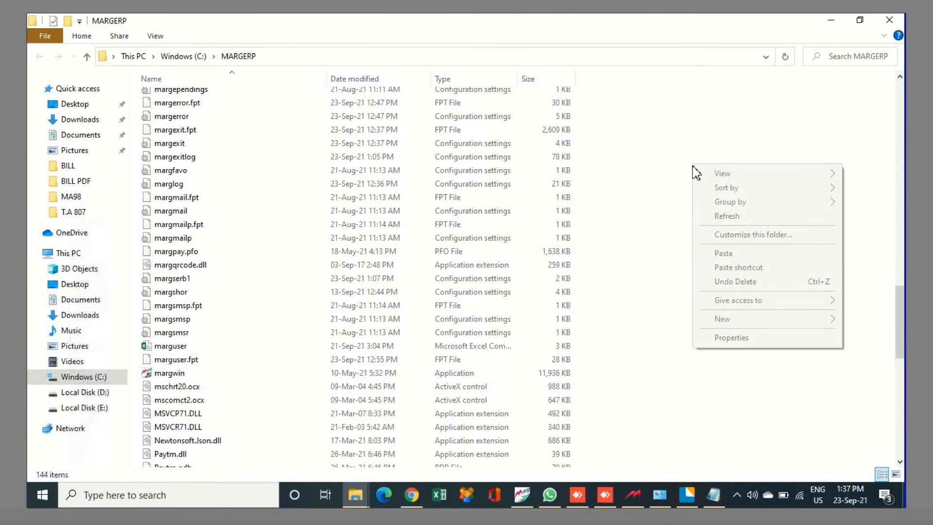
pyautogui.click(724, 254)
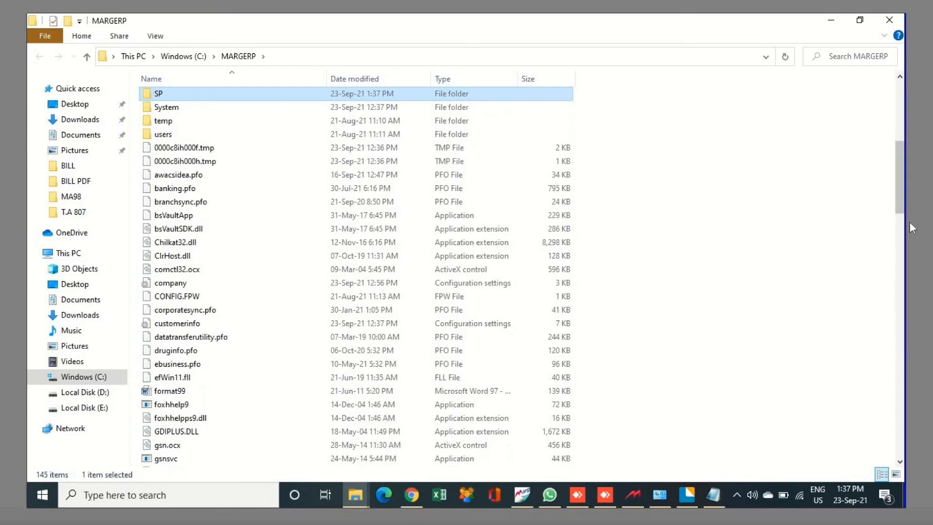
# - Open the pasted SP folder and extend its address to the TVS application's full path, C:\MARGERP\SP\TVS.exe
pyautogui.doubleClick(204, 93)
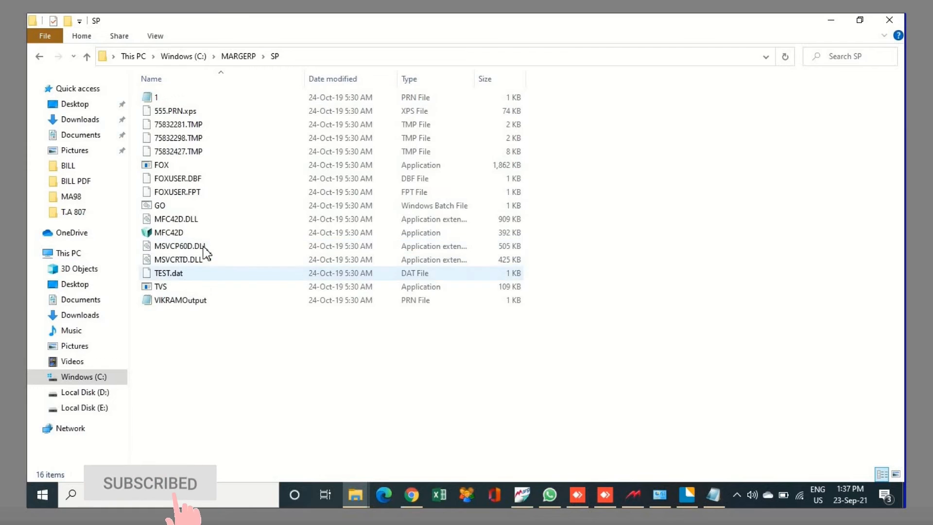
pyautogui.click(174, 292)
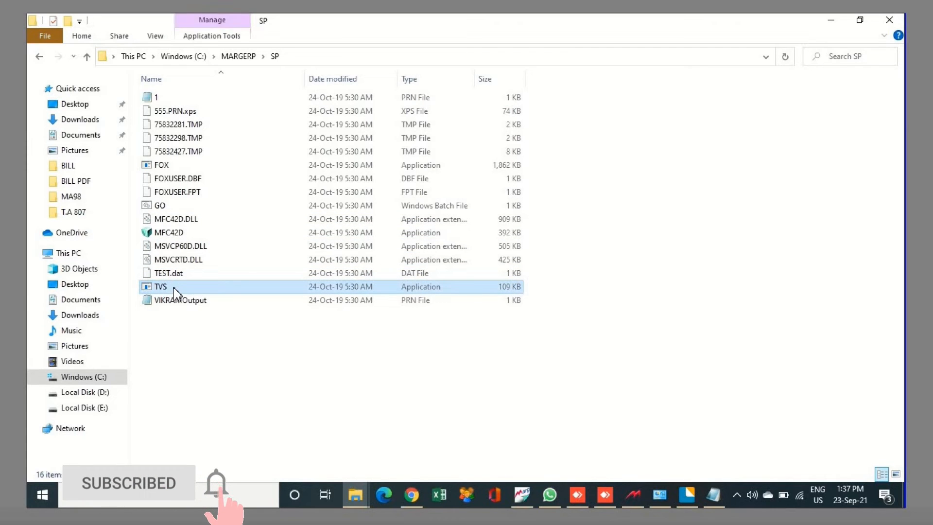
pyautogui.click(336, 58)
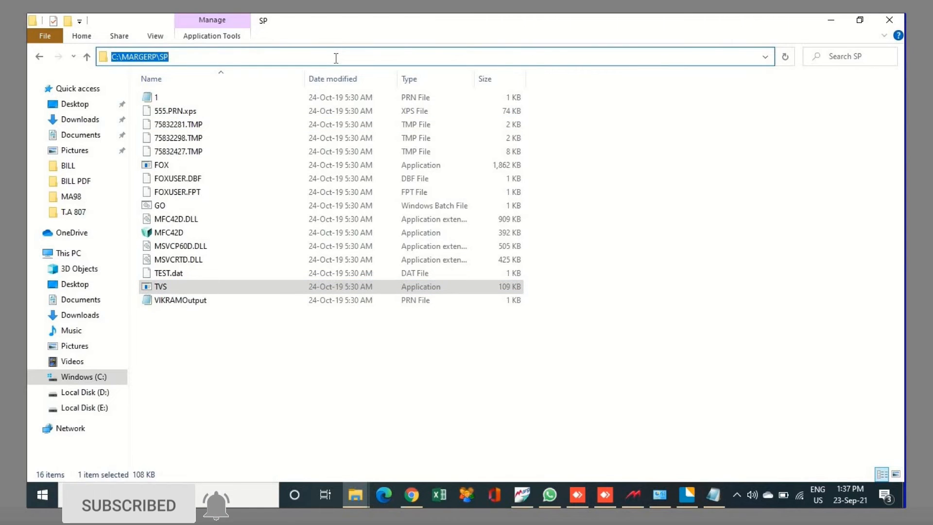
pyautogui.click(336, 58)
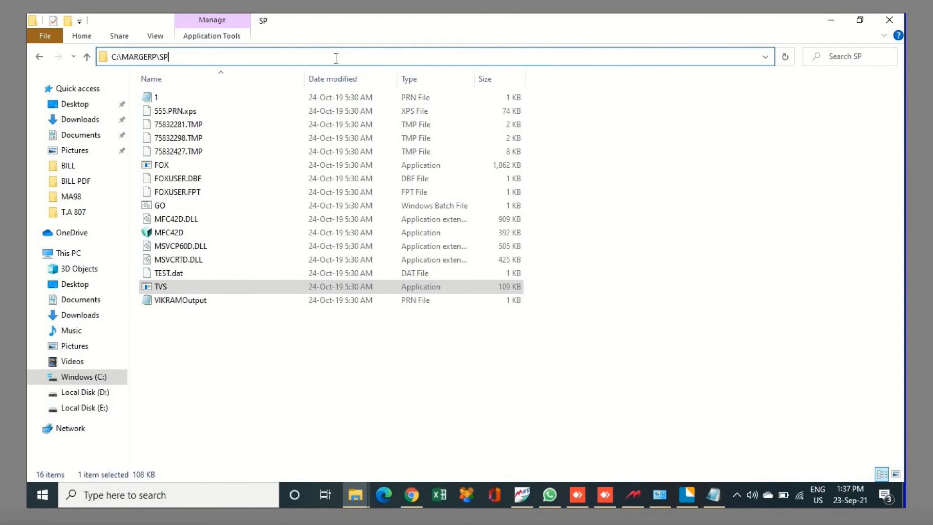
pyautogui.write('\\')
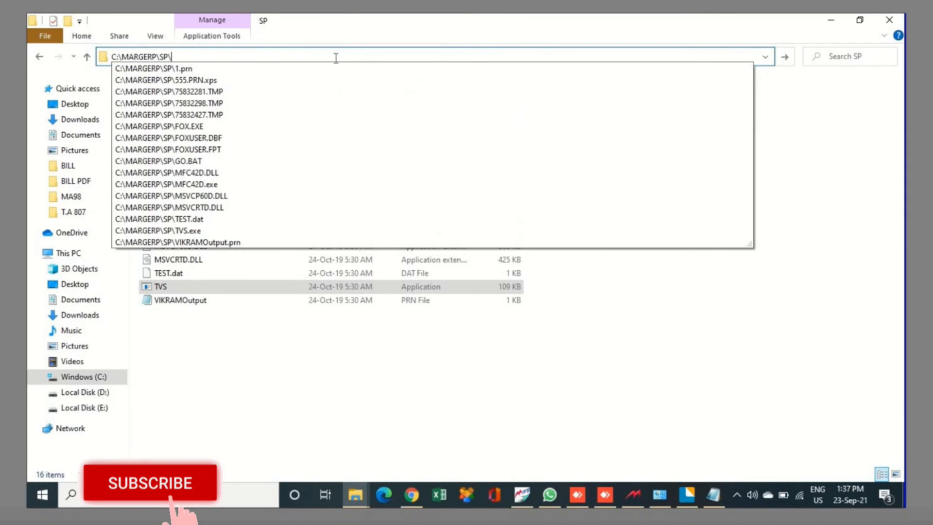
pyautogui.write('TV')
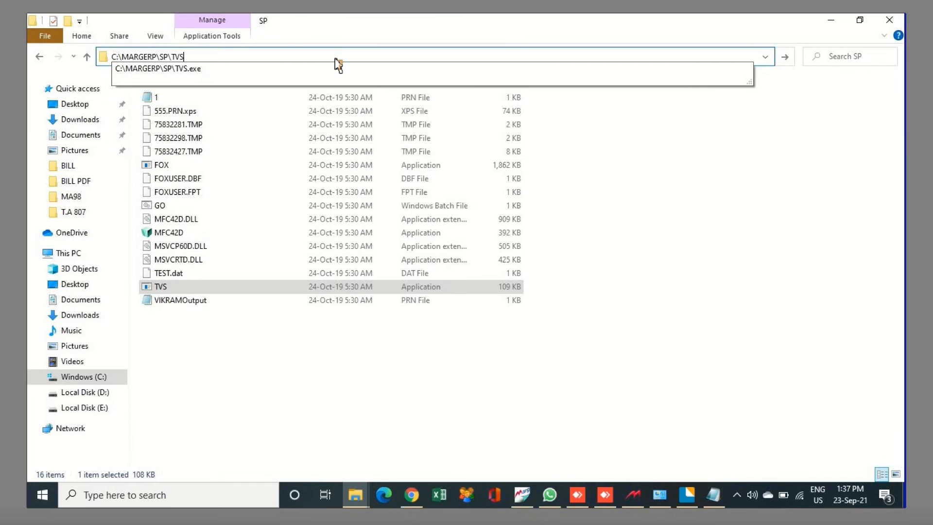
pyautogui.write('S')
pyautogui.press('Down')
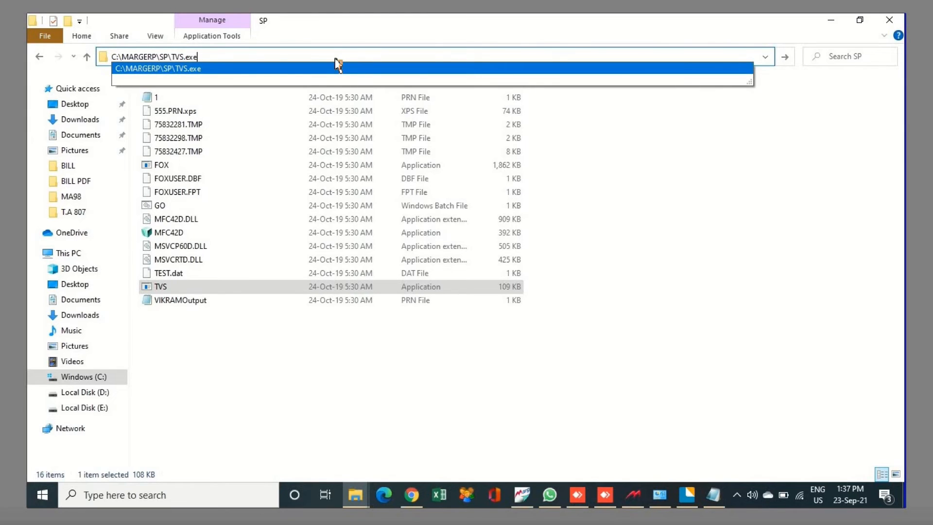
# - In MARG ERP, accept Number Across 1, Item Separater No and a blank Print Type, and set the External Run File to C:\MARGERP\SP\TVS.exe
pyautogui.press('Return')
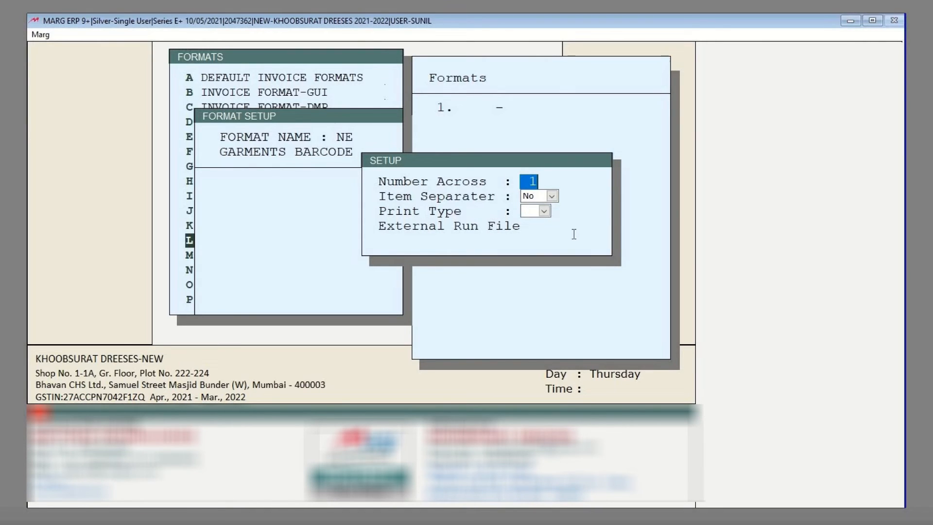
pyautogui.press('Return')
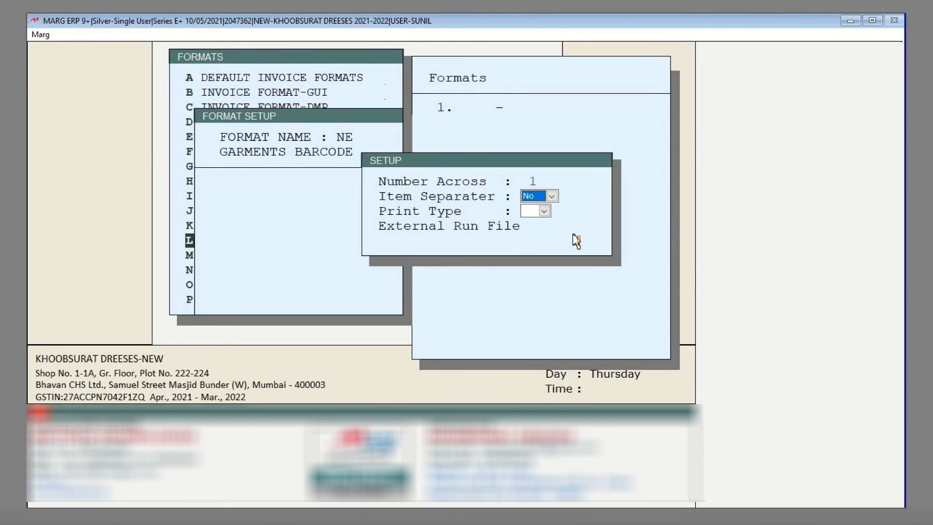
pyautogui.press('Return')
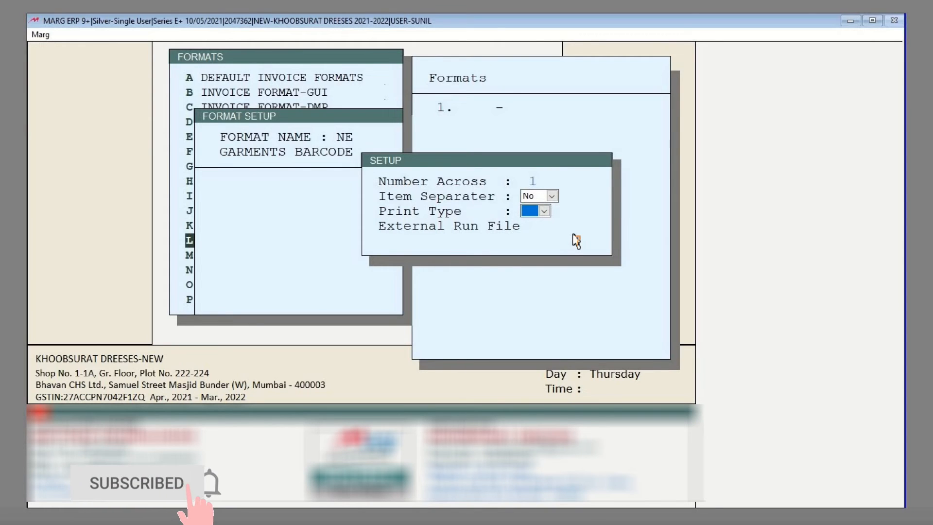
pyautogui.press('Return')
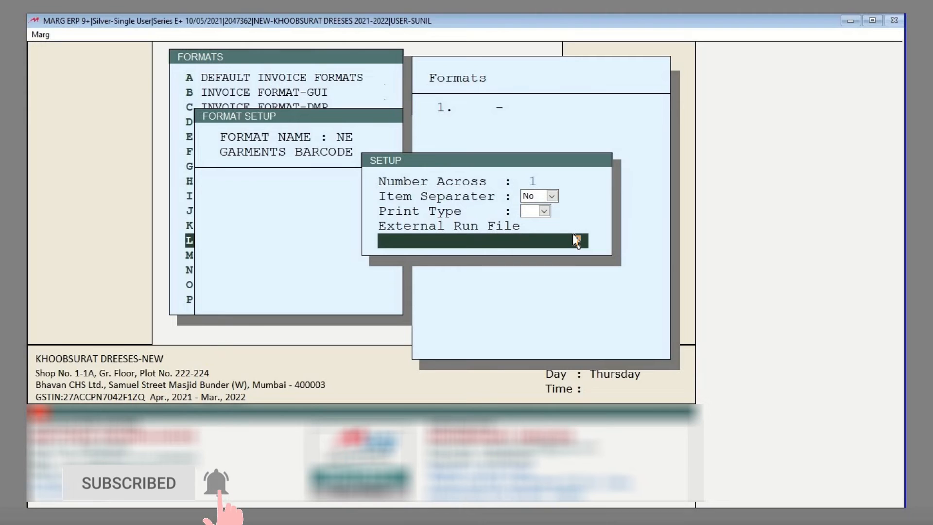
pyautogui.write('C:\\MARGERP\\SP\\TVS.exe')
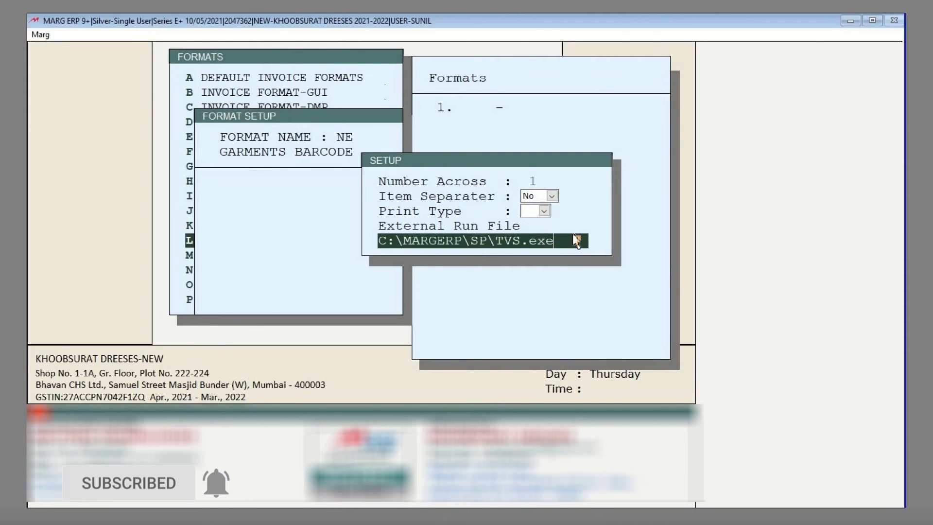
pyautogui.press('Return')
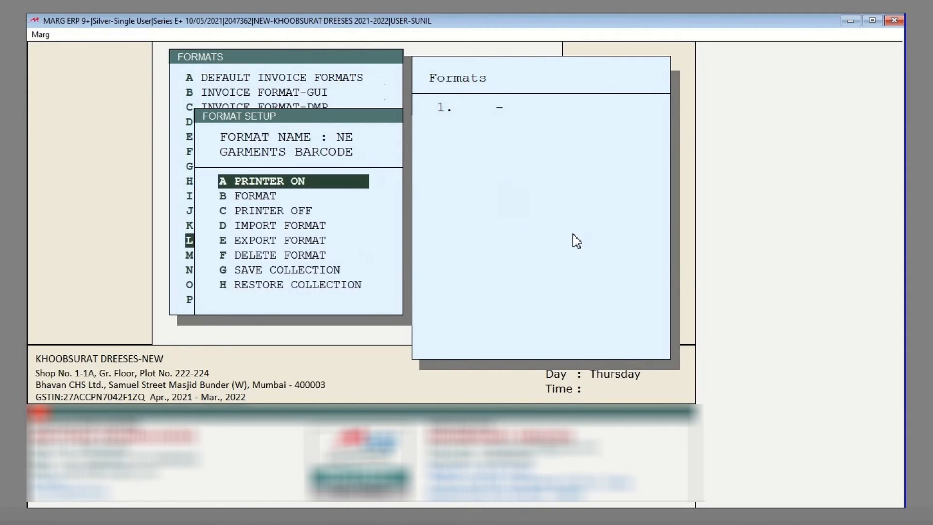
pyautogui.press('Down')
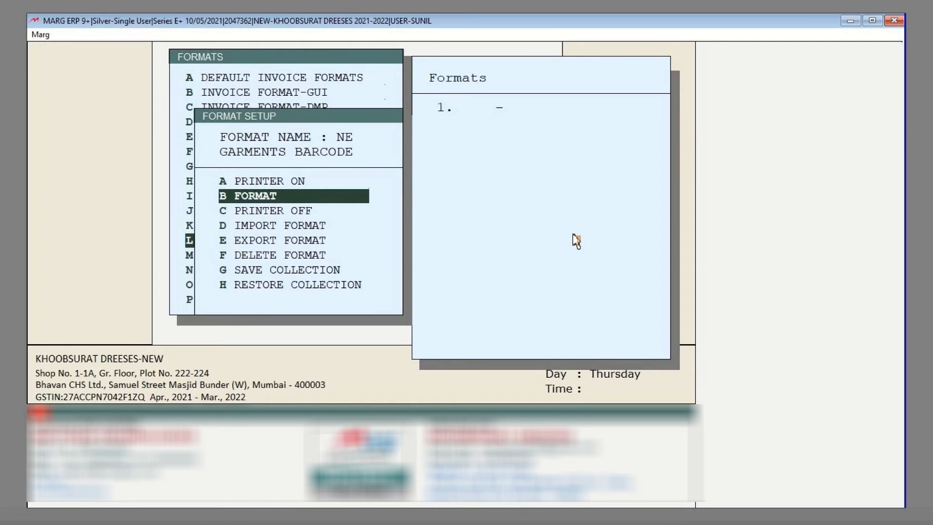
pyautogui.press('Up')
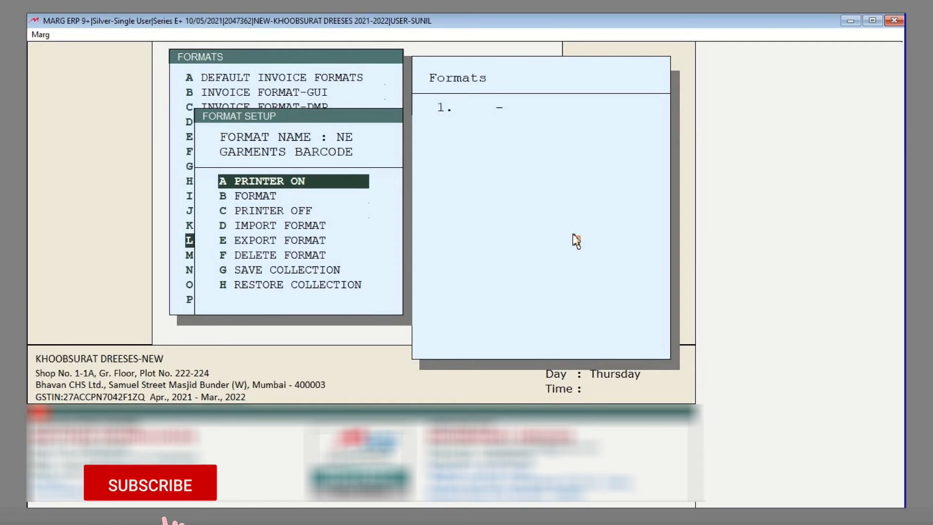
pyautogui.press('Down')
pyautogui.press('Down')
pyautogui.press('Up')
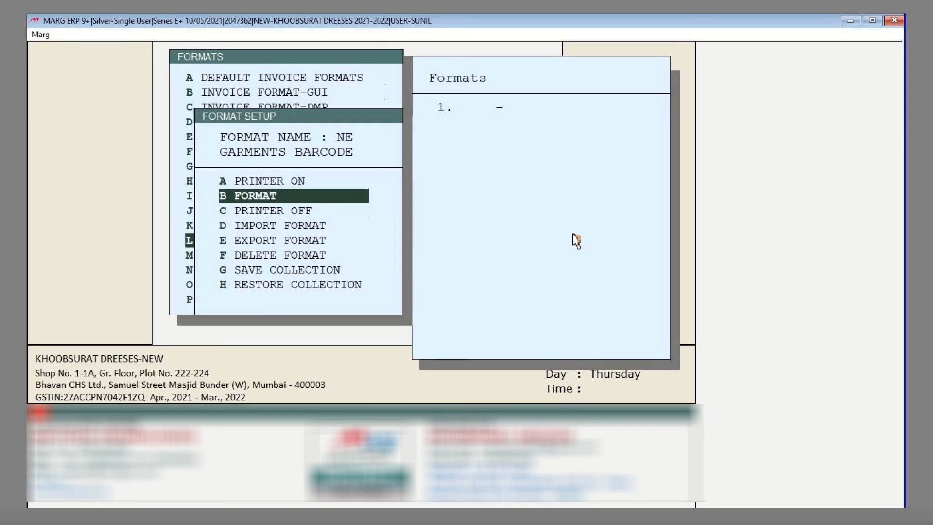
pyautogui.press('Up')
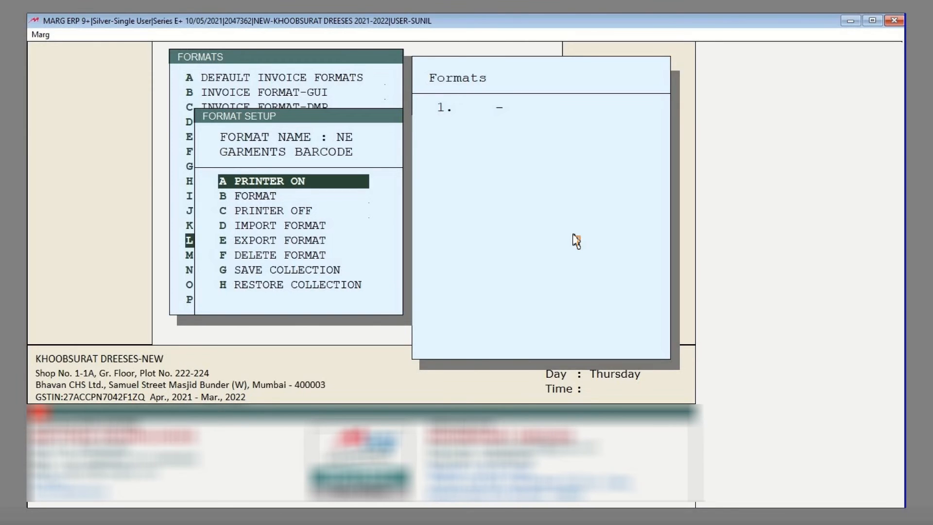
# - Open the format's PRINTER ON section, switch to the garments barcode codes file in Notepad and copy the lines from SIZE through CLS
pyautogui.press('Return')
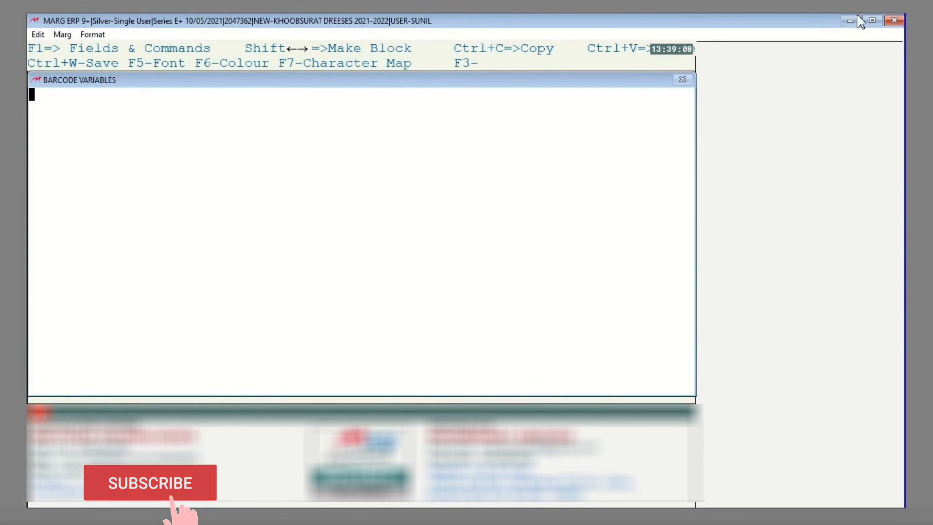
pyautogui.click(855, 21)
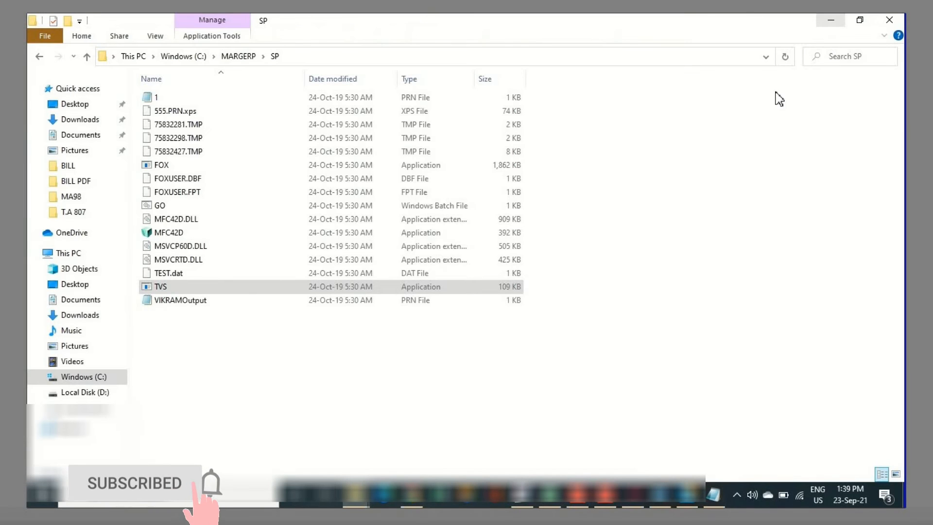
pyautogui.click(836, 20)
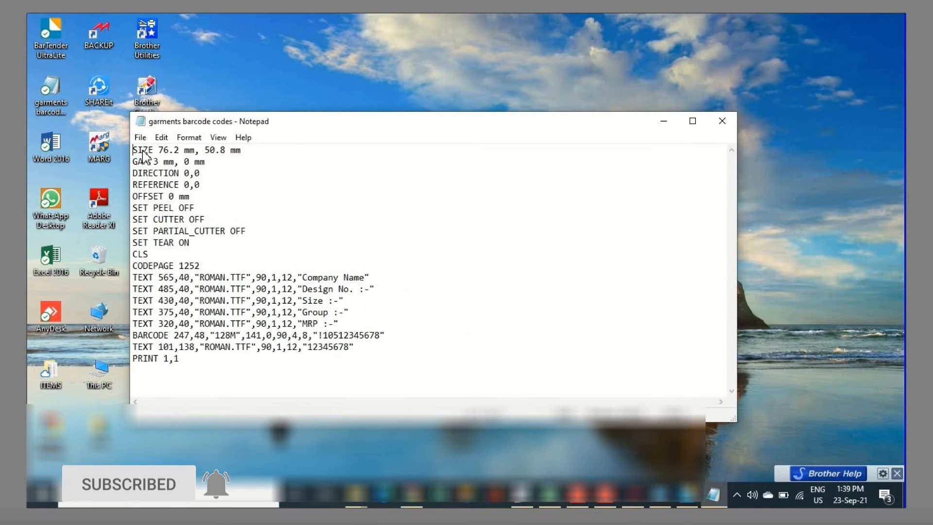
pyautogui.moveTo(133, 150); pyautogui.dragTo(161, 253)
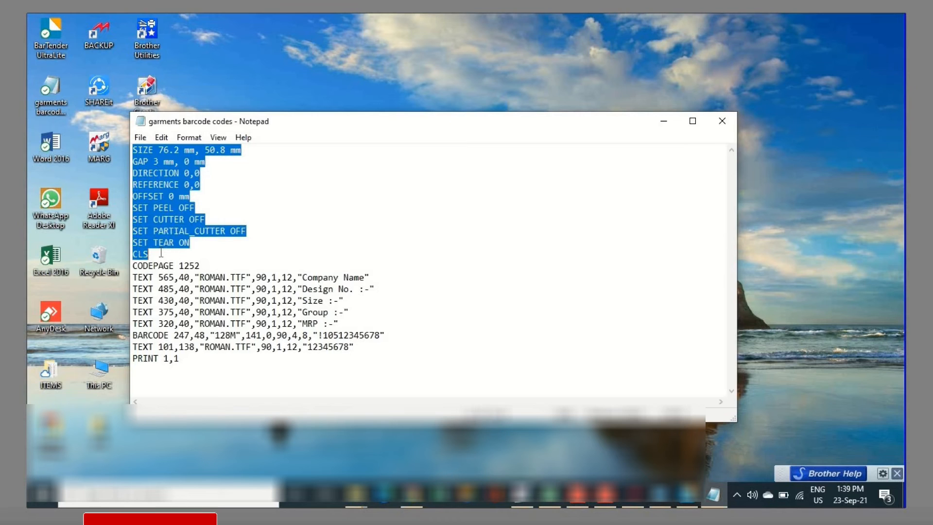
pyautogui.rightClick(174, 193)
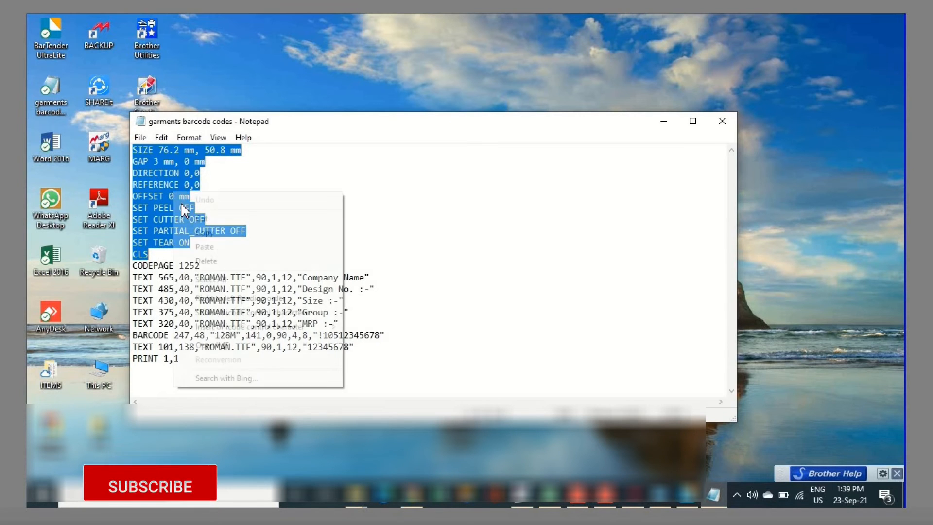
pyautogui.click(201, 233)
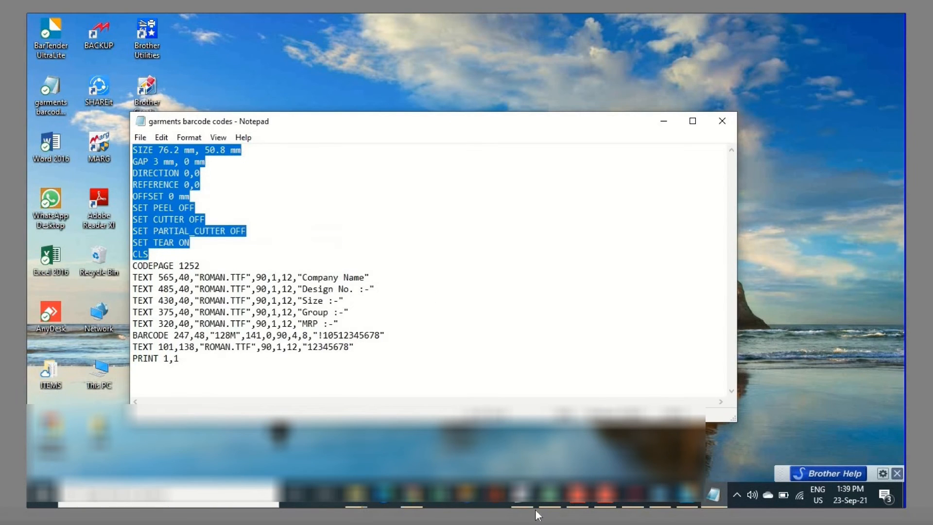
# - Switch to MARG ERP, paste the copied SIZE through CLS lines into the PRINTER ON section and save it
pyautogui.click(522, 495)
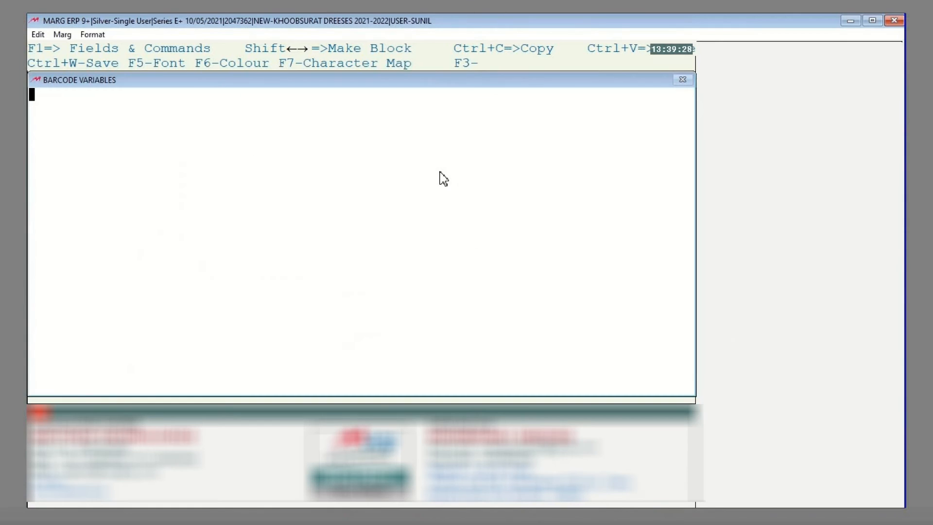
pyautogui.hotkey('ctrl', 'v')
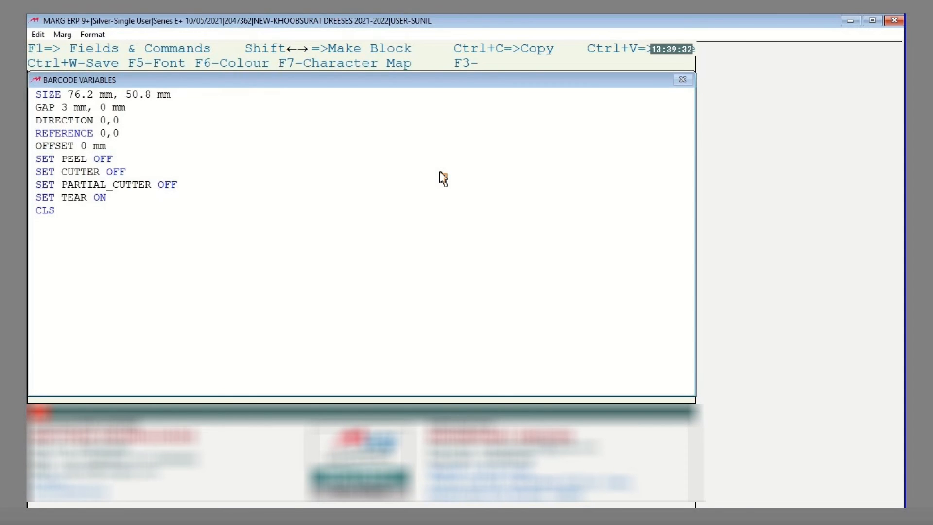
pyautogui.press('Escape')
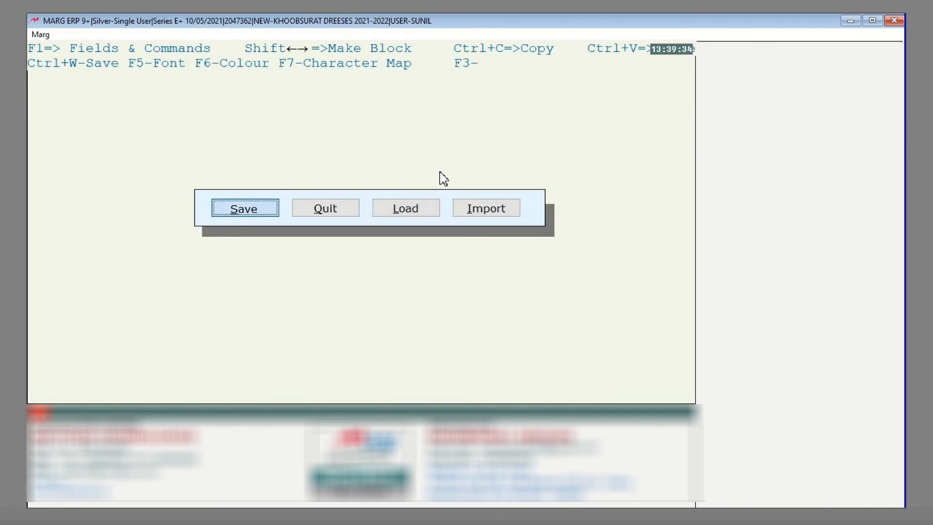
pyautogui.press('Return')
# - Open the format's FORMAT section, switch to the Notepad codes file and copy the lines from TEXT 565,40 through TEXT 101,138
pyautogui.press('Down')
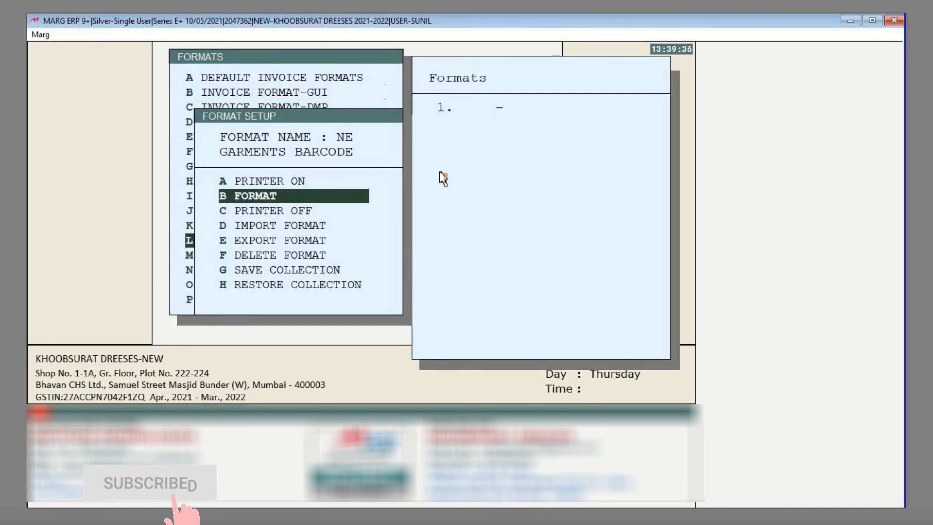
pyautogui.press('Return')
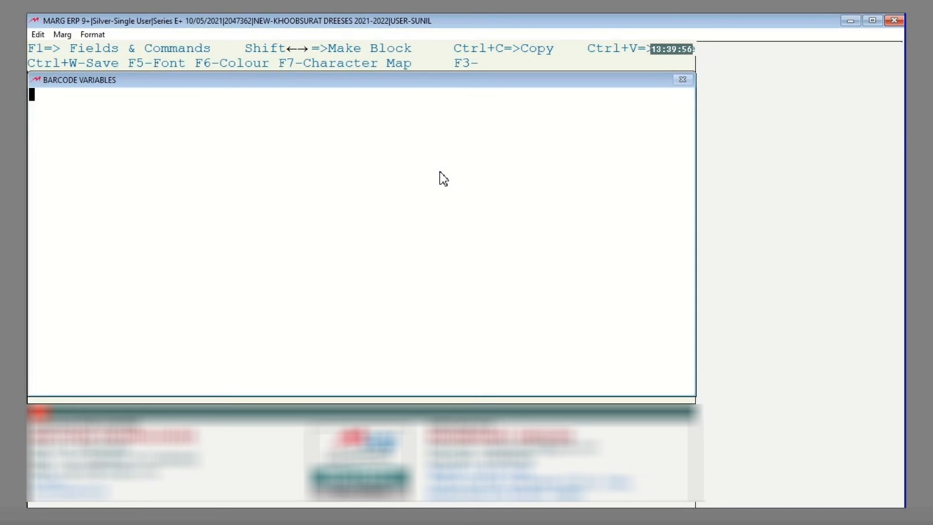
pyautogui.click(852, 22)
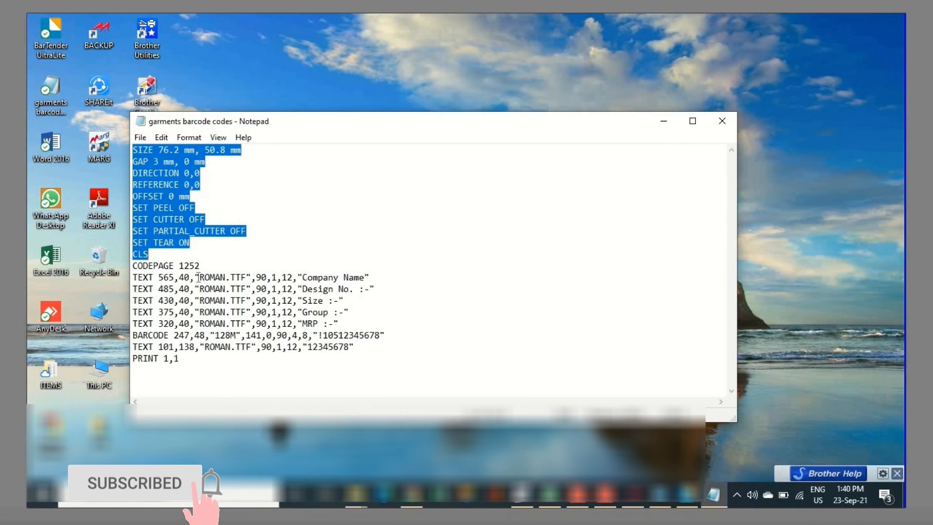
pyautogui.click(135, 264)
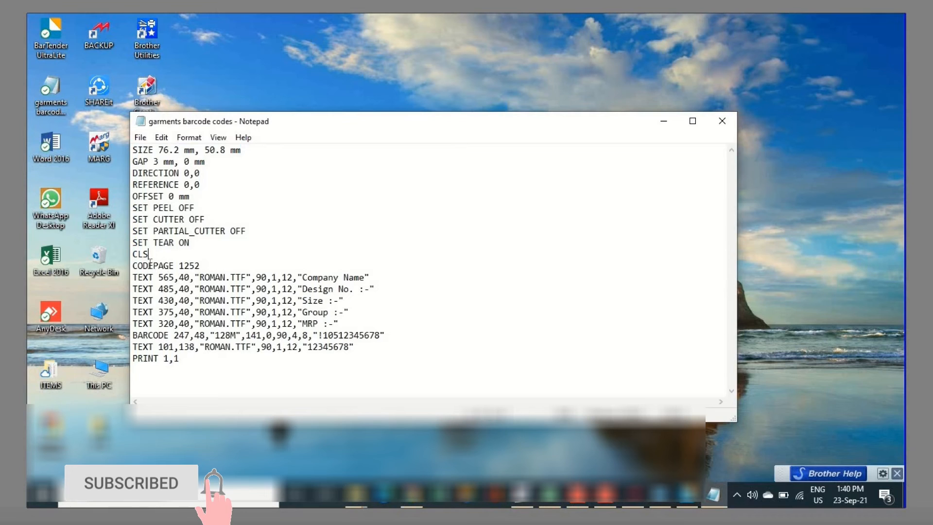
pyautogui.press('Left')
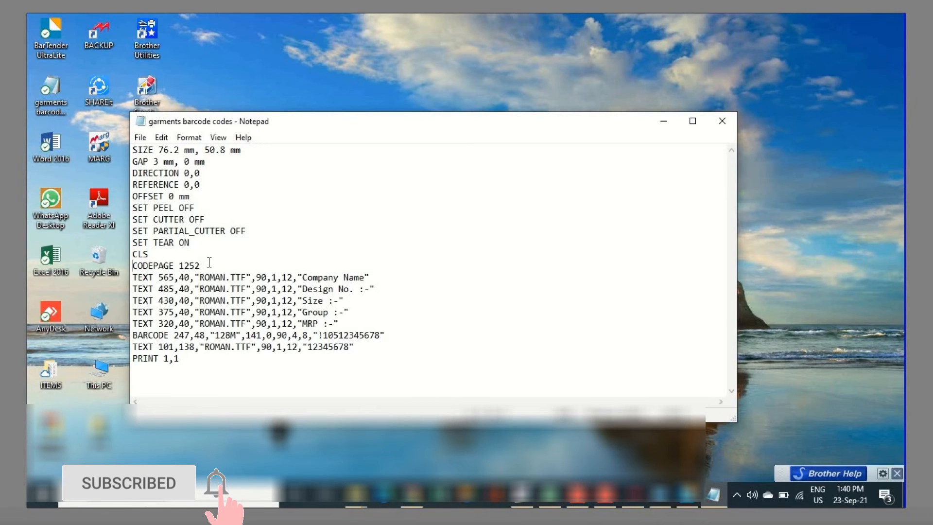
pyautogui.keyDown('shift'); pyautogui.click(209, 263); pyautogui.keyUp('shift')
pyautogui.click(144, 280)
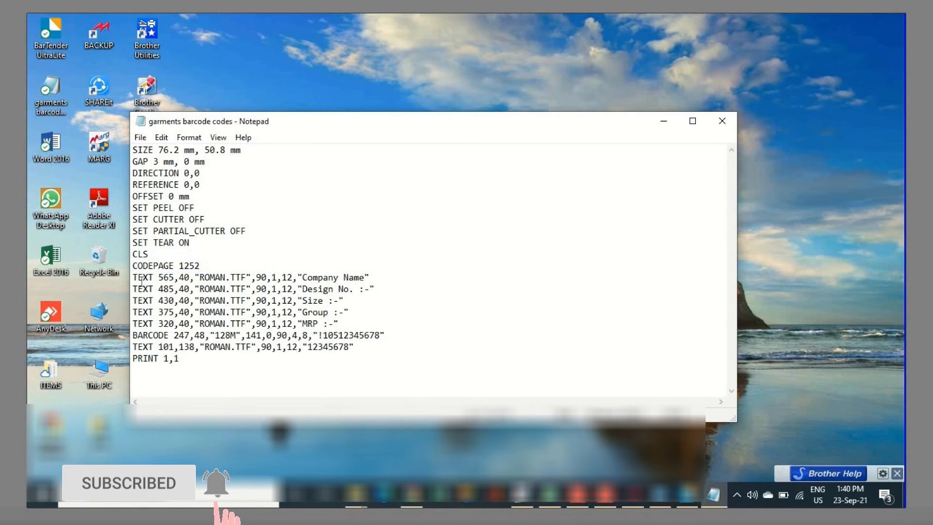
pyautogui.moveTo(133, 278); pyautogui.dragTo(345, 351)
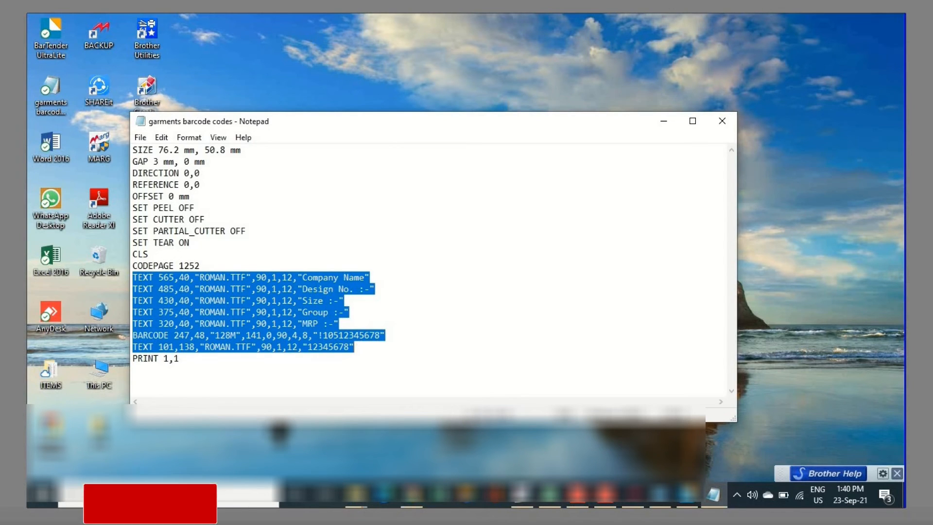
# - Return to MARG ERP, paste the copied TEXT and BARCODE lines into the FORMAT section and save it
pyautogui.click(521, 496)
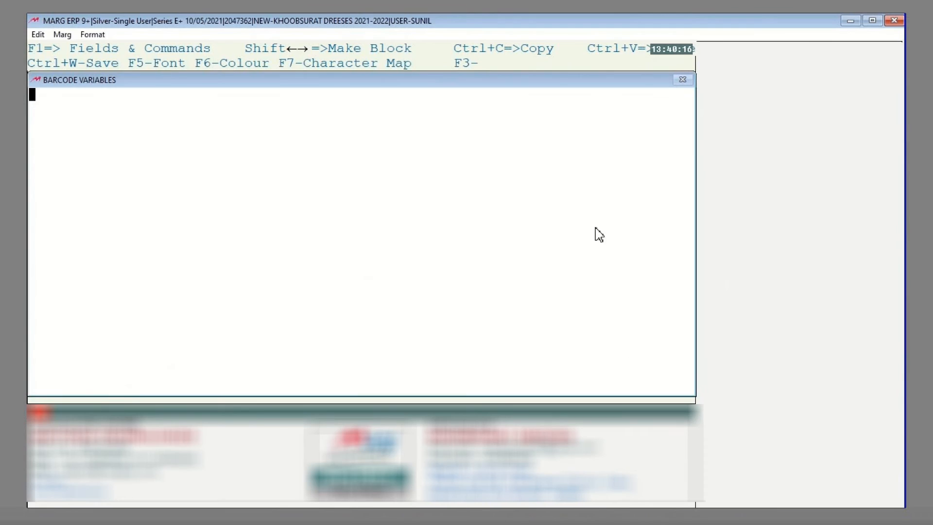
pyautogui.hotkey('ctrl', 'v')
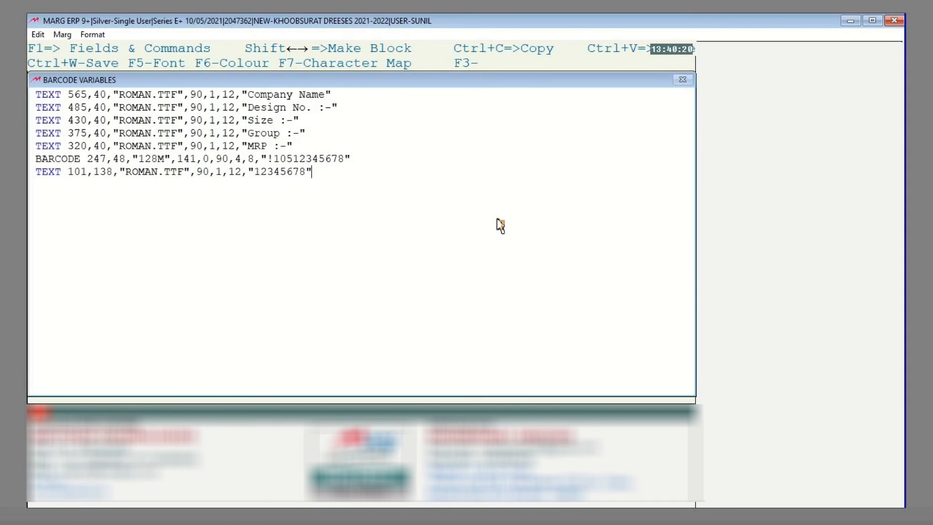
pyautogui.press('Escape')
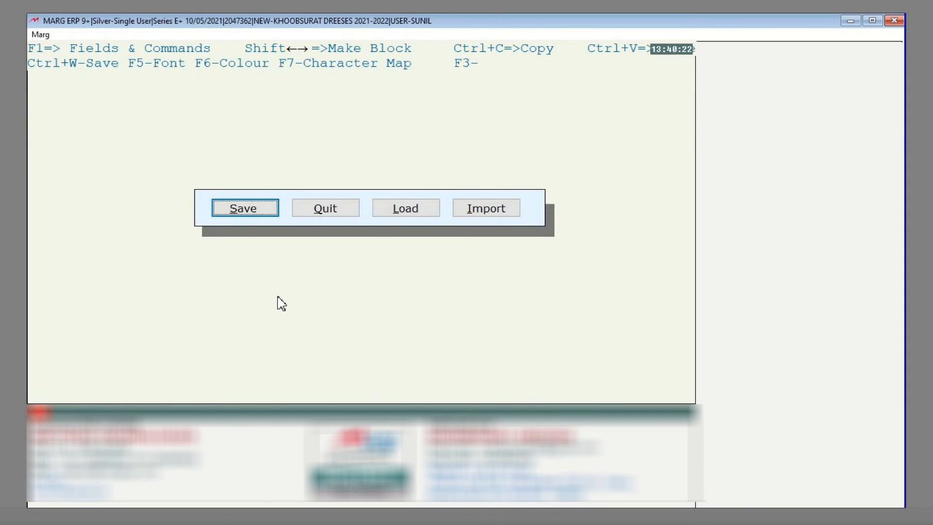
pyautogui.press('Return')
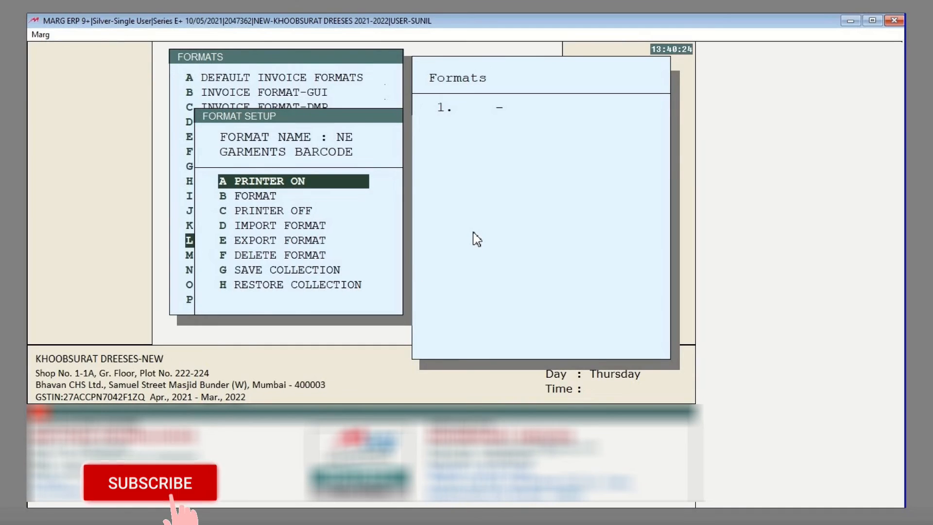
# - Open the format's PRINTER OFF section and copy the PRINT 1,1 line from the Notepad codes file
pyautogui.press('Down')
pyautogui.press('Down')
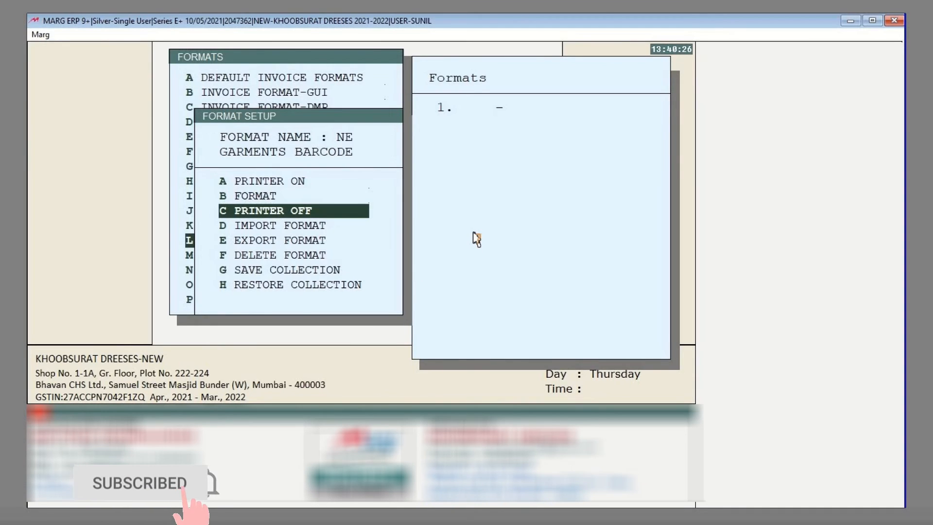
pyautogui.press('Return')
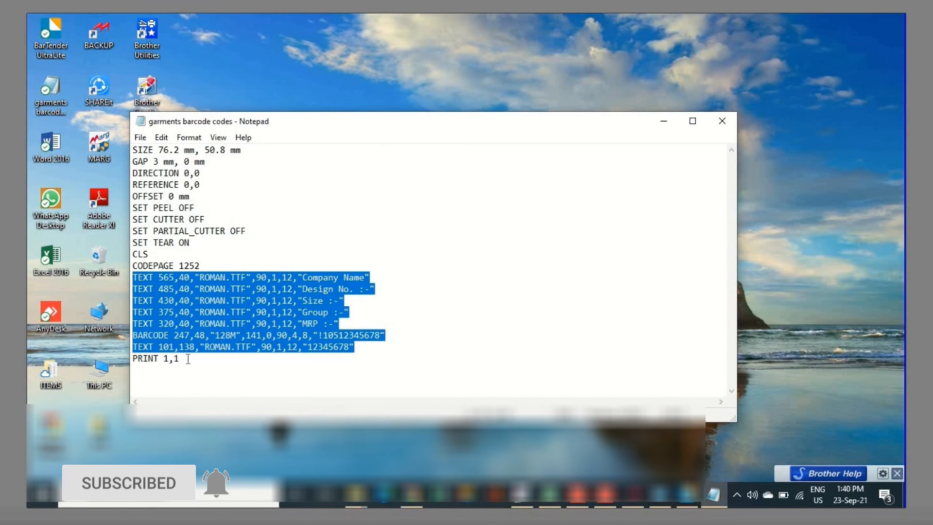
pyautogui.click(188, 359)
pyautogui.moveTo(133, 359); pyautogui.dragTo(181, 358)
pyautogui.hotkey('ctrl', 'c')
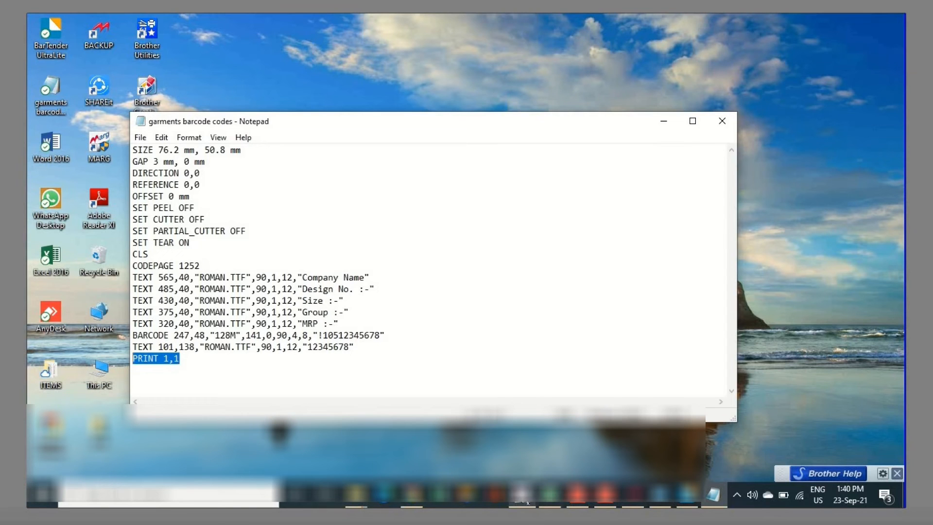
# - Paste PRINT 1,1 into MARG ERP's PRINTER OFF section with CLS on the line below, and save it
pyautogui.click(522, 494)
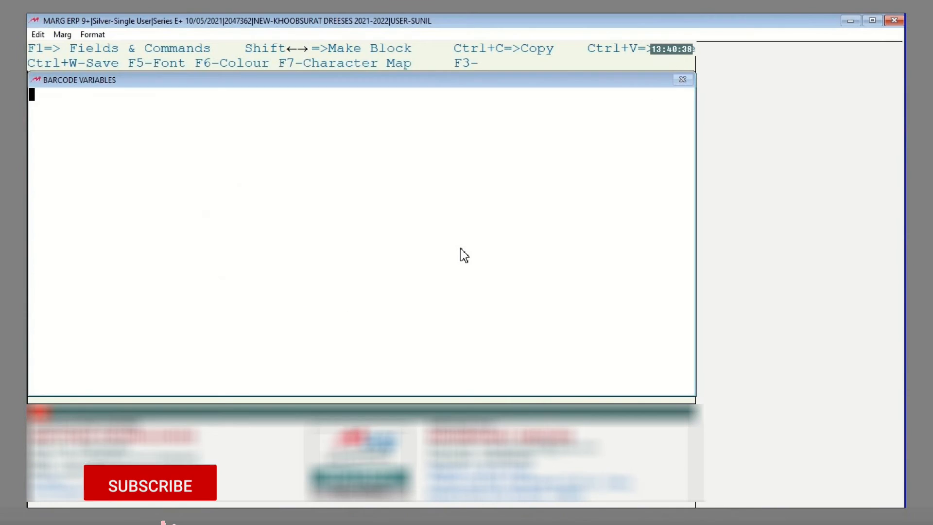
pyautogui.hotkey('ctrl', 'v')
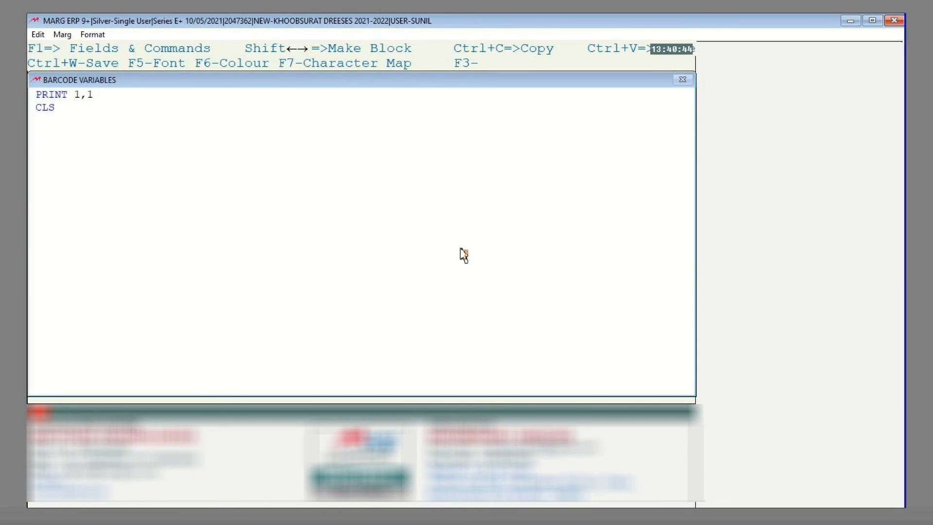
pyautogui.press('Escape')
pyautogui.press('Return')
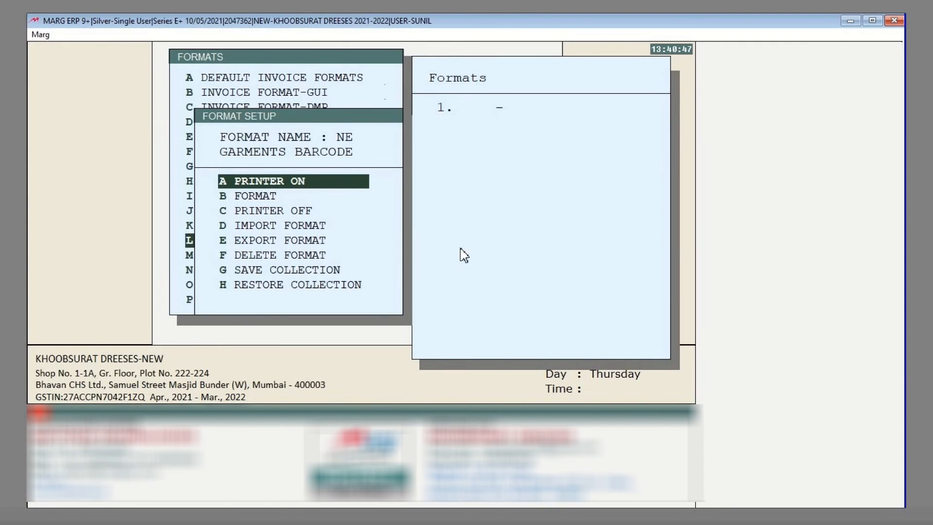
# - Reopen the FORMAT section and highlight the company name and design number placeholders in its TEXT lines
pyautogui.press('Down')
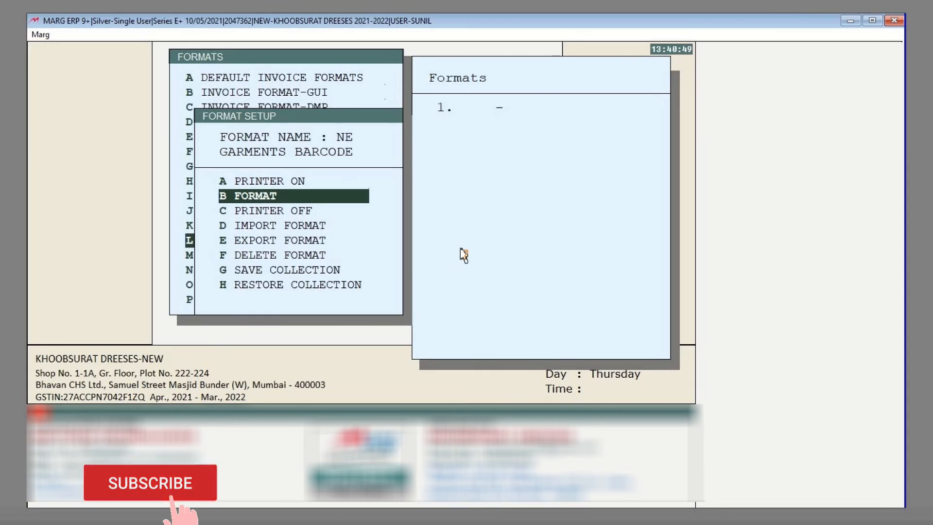
pyautogui.press('Return')
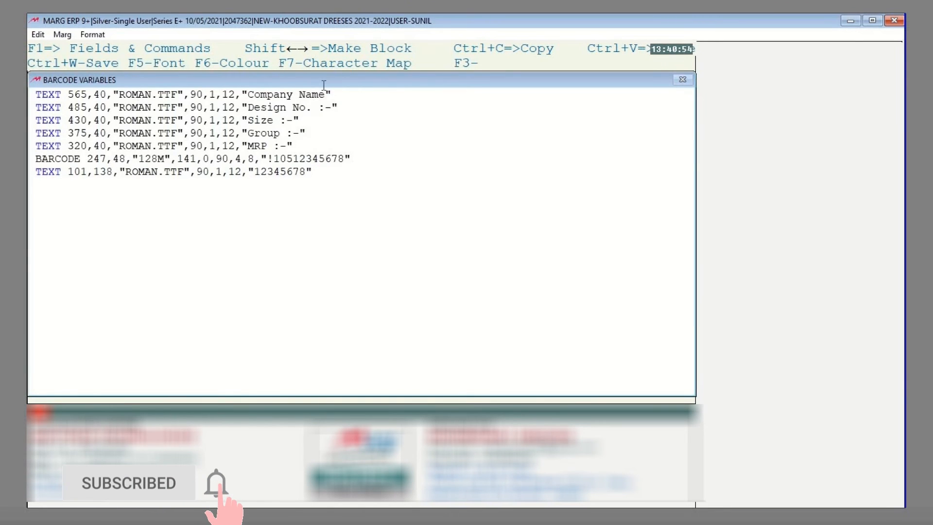
pyautogui.moveTo(326, 93); pyautogui.dragTo(246, 93)
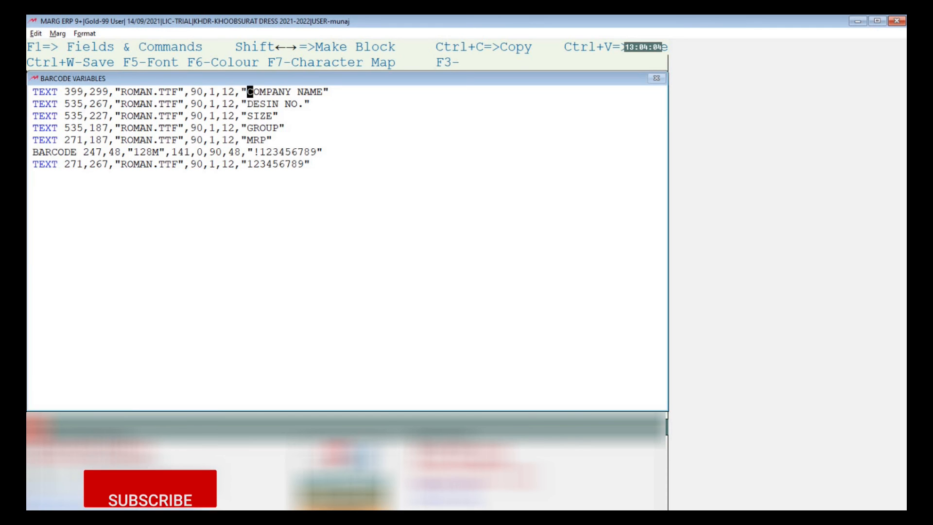
pyautogui.hotkey('shift', 'Right')
pyautogui.hotkey('shift', 'Right')
pyautogui.hotkey('shift', 'Right')
pyautogui.hotkey('shift', 'Right')
pyautogui.hotkey('shift', 'Right')
pyautogui.hotkey('shift', 'Right')
pyautogui.hotkey('shift', 'Right')
pyautogui.hotkey('shift', 'Right')
pyautogui.hotkey('shift', 'Right')
pyautogui.hotkey('shift', 'Right')
pyautogui.hotkey('shift', 'Right')
pyautogui.hotkey('shift', 'Right')
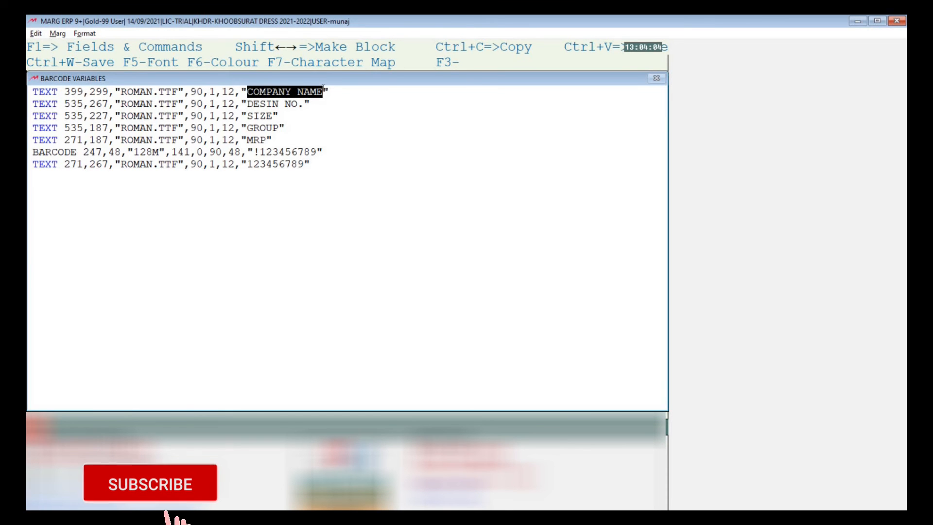
pyautogui.moveTo(297, 104); pyautogui.dragTo(254, 105)
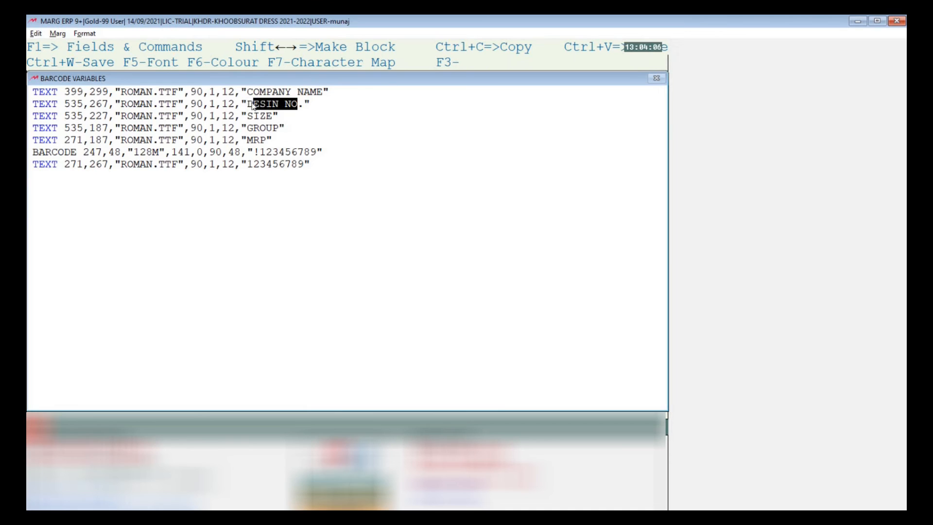
pyautogui.click(258, 116)
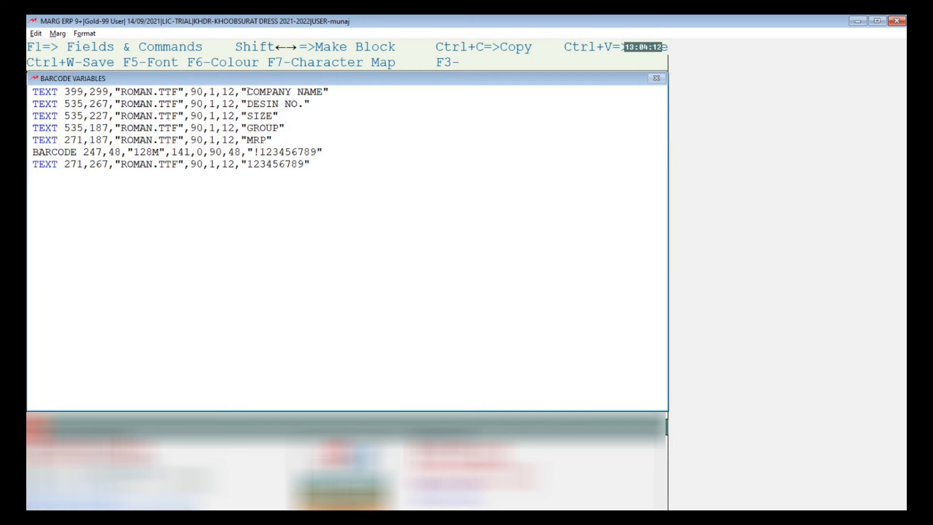
# - Replace the COMPANY NAME placeholder with the main company name variable, <COMPNAME,45>
pyautogui.hotkey('shift', 'Right')
pyautogui.hotkey('shift', 'Right')
pyautogui.hotkey('shift', 'Right')
pyautogui.hotkey('shift', 'Right')
pyautogui.hotkey('shift', 'Right')
pyautogui.hotkey('shift', 'Right')
pyautogui.hotkey('shift', 'Right')
pyautogui.hotkey('shift', 'Right')
pyautogui.hotkey('shift', 'Right')
pyautogui.hotkey('shift', 'Right')
pyautogui.hotkey('shift', 'Right')
pyautogui.hotkey('shift', 'Right')
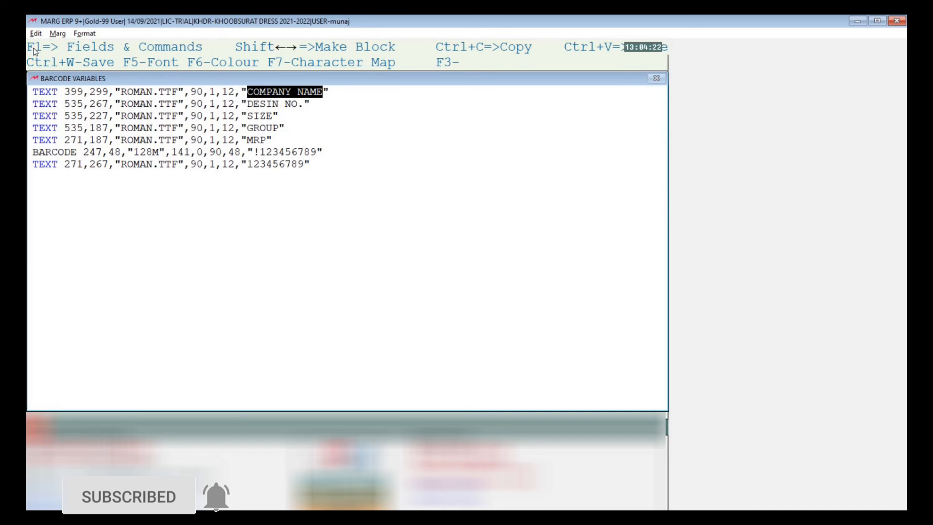
pyautogui.press('F1')
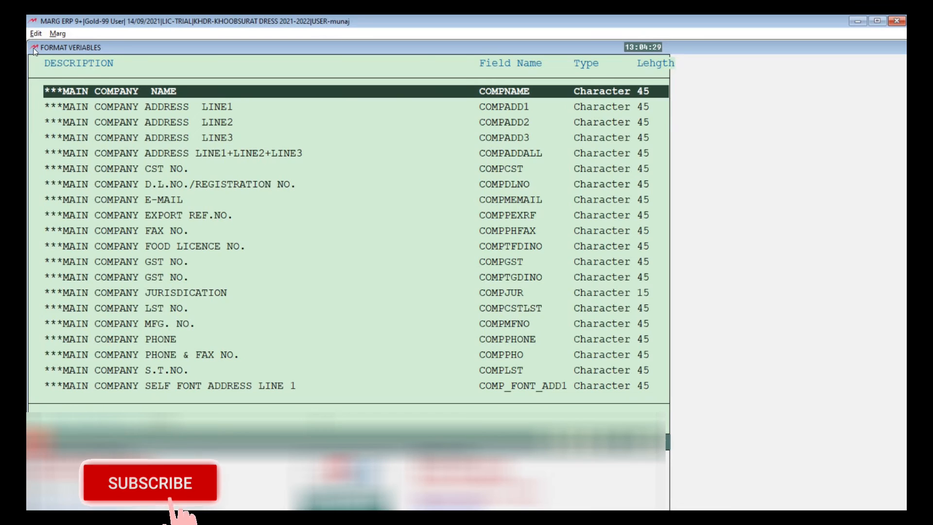
pyautogui.press('Return')
pyautogui.press('F3')
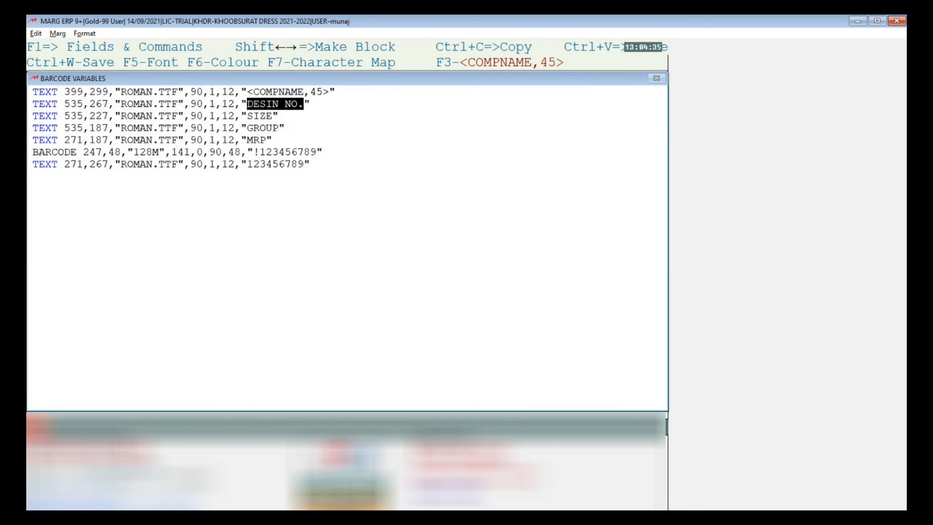
# - Look up "item name" among the format variables and replace the DESIN NO. placeholder with ITEM NAME W/O PACKING, <SB_PROD,30>
pyautogui.press('F1')
pyautogui.write('item name')
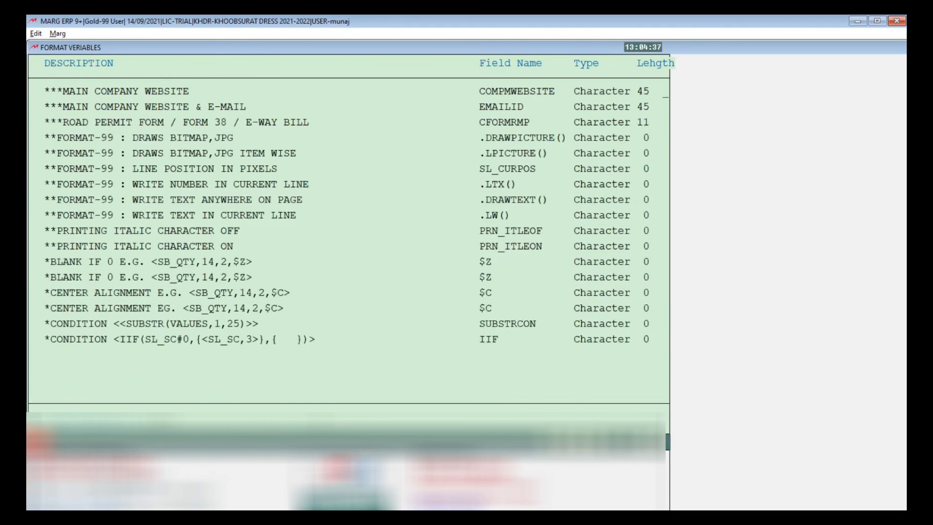
pyautogui.press('Down')
pyautogui.press('Down')
pyautogui.press('Down')
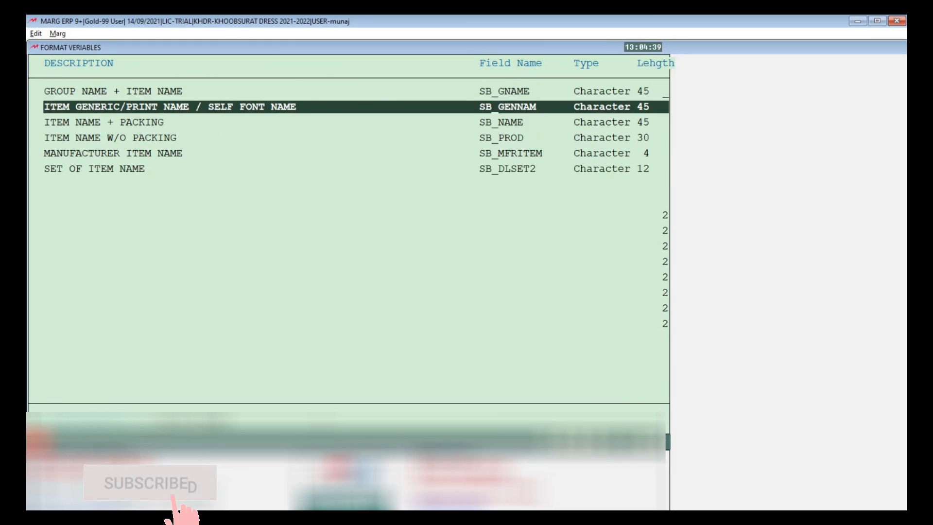
pyautogui.press('Return')
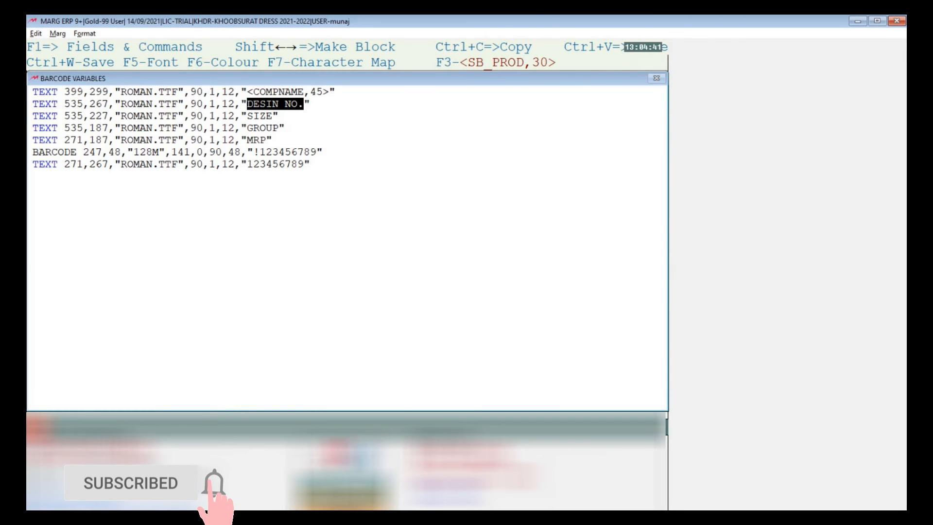
pyautogui.press('F3')
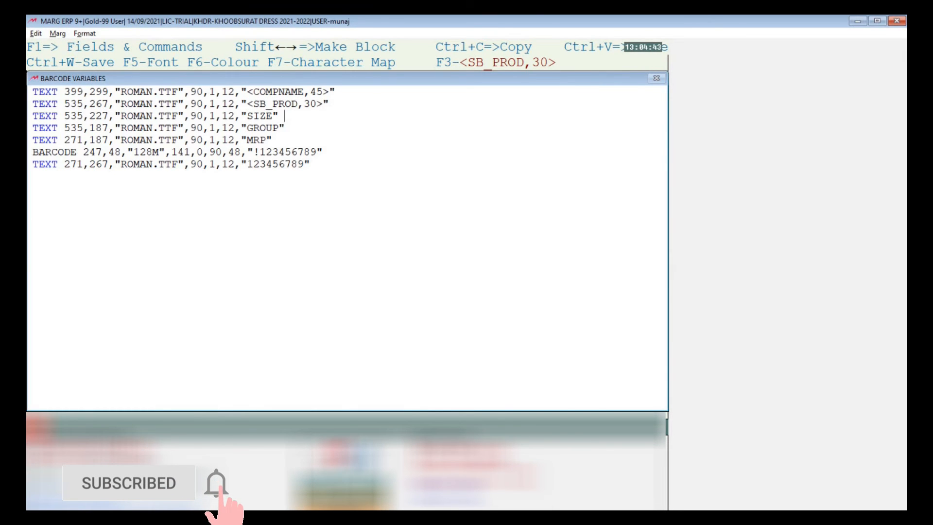
# - Look up "BATCH" among the format variables and replace the SIZE placeholder with the batch number variable, <SB_BATCH,12>
pyautogui.hotkey('shift', 'Left')
pyautogui.hotkey('shift', 'Left')
pyautogui.hotkey('shift', 'Left')
pyautogui.hotkey('shift', 'Left')
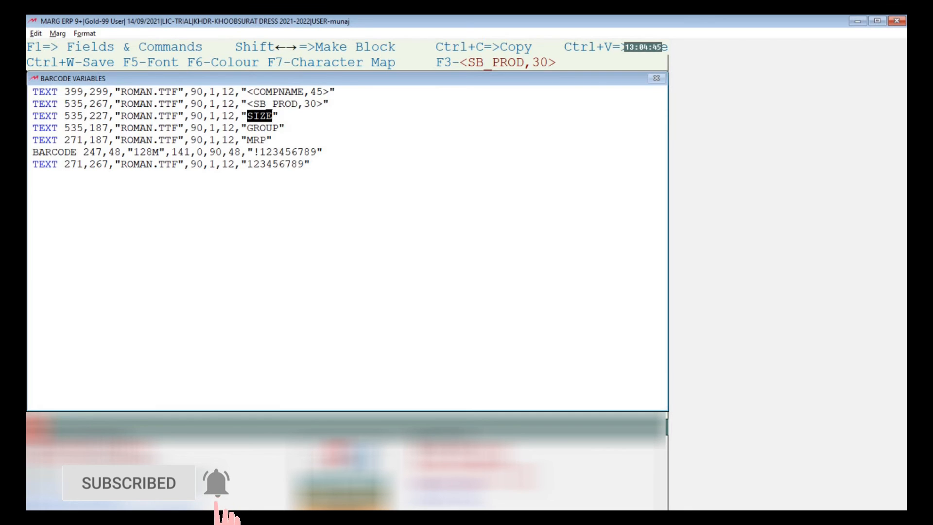
pyautogui.press('F1')
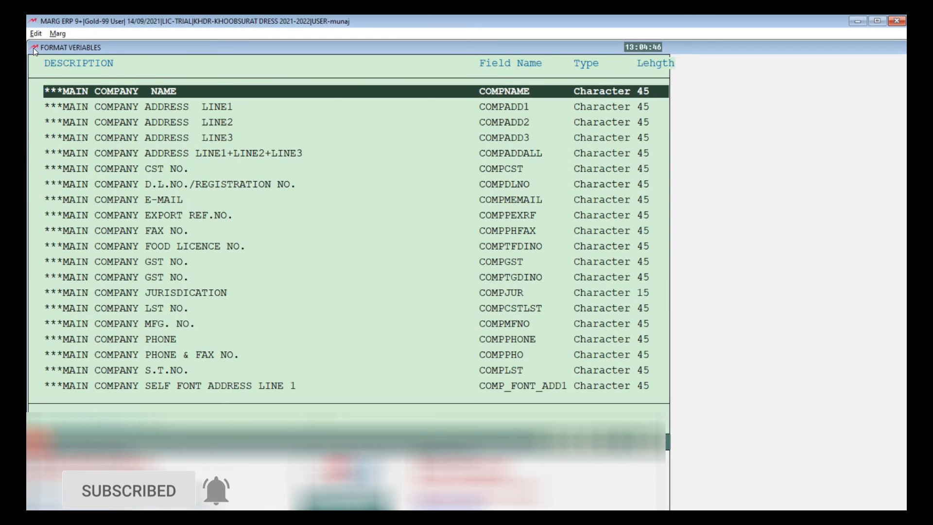
pyautogui.write('BATCH')
pyautogui.press('Down')
pyautogui.press('Return')
pyautogui.press('F3')
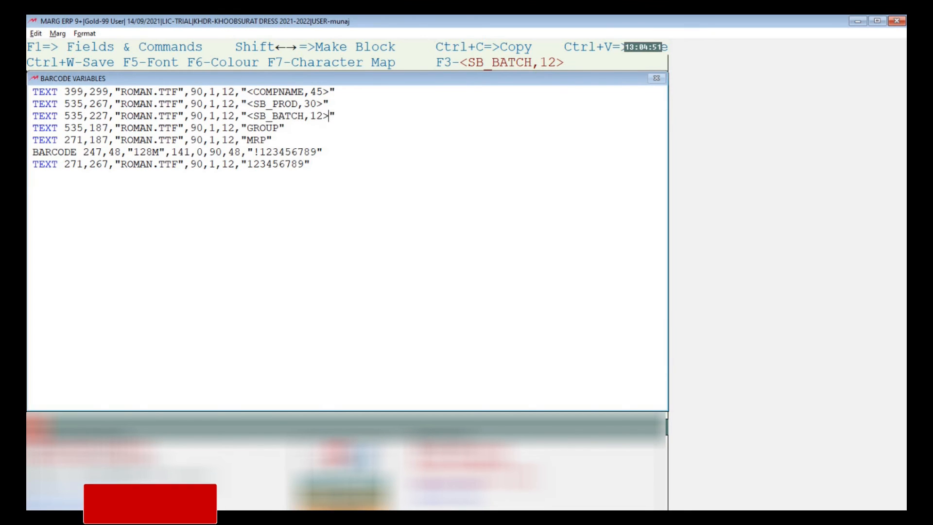
# - Highlight the GROUP placeholder in its TEXT line and pick the salt variable, SB_SALT, from the format variables
pyautogui.press('Left')
pyautogui.press('Left')
pyautogui.hotkey('shift', 'Left')
pyautogui.hotkey('shift', 'Left')
pyautogui.hotkey('shift', 'Left')
pyautogui.hotkey('shift', 'Left')
pyautogui.hotkey('shift', 'Left')
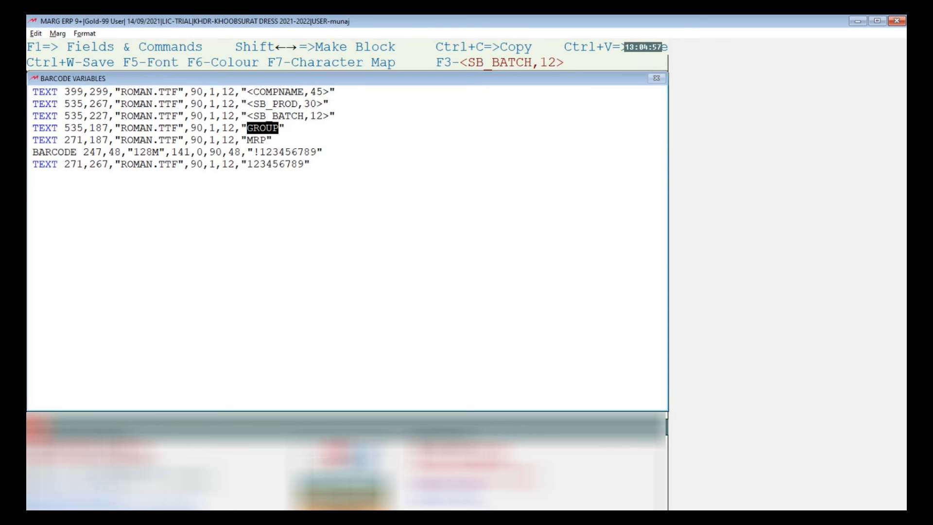
pyautogui.press('F1')
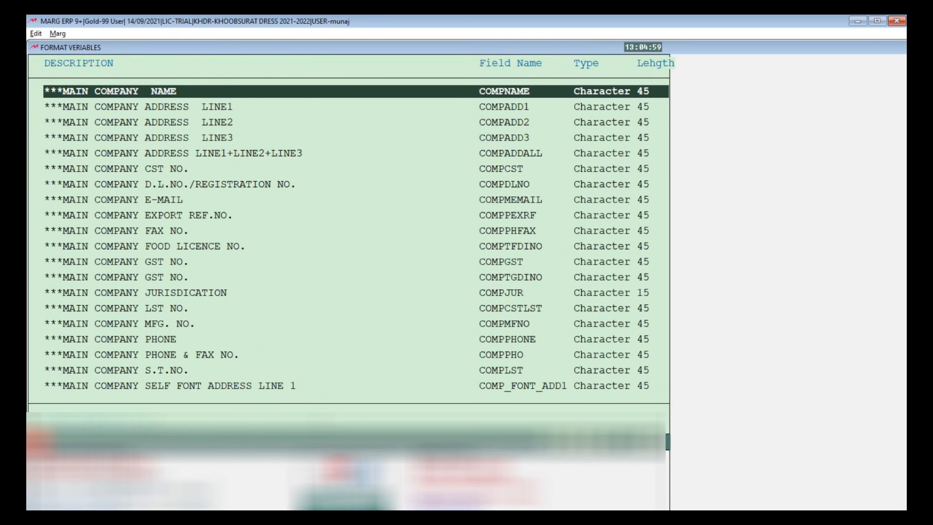
pyautogui.write('salt')
pyautogui.press('Return')
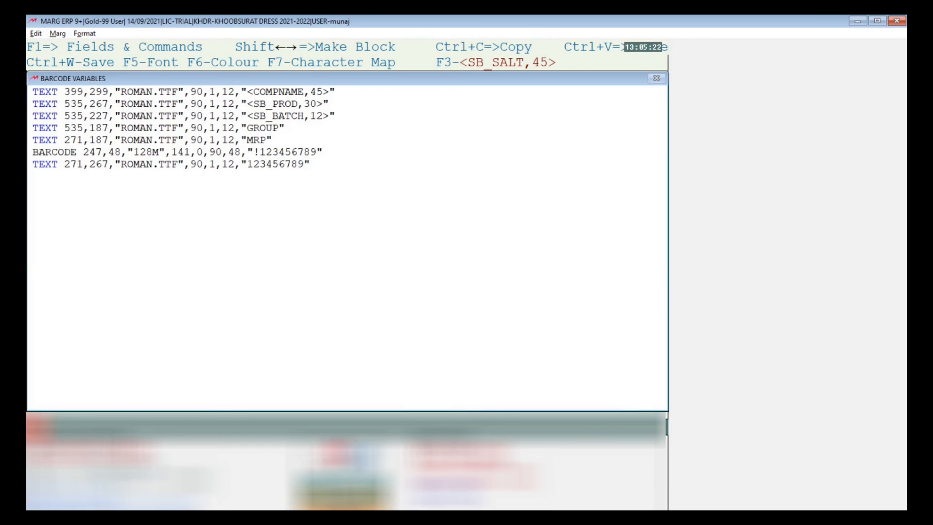
# - Check the format variables for "group" and "salt", and replace the GROUP placeholder with <SB_SALT,45>
pyautogui.hotkey('shift', 'Left')
pyautogui.hotkey('shift', 'Left')
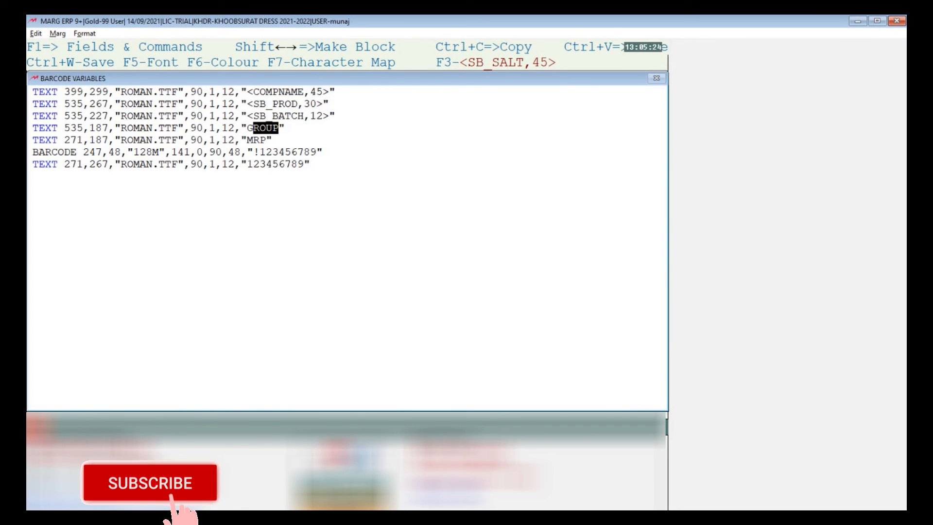
pyautogui.press('F1')
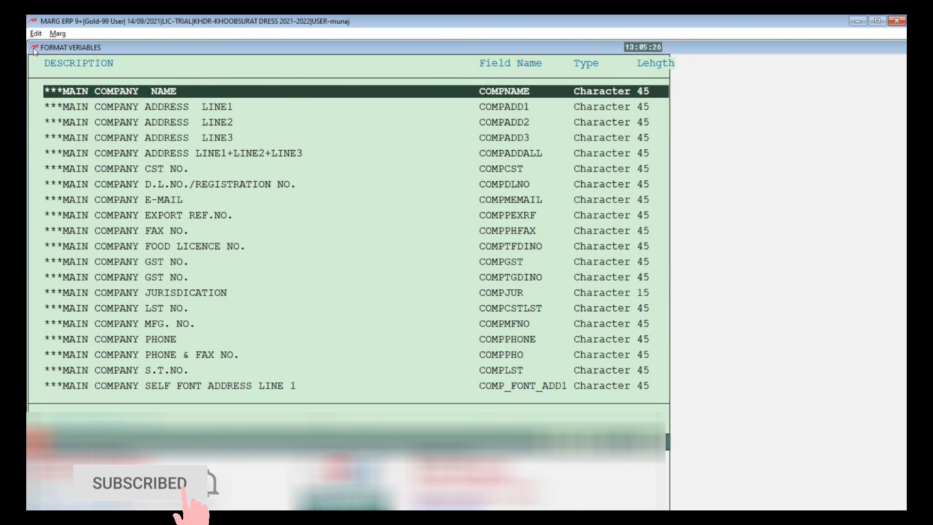
pyautogui.write('group')
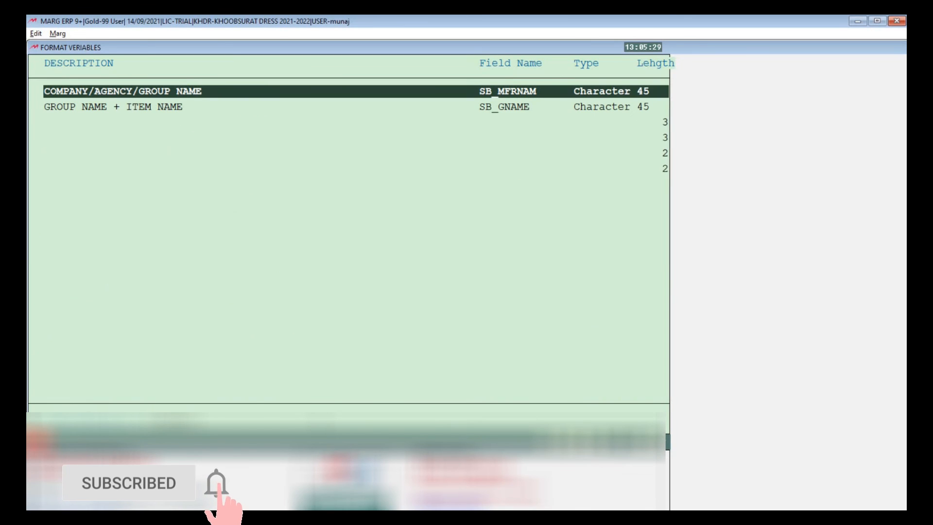
pyautogui.press('BackSpace')
pyautogui.press('BackSpace')
pyautogui.press('BackSpace')
pyautogui.press('BackSpace')
pyautogui.press('BackSpace')
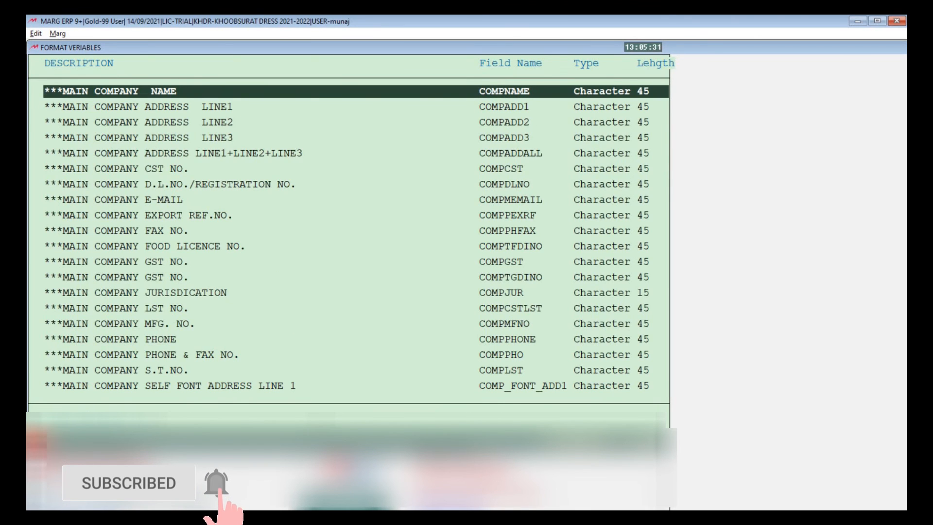
pyautogui.write('salt')
pyautogui.press('Return')
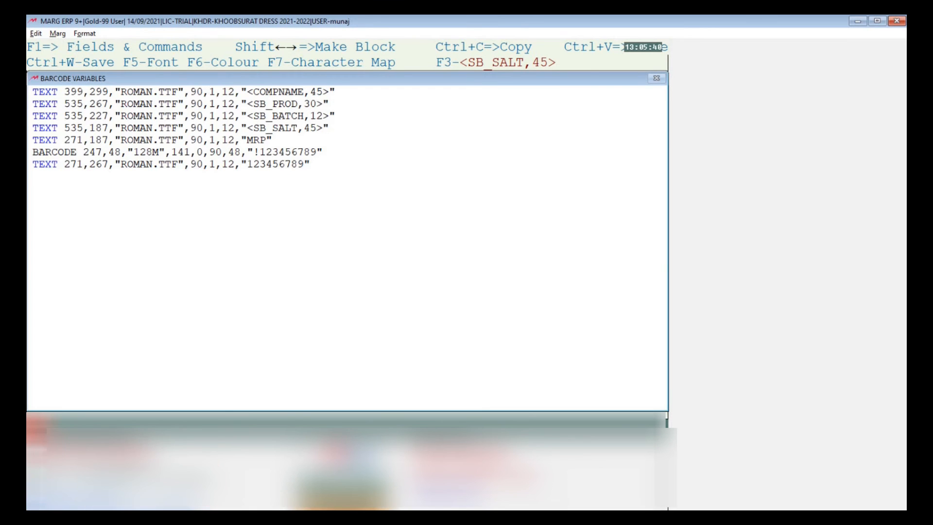
# - Try to replace the MRP placeholder with the M.R.P. variable, <SB_MRP,14,2>
pyautogui.click(265, 140)
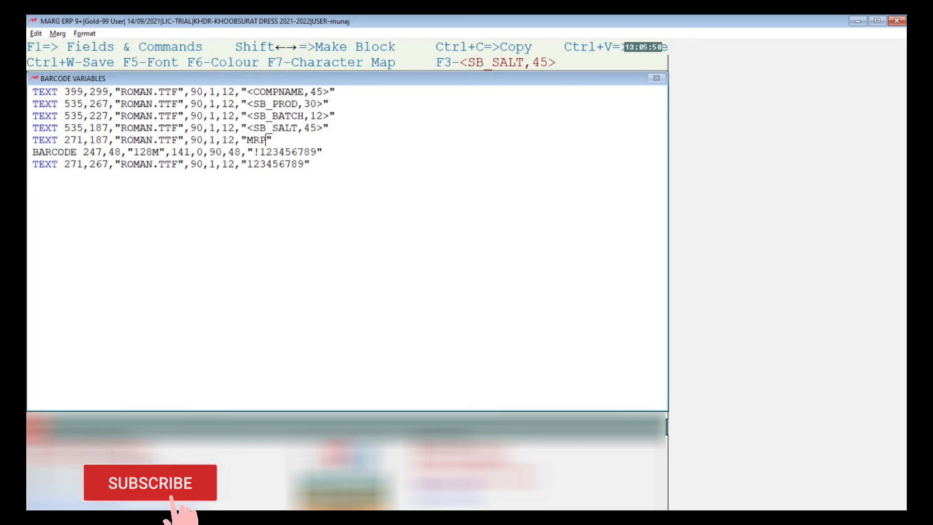
pyautogui.press('Down')
pyautogui.press('Left')
pyautogui.press('Right')
pyautogui.press('Up')
pyautogui.press('Up')
pyautogui.press('Down')
pyautogui.hotkey('shift', 'Left')
pyautogui.hotkey('shift', 'Left')
pyautogui.hotkey('shift', 'Left')
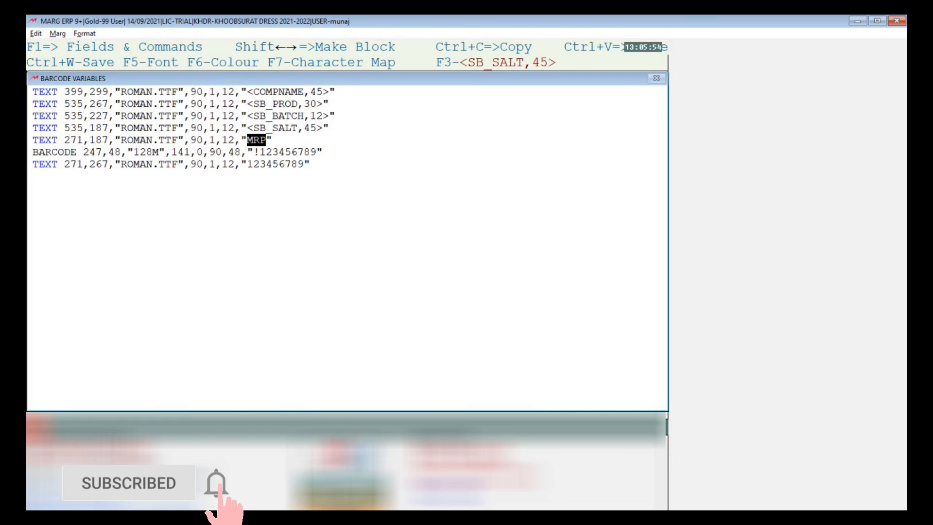
pyautogui.press('F1')
pyautogui.write('mrp')
pyautogui.press('Down')
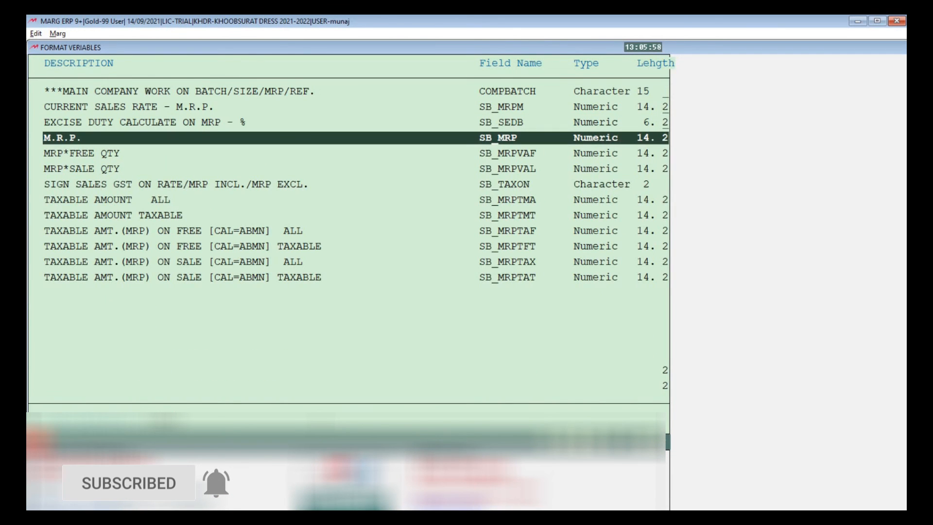
pyautogui.press('Return')
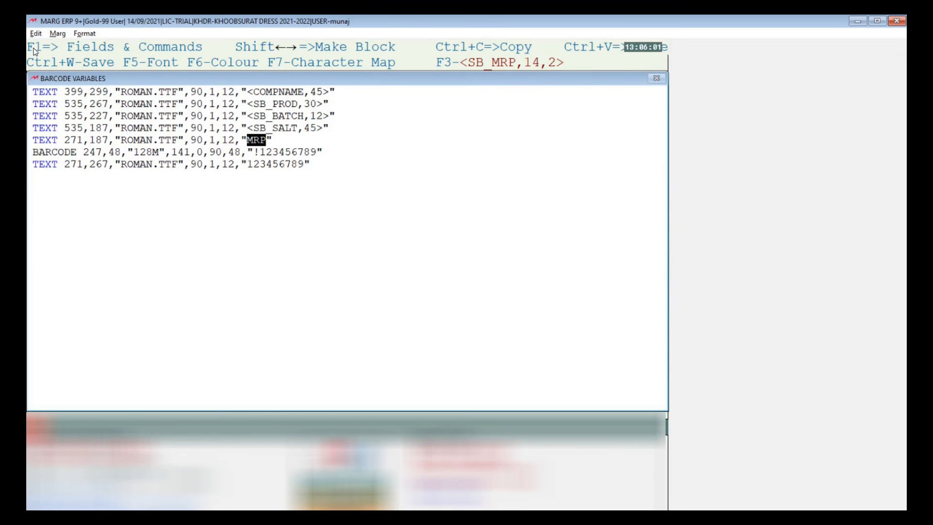
# - Replace the !123456789 value in the BARCODE line with the BAR CODE/MOBILE REF.NO. variable, <SB_BARCODE,20>
pyautogui.hotkey('shift', 'Right')
pyautogui.hotkey('shift', 'Right')
pyautogui.hotkey('shift', 'Right')
pyautogui.hotkey('shift', 'Right')
pyautogui.hotkey('shift', 'Right')
pyautogui.hotkey('shift', 'Right')
pyautogui.hotkey('shift', 'Right')
pyautogui.hotkey('shift', 'Right')
pyautogui.hotkey('shift', 'Right')
pyautogui.hotkey('shift', 'Right')
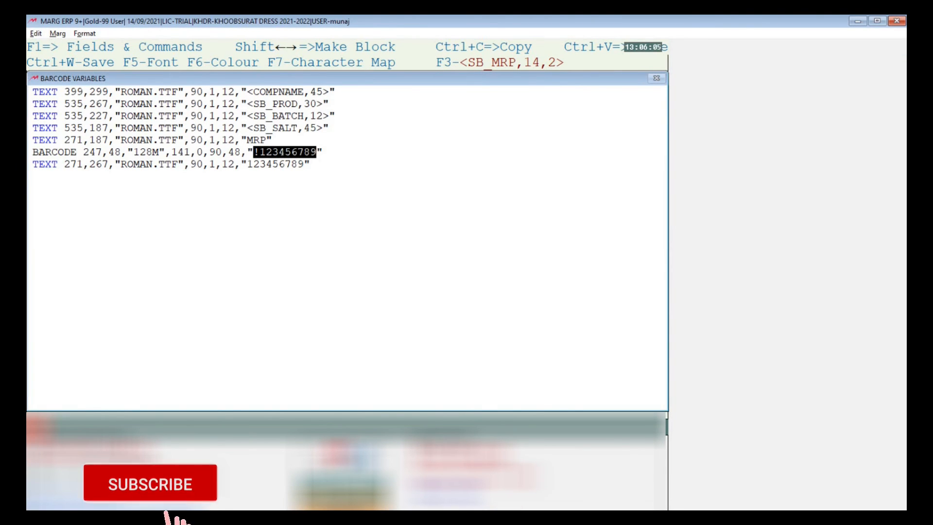
pyautogui.press('F1')
pyautogui.write('barc')
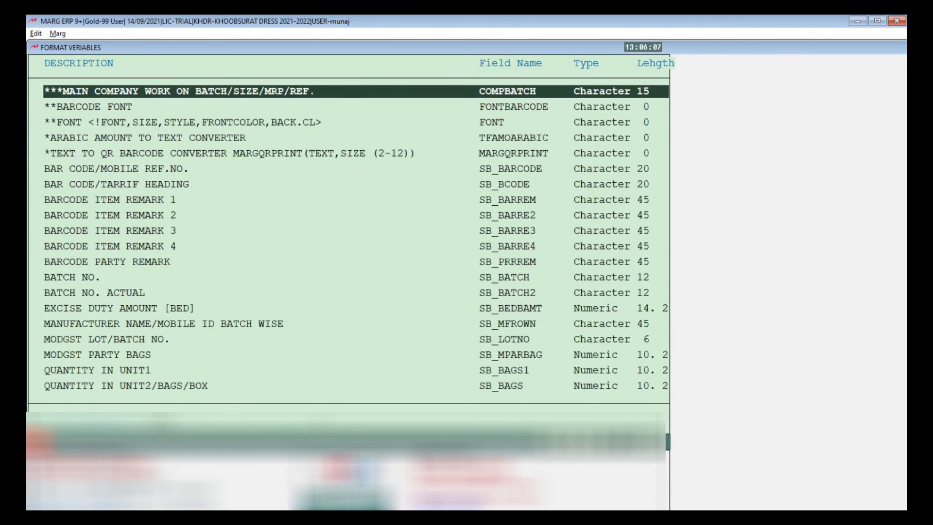
pyautogui.press('Down')
pyautogui.press('Down')
pyautogui.press('Down')
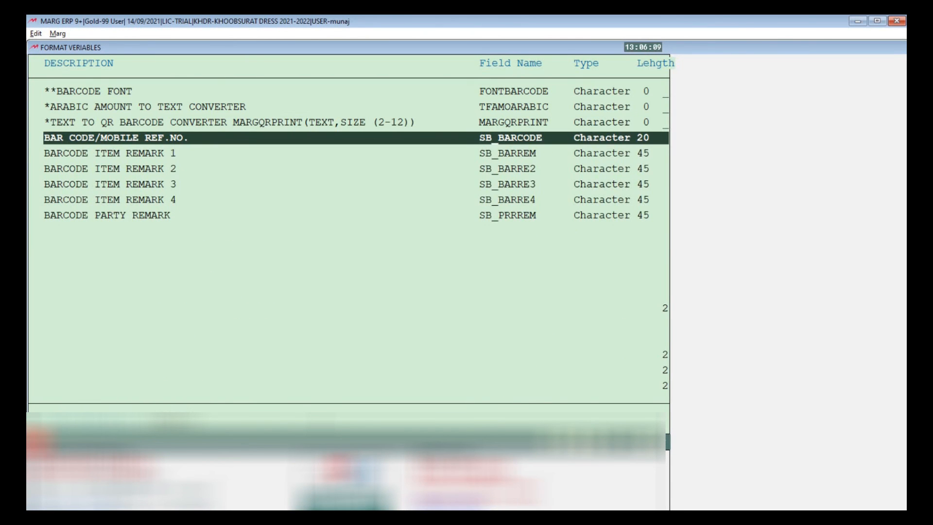
pyautogui.press('Return')
pyautogui.press('F3')
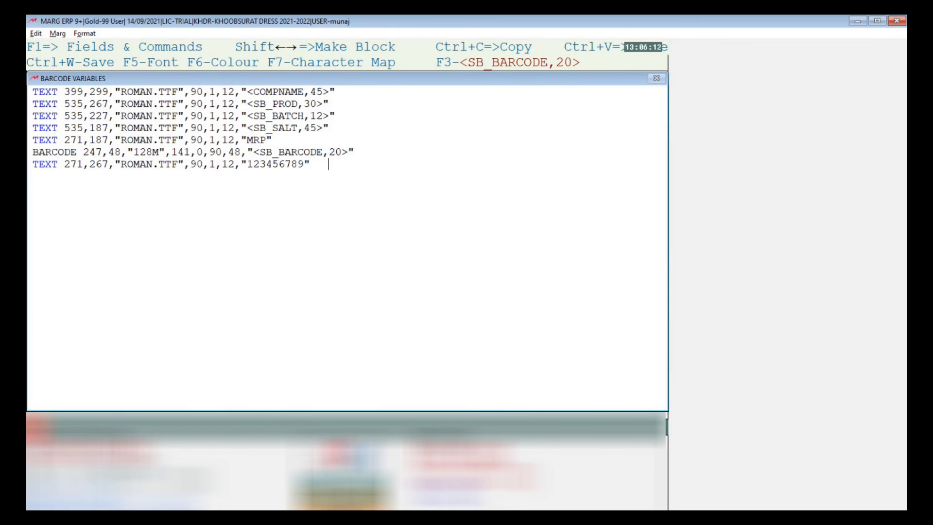
# - Replace the 123456789 placeholder in the last TEXT line with the barcode variable, <SB_BARCODE,20>
pyautogui.hotkey('shift', 'Left')
pyautogui.hotkey('shift', 'Left')
pyautogui.hotkey('shift', 'Left')
pyautogui.hotkey('shift', 'Left')
pyautogui.hotkey('shift', 'Left')
pyautogui.hotkey('shift', 'Left')
pyautogui.hotkey('shift', 'Left')
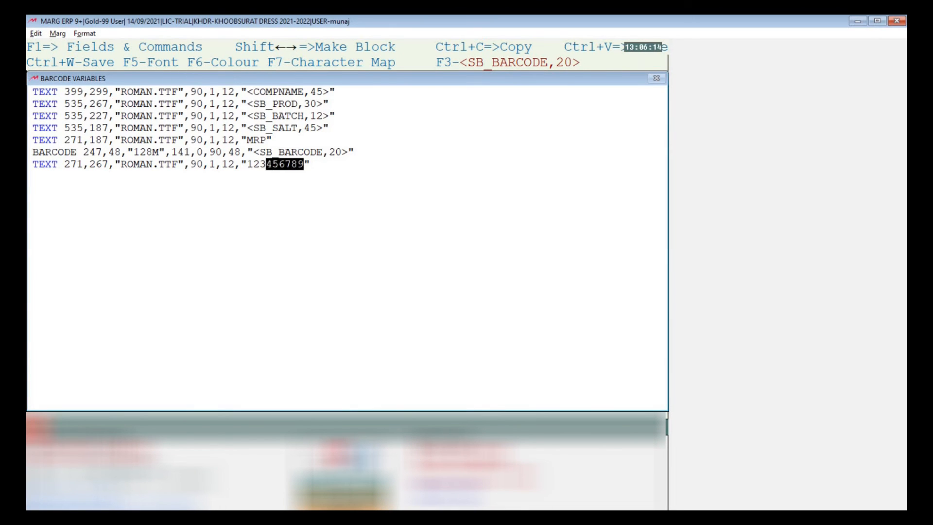
pyautogui.press('F1')
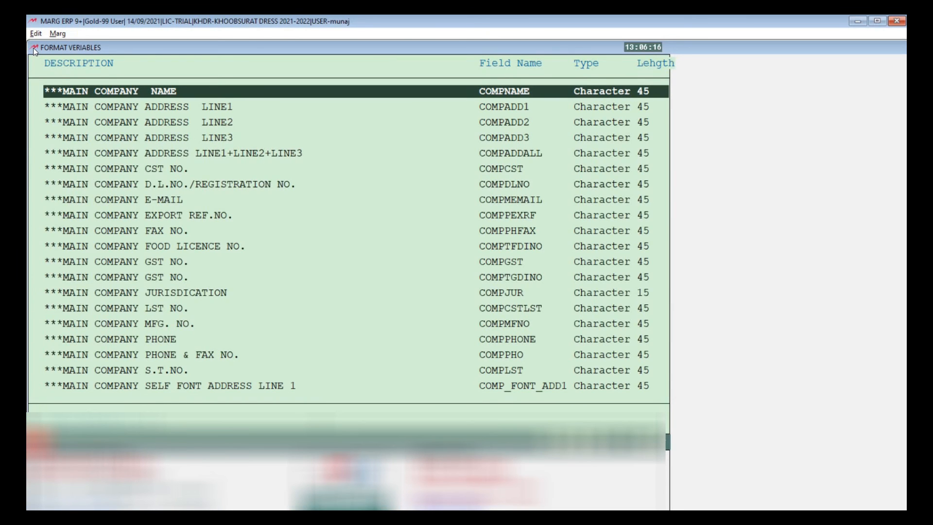
pyautogui.write('barc')
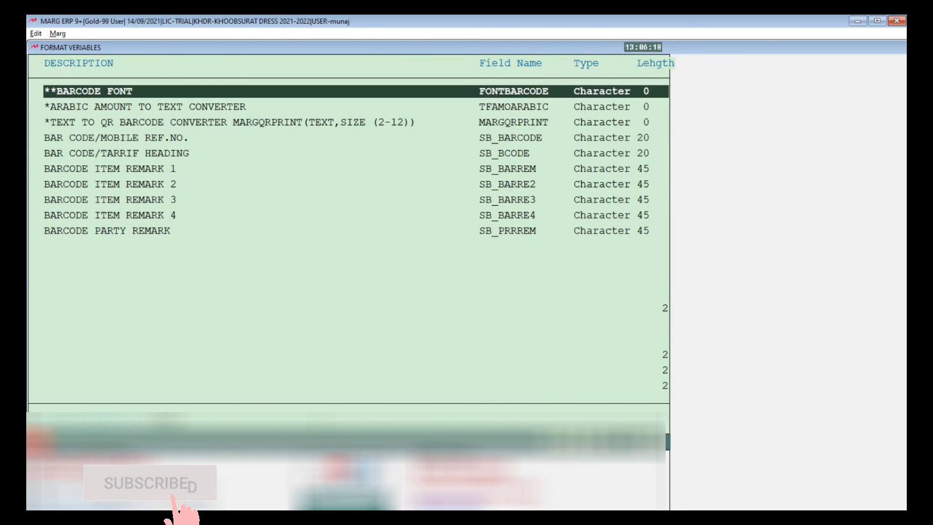
pyautogui.press('Down')
pyautogui.press('Down')
pyautogui.press('Down')
pyautogui.press('Down')
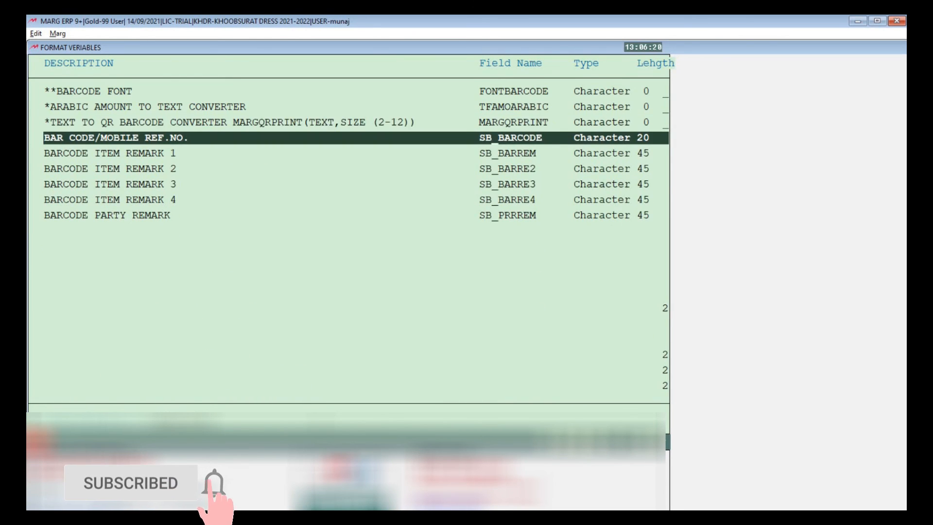
pyautogui.press('Return')
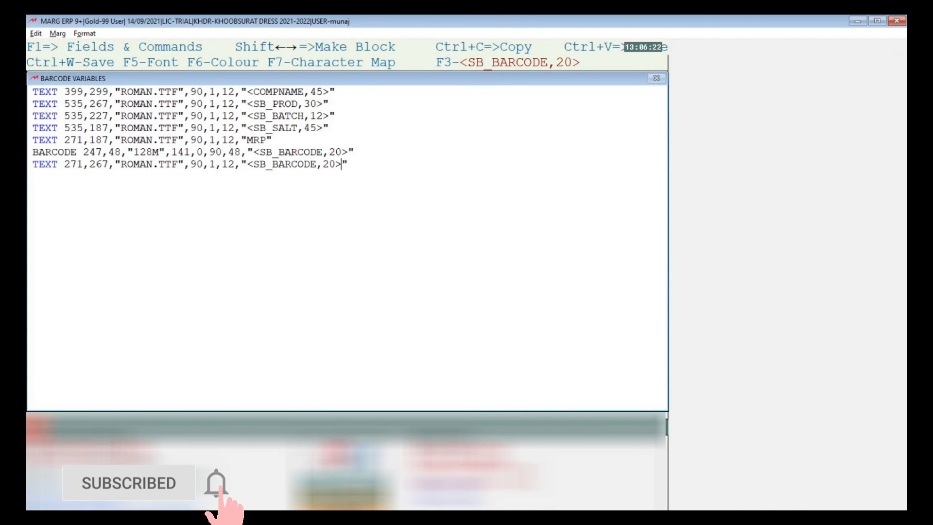
# - Save the edited barcode format and leave the format setup for the main screen
pyautogui.press('Escape')
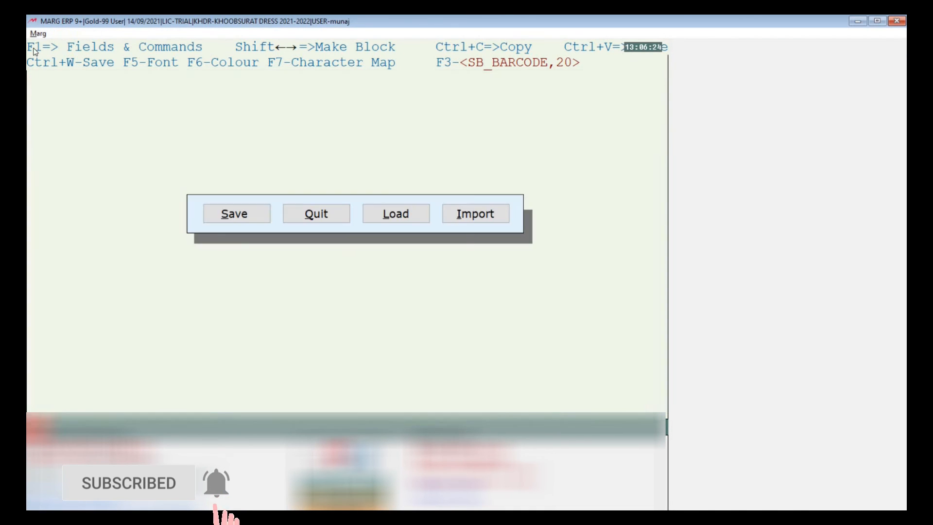
pyautogui.press('Return')
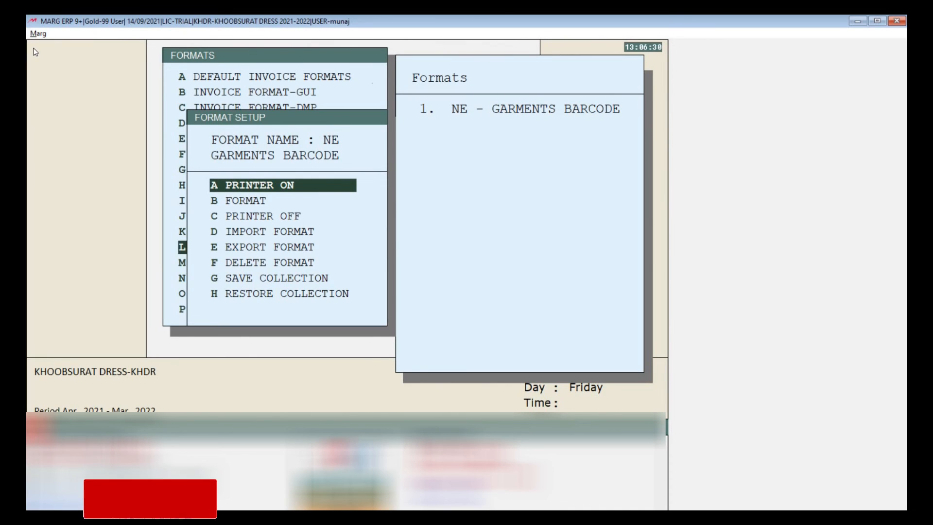
pyautogui.press('Escape')
pyautogui.press('Escape')
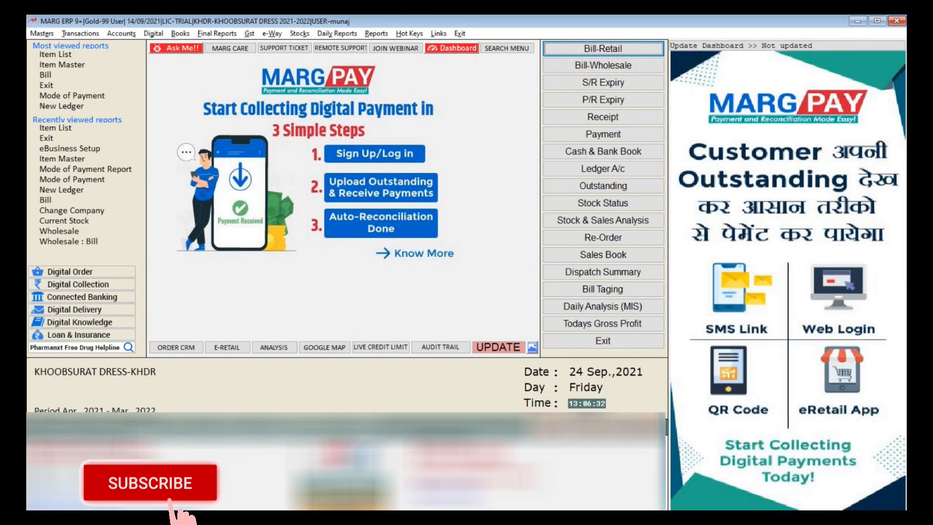
# - Open the item list and show the SIZE detail of item 786026065
pyautogui.click(35, 53)
pyautogui.press('Down')
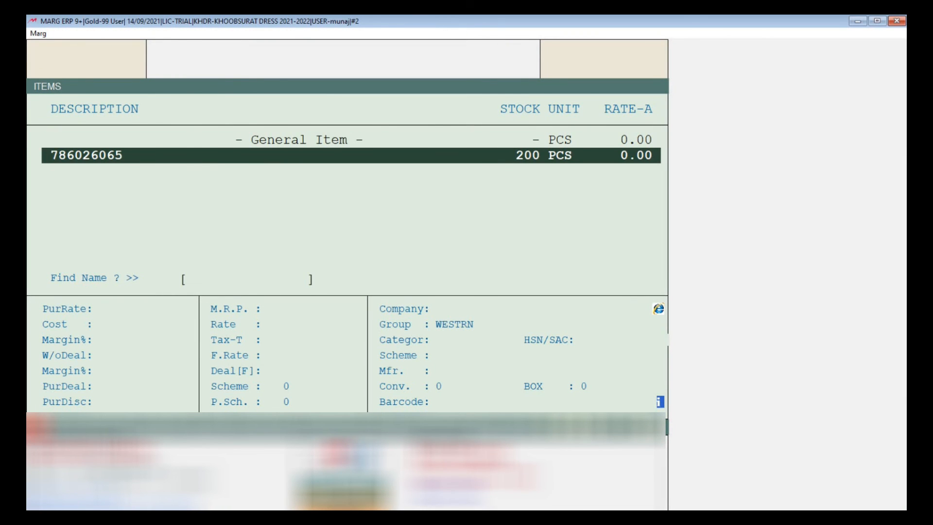
pyautogui.press('Return')
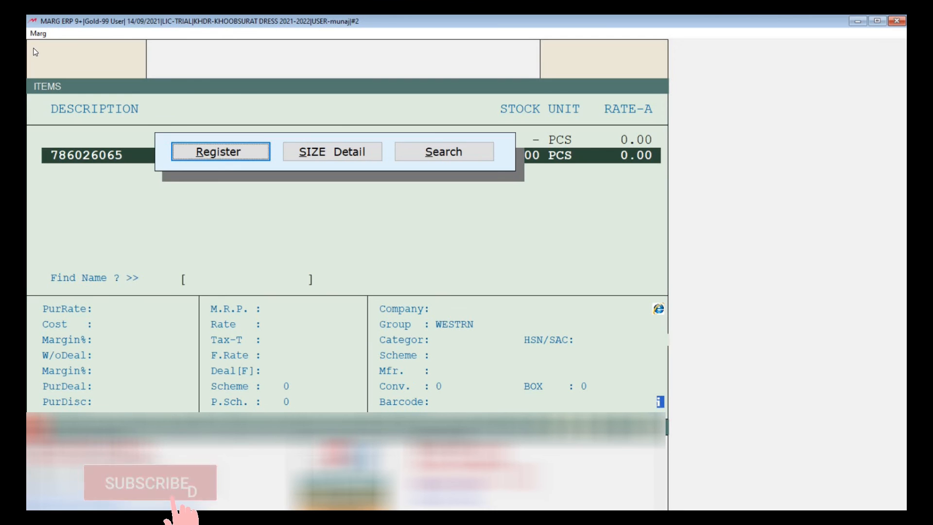
pyautogui.press('Right')
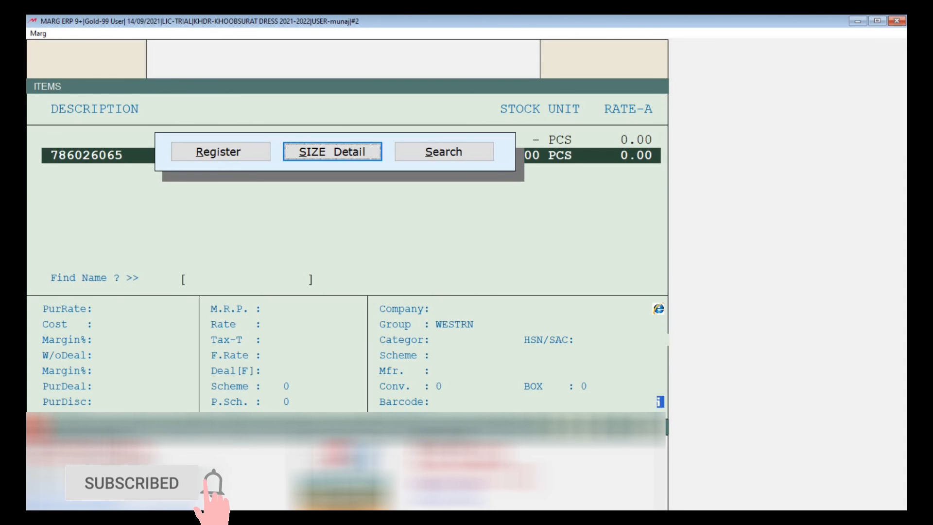
pyautogui.press('Return')
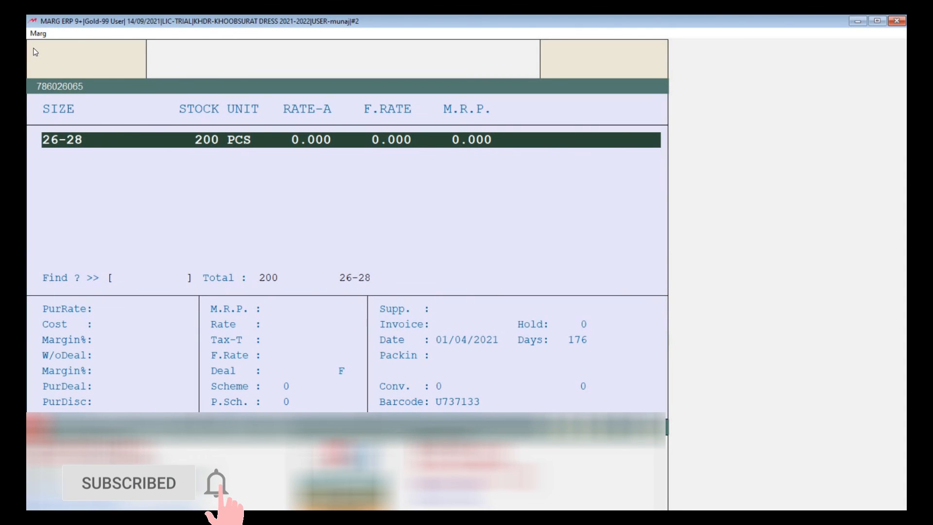
# - Open the barcode print list for size 26-28 with the NE - GARMENTS BARCODE format and Show Only set to All
pyautogui.hotkey('alt', 'p')
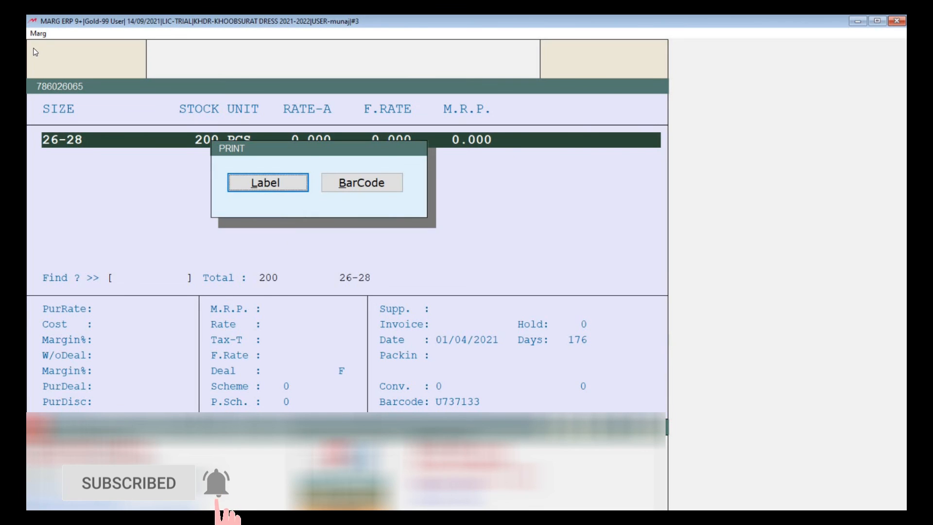
pyautogui.press('Right')
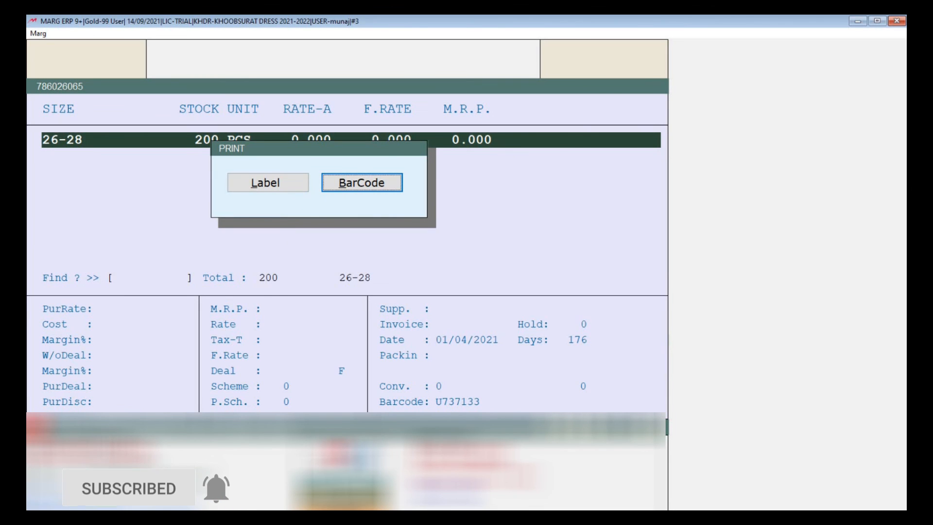
pyautogui.press('Return')
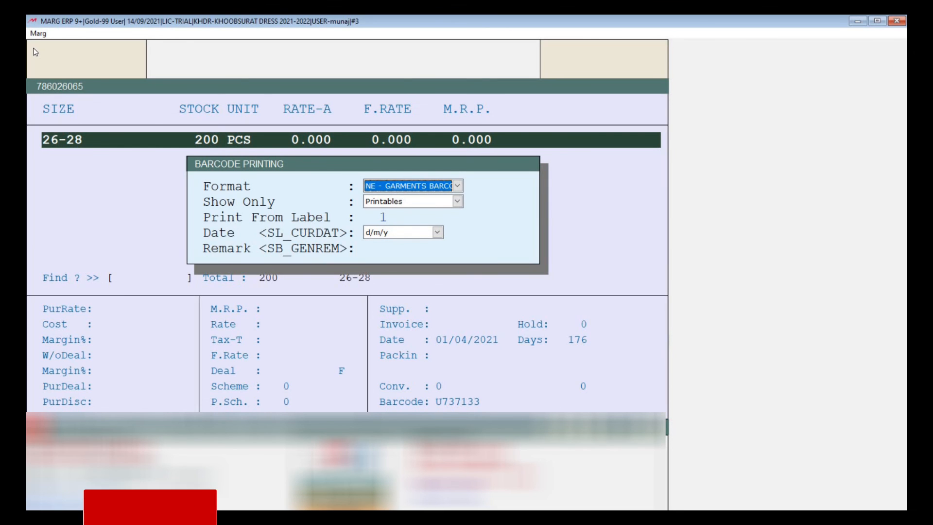
pyautogui.press('Return')
pyautogui.press('Down')
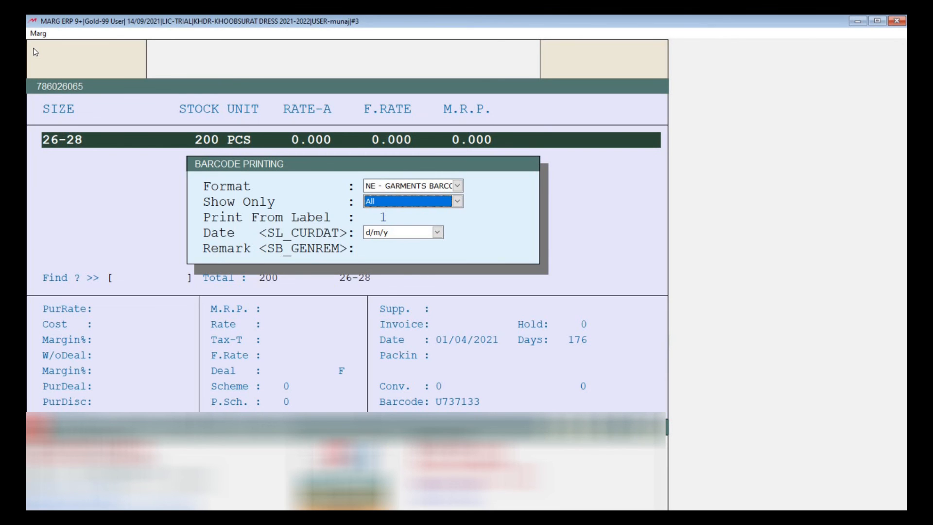
pyautogui.press('Return')
pyautogui.press('Return')
pyautogui.press('Return')
pyautogui.press('Return')
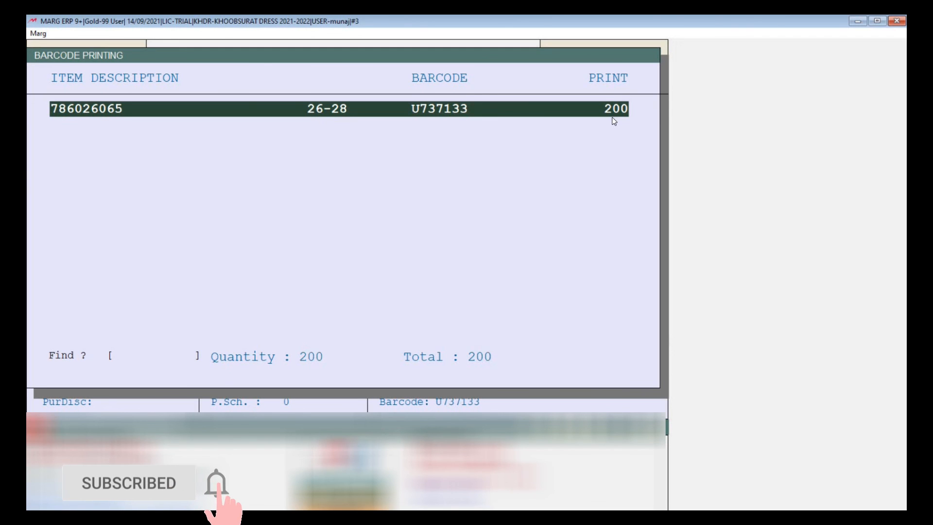
# - Set the print quantity of size 26-28 to 1 and print the label
pyautogui.press('Return')
pyautogui.write('1')
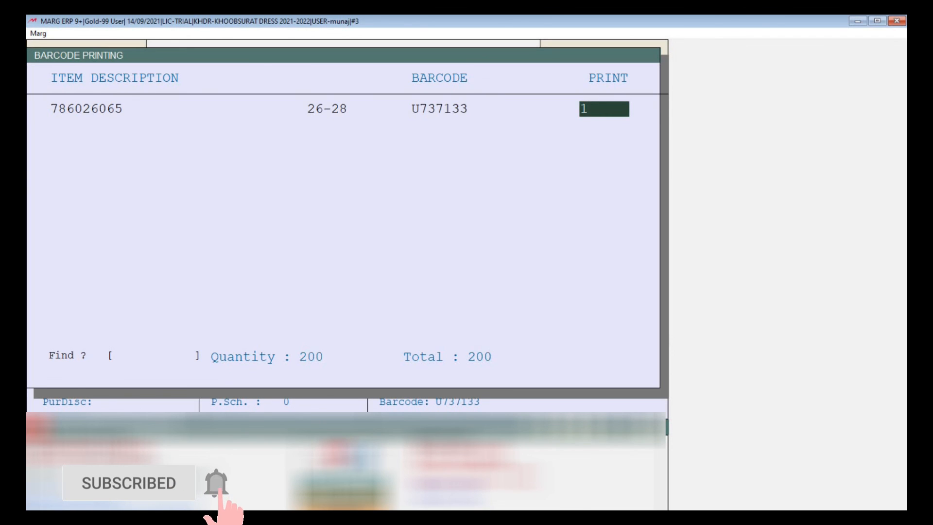
pyautogui.press('Return')
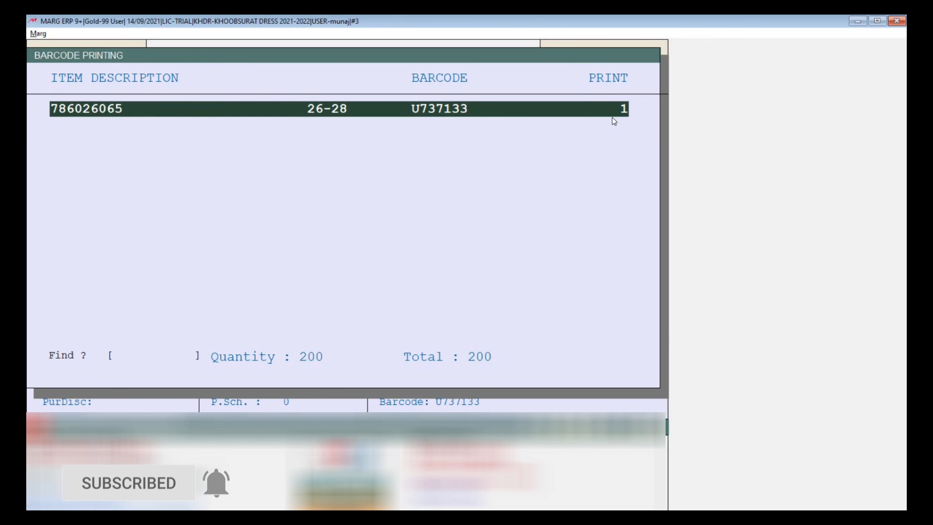
pyautogui.press('Escape')
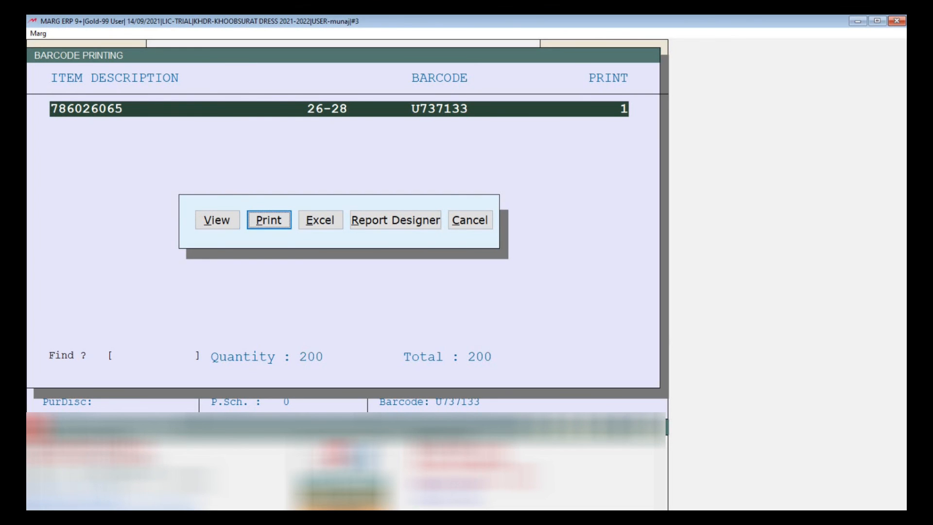
pyautogui.press('Escape')
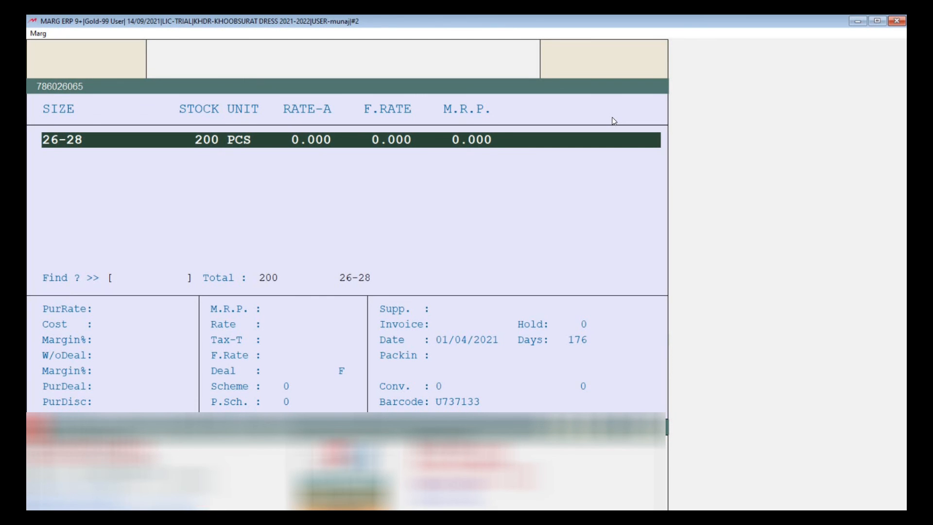
# - Return to the barcode format's variables and add the label "Design No :- " before <SB_PROD,30>
pyautogui.hotkey('alt', 'Tab')
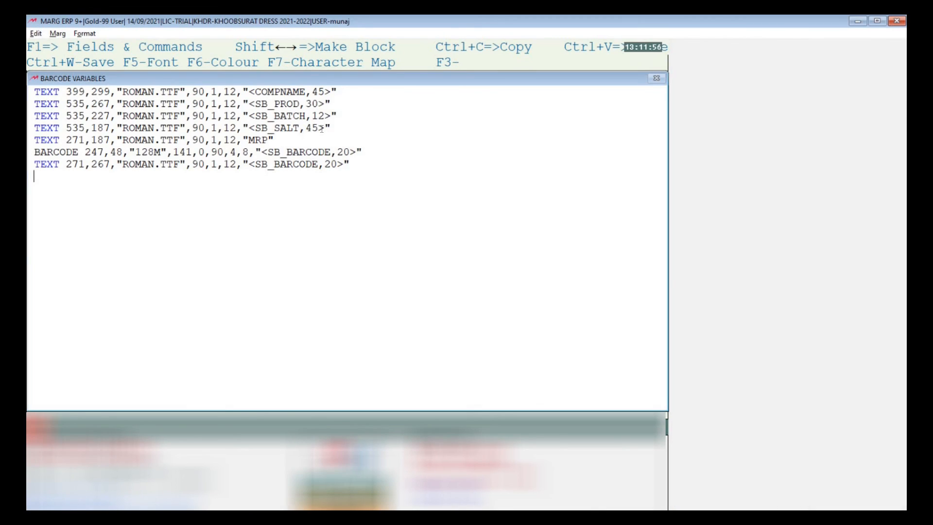
pyautogui.click(248, 91)
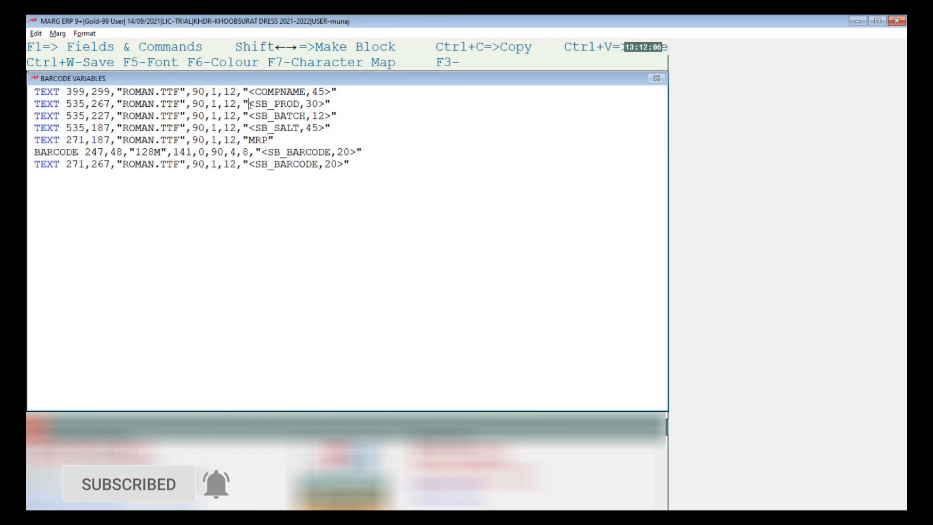
pyautogui.write('Des')
pyautogui.write('ign ')
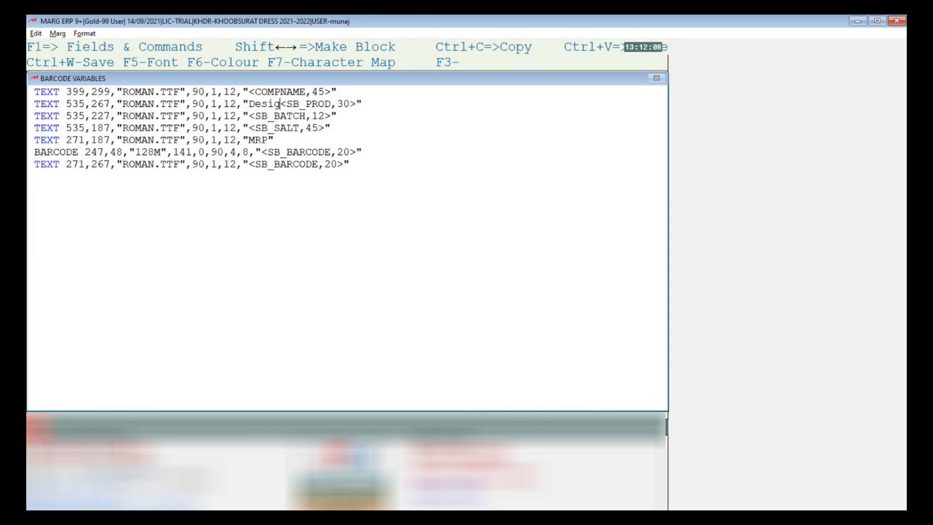
pyautogui.write('No ')
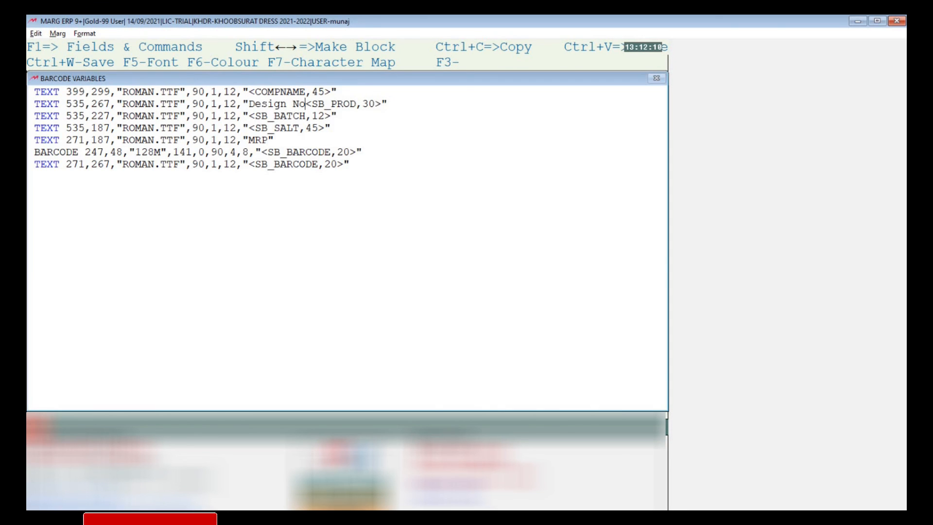
pyautogui.write(':-')
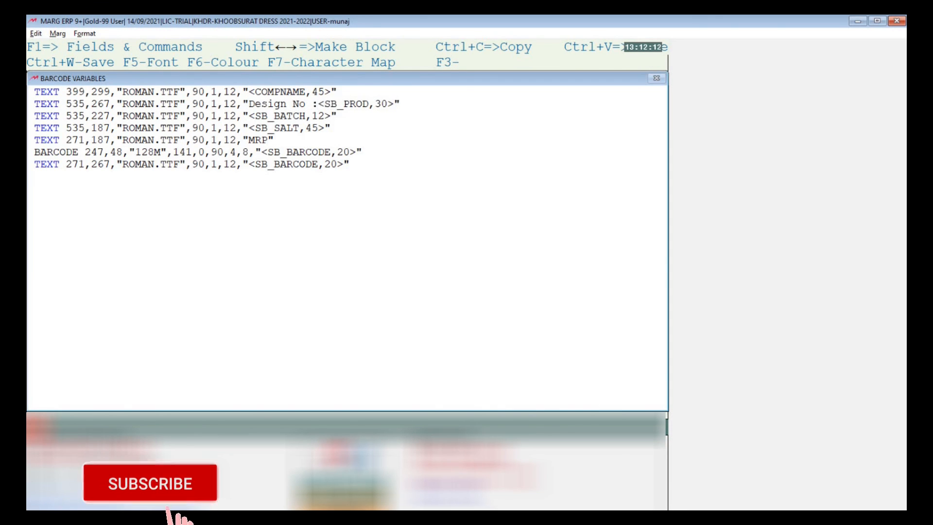
pyautogui.press('Down')
pyautogui.press('Left')
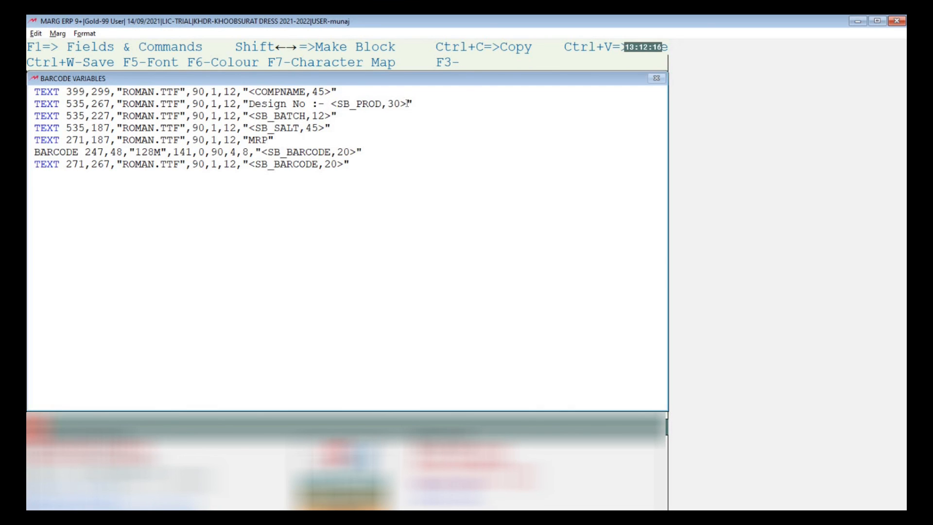
pyautogui.moveTo(408, 103); pyautogui.dragTo(331, 104)
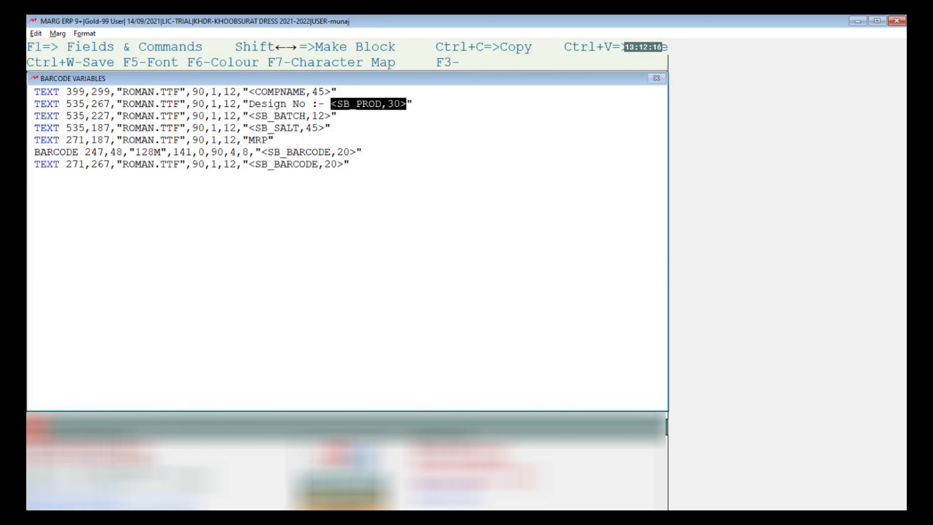
pyautogui.click(325, 104)
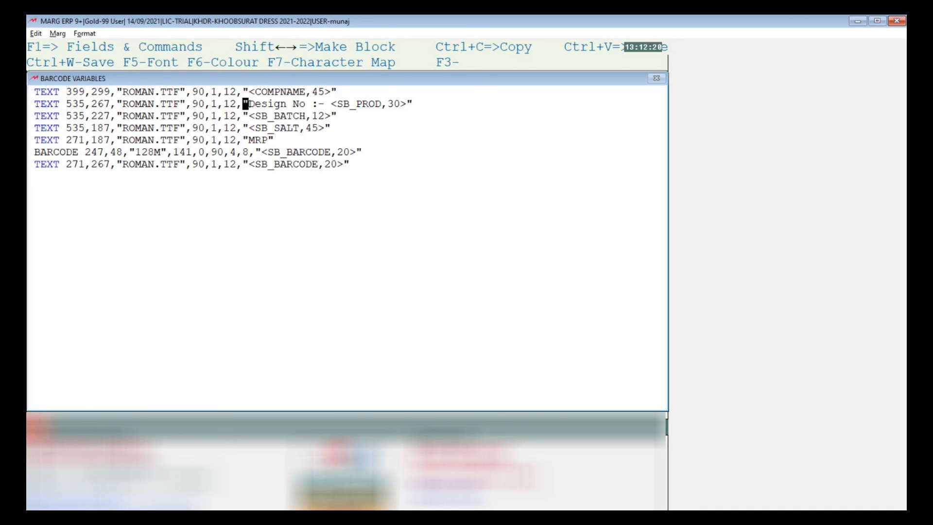
pyautogui.click(424, 98)
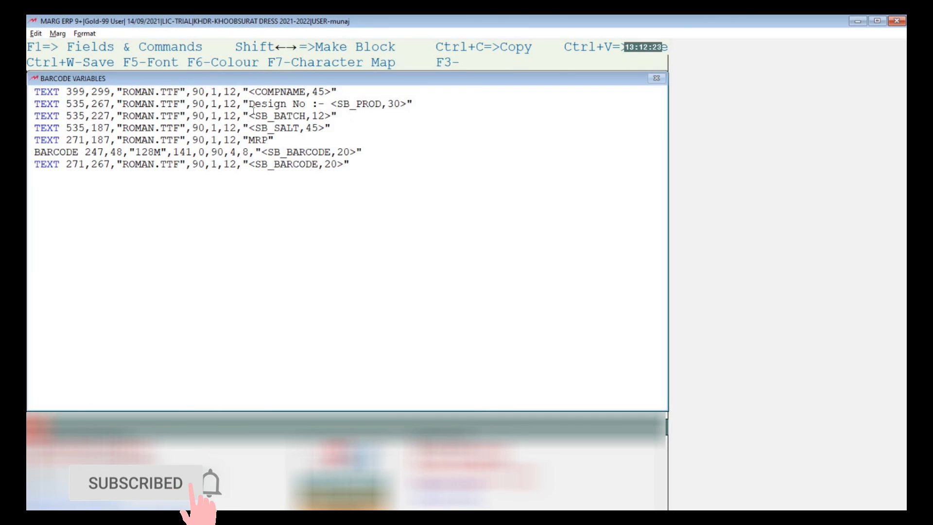
# - Add the label "Size :- " before <SB_BATCH,12> and "Group :- " before <SB_SALT,45>
pyautogui.click(251, 115)
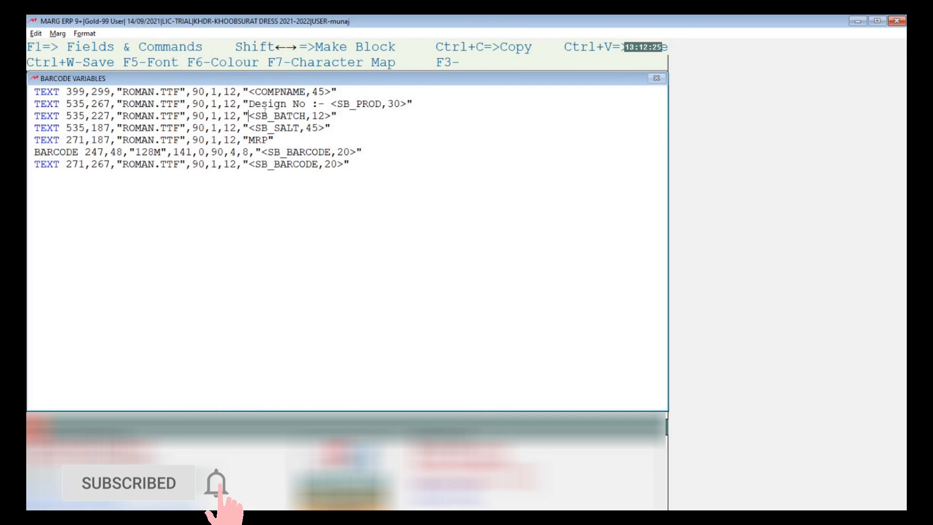
pyautogui.write('Size ')
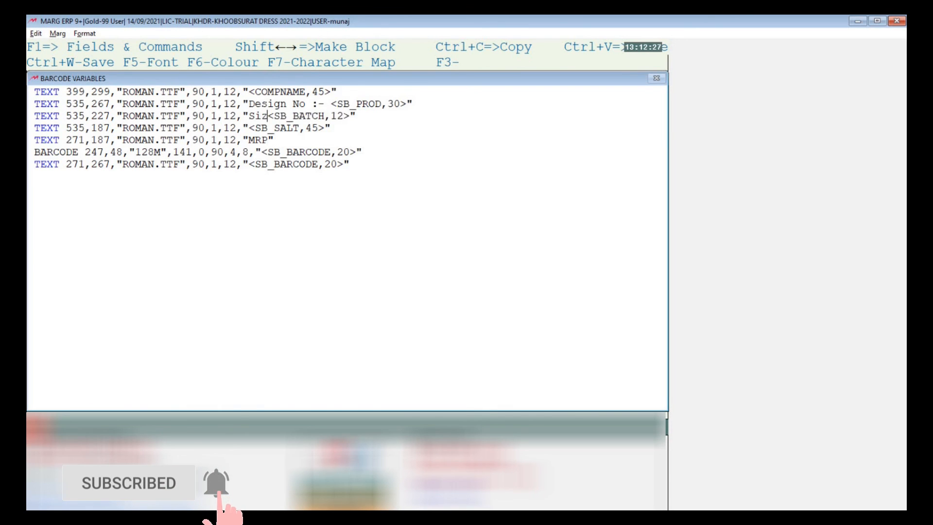
pyautogui.write(':-')
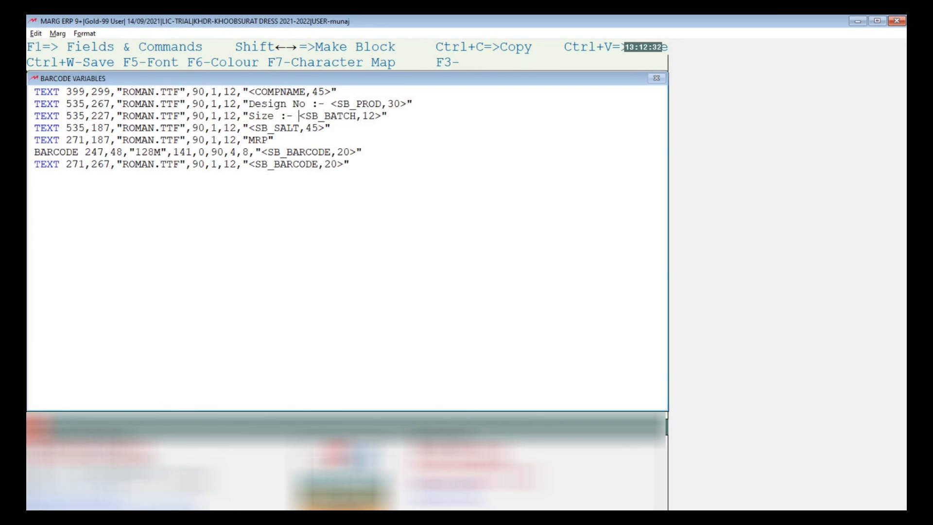
pyautogui.click(248, 128)
pyautogui.write('Group :-')
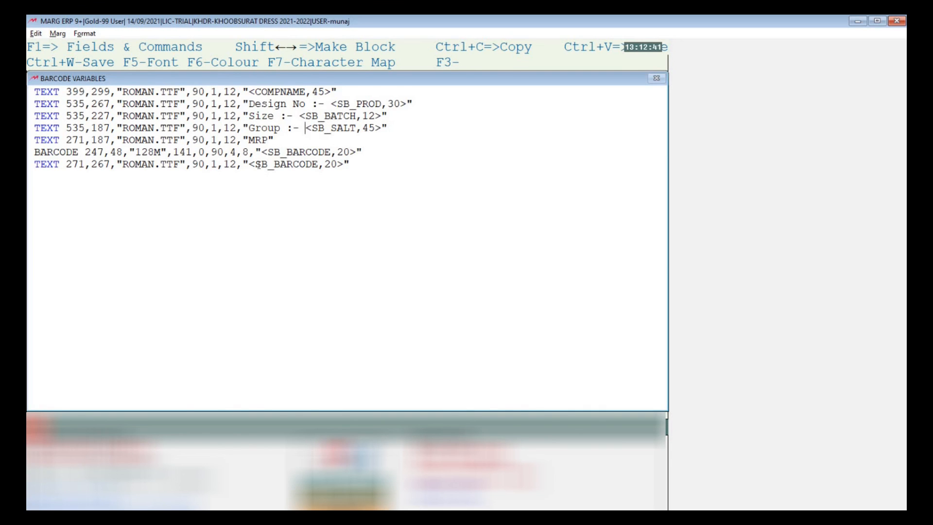
# - Set the two bar-width values after 90 in the BARCODE line to 2 and 4
pyautogui.click(235, 152)
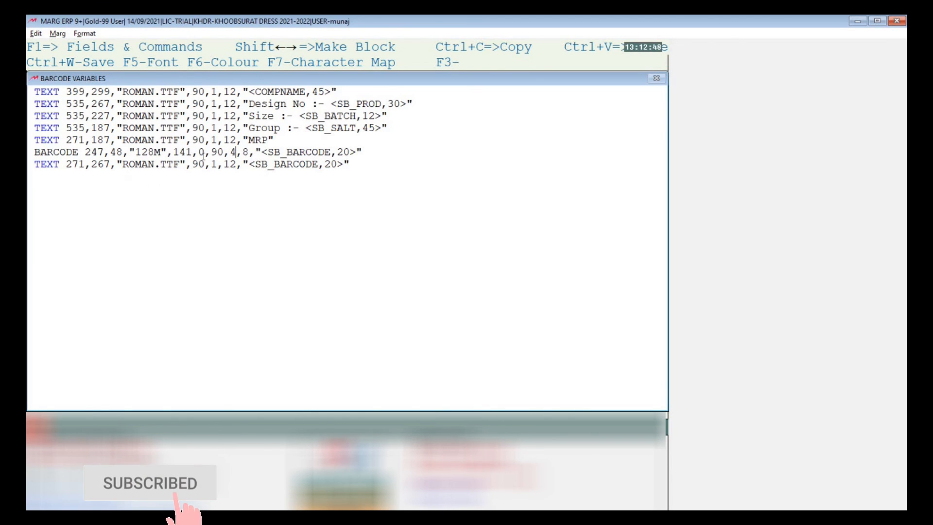
pyautogui.hotkey('shift', 'Left')
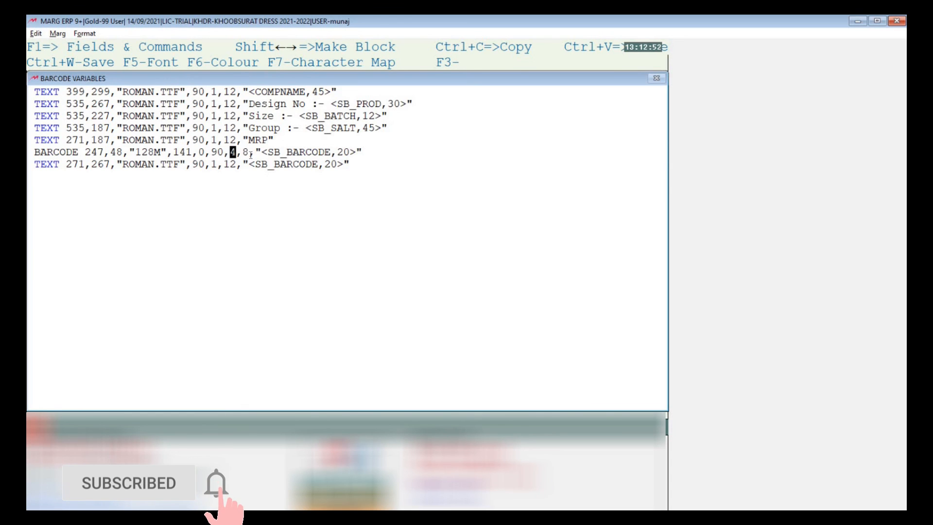
pyautogui.write('2')
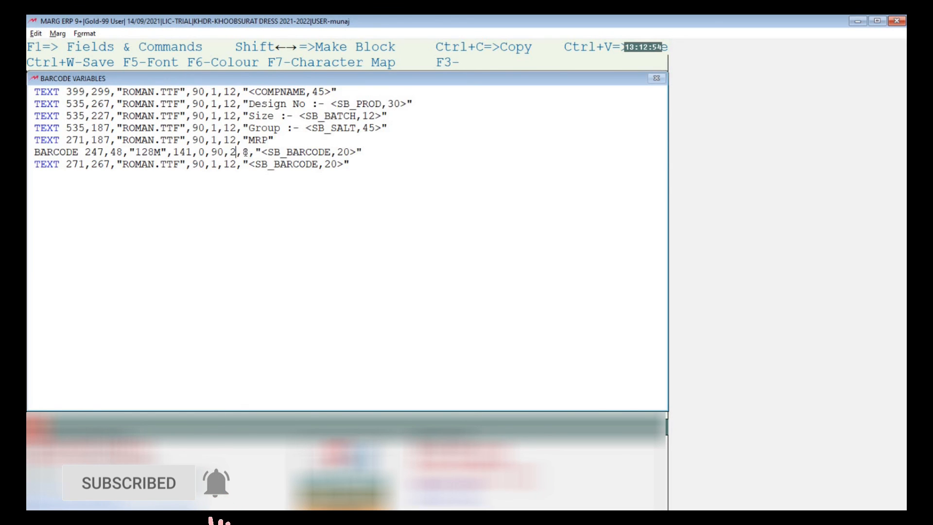
pyautogui.hotkey('shift', 'Left')
pyautogui.write('4')
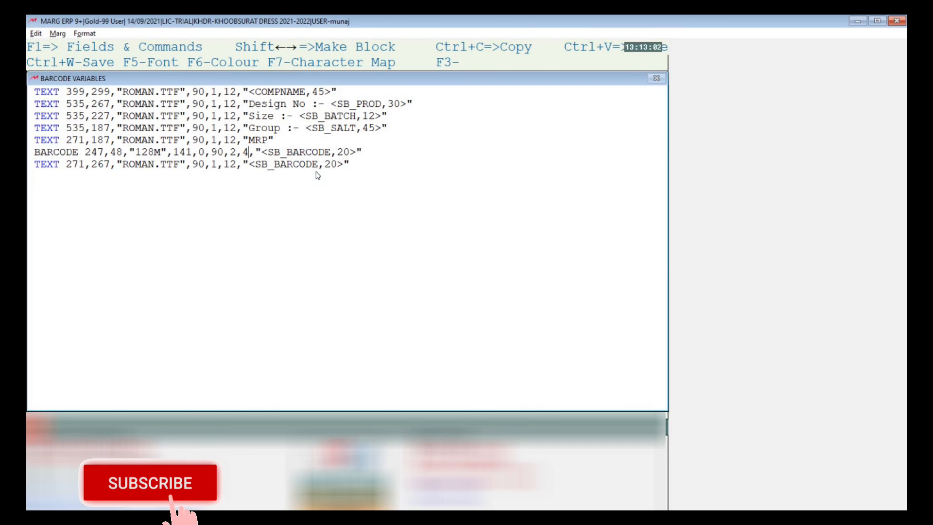
# - Save the edited barcode format and exit the format setup to get back to the item list
pyautogui.press('Escape')
pyautogui.press('Return')
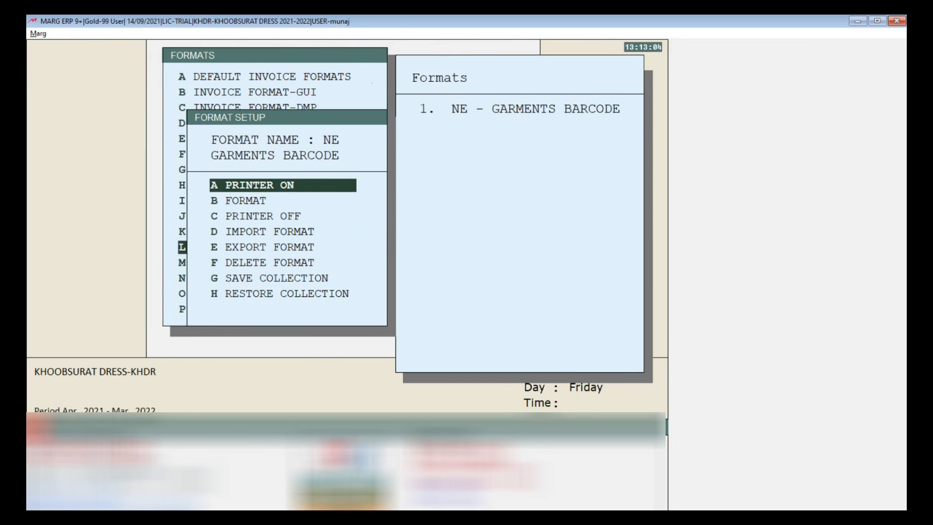
pyautogui.press('Escape')
pyautogui.press('Escape')
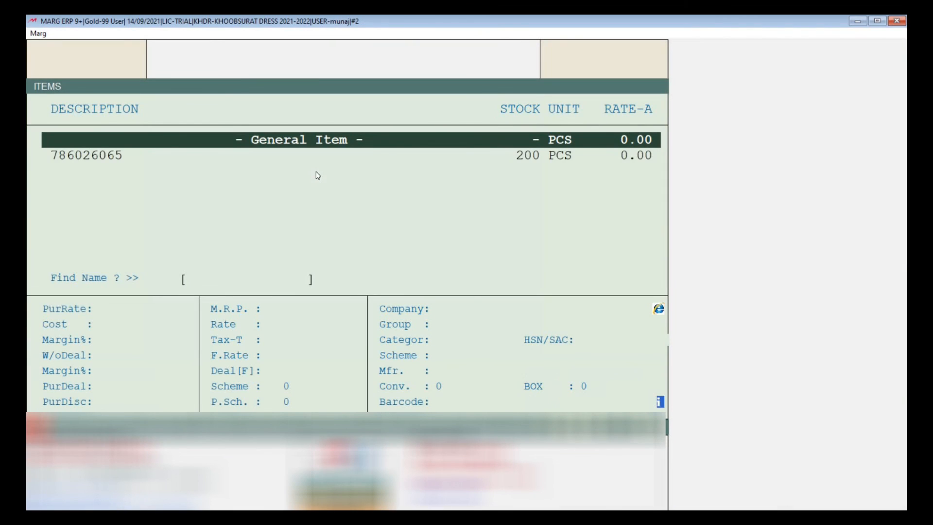
# - Show the size detail of item 786026065 from the item list
pyautogui.press('Down')
pyautogui.press('Return')
pyautogui.press('Right')
pyautogui.press('Return')
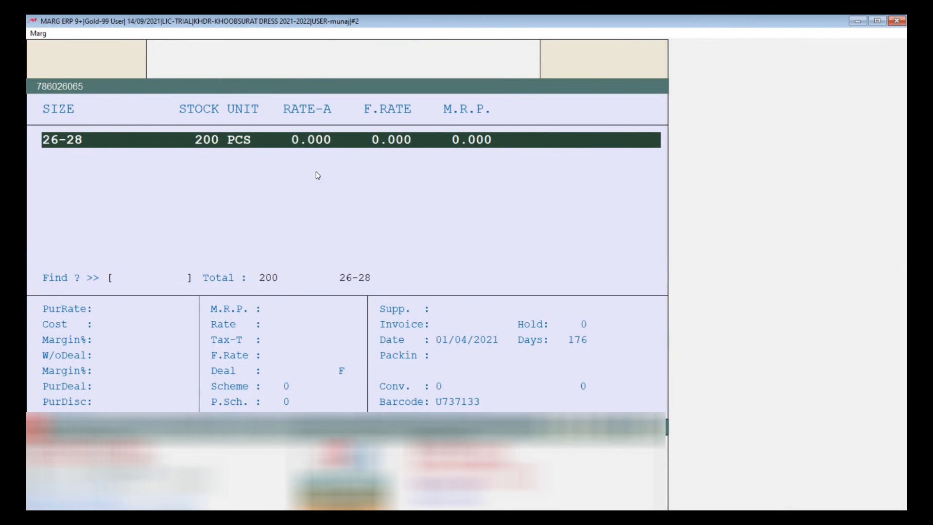
# - Bring up barcode printing again for size 26-28 using the NE - GARMENTS BARCODE format, showing all entries
pyautogui.hotkey('alt', 'p')
pyautogui.press('Right')
pyautogui.press('Return')
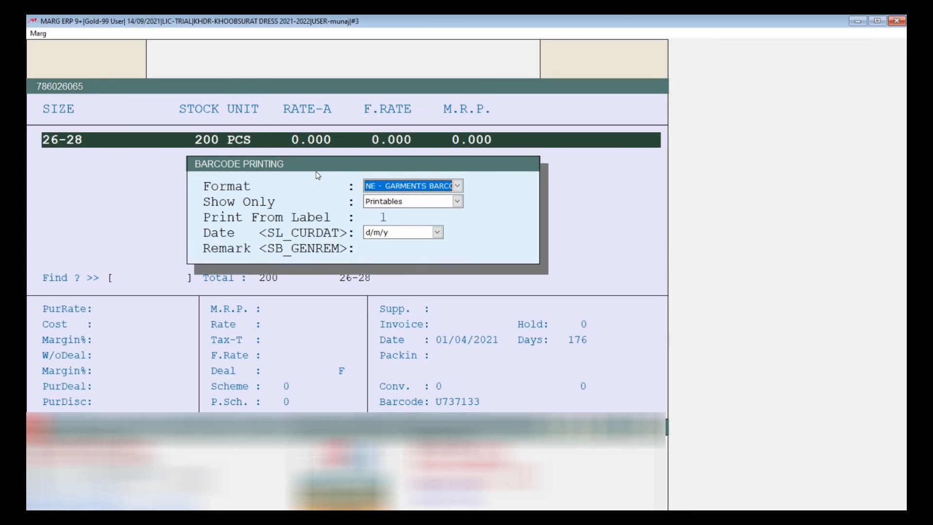
pyautogui.press('Return')
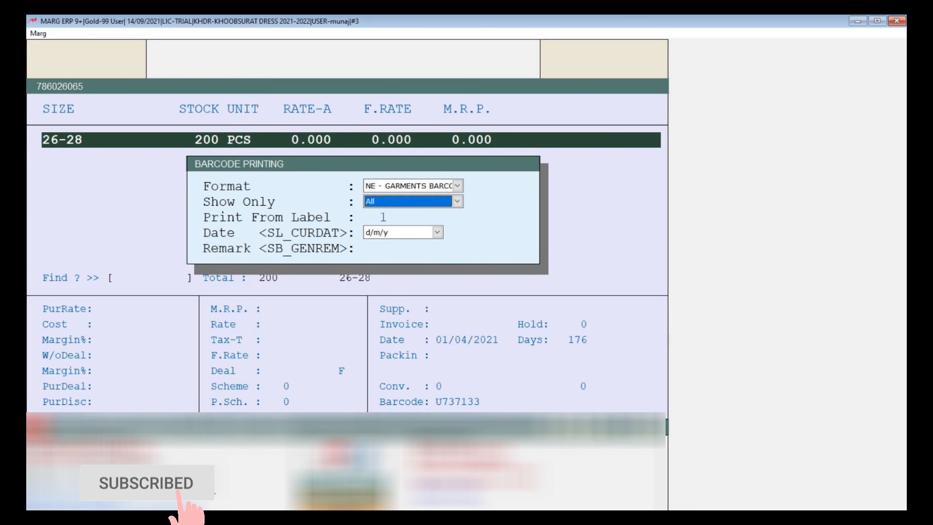
pyautogui.press('Return')
pyautogui.press('Return')
pyautogui.press('Return')
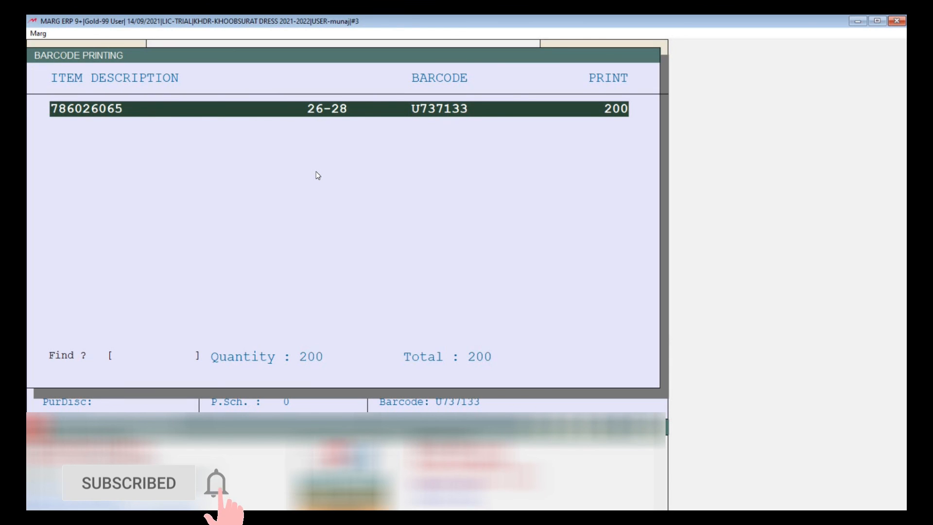
# - Print a single label for size 26-28 and minimize MARG ERP to view the printed label's photo in WhatsApp Web
pyautogui.press('Return')
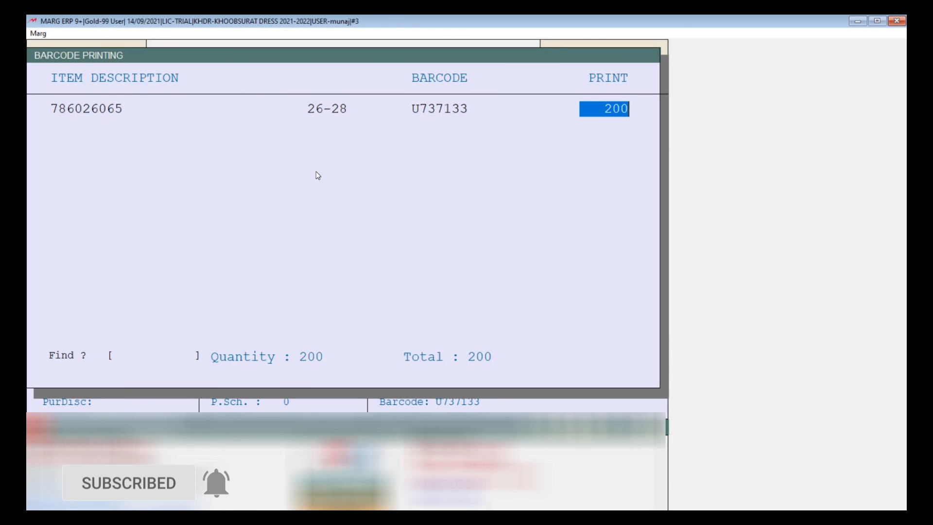
pyautogui.write('1')
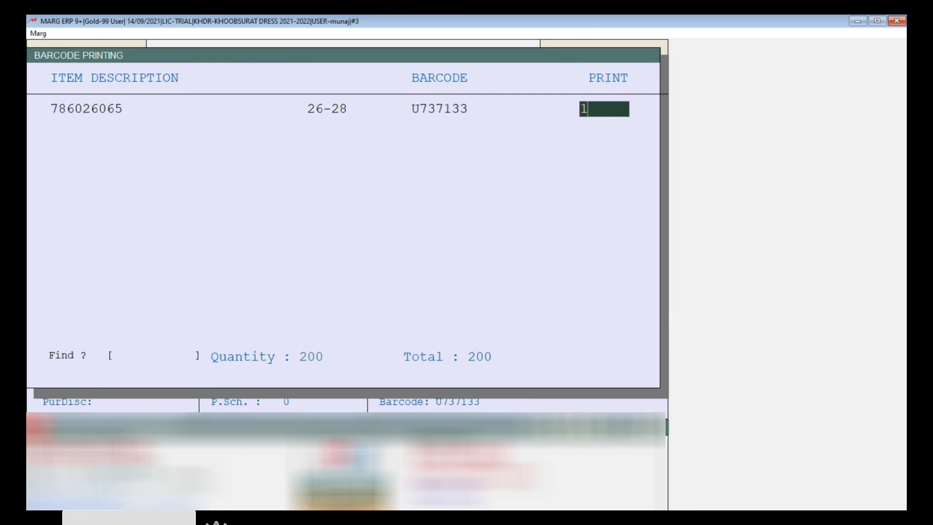
pyautogui.press('Return')
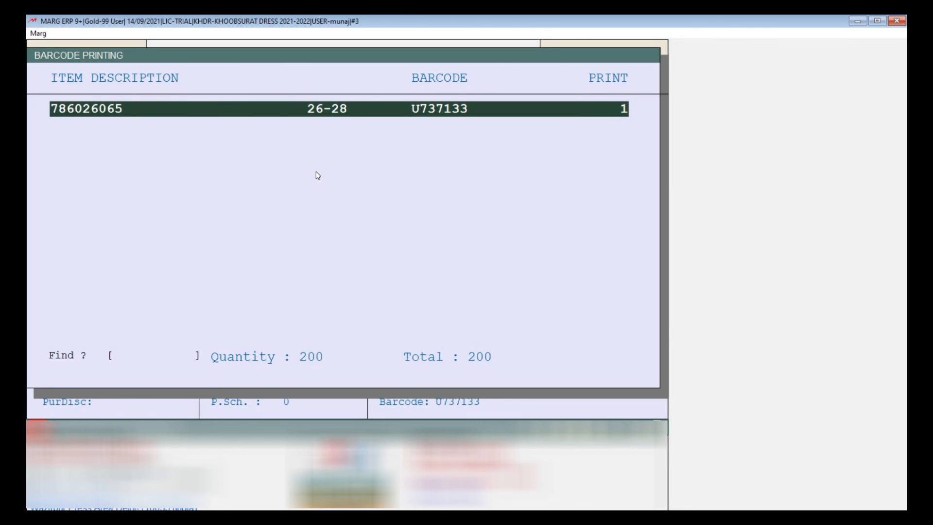
pyautogui.press('Escape')
pyautogui.press('Right')
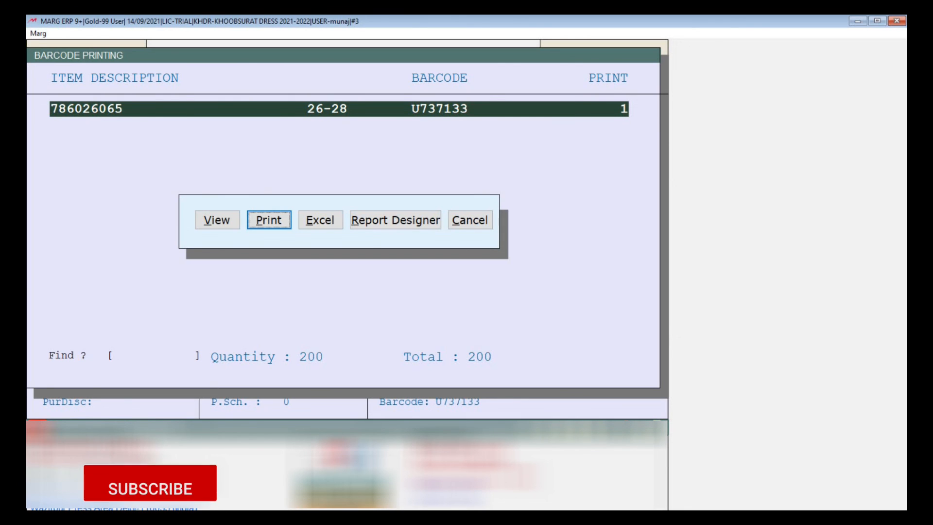
pyautogui.press('Return')
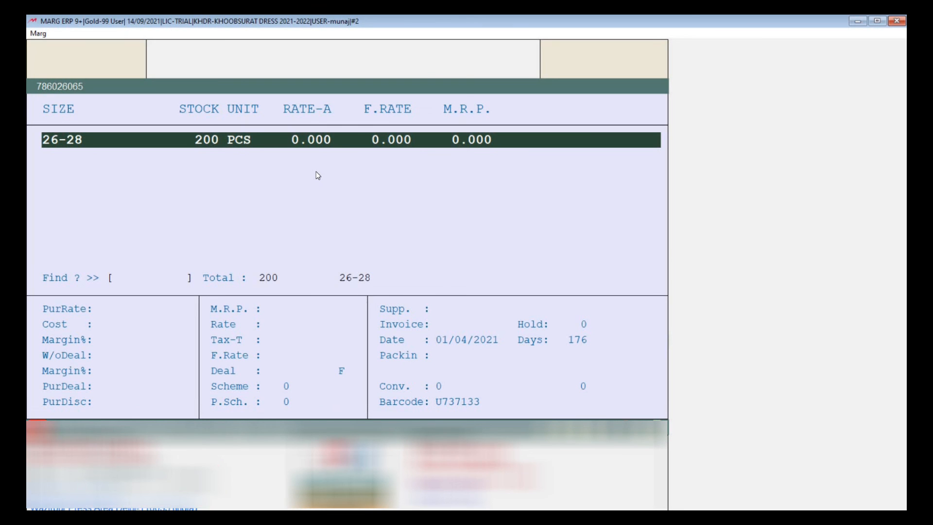
pyautogui.click(858, 20)
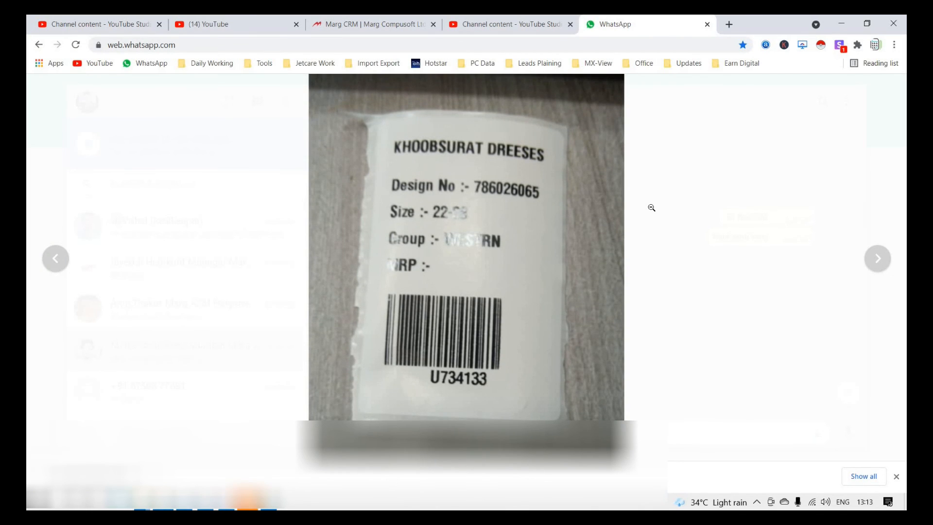